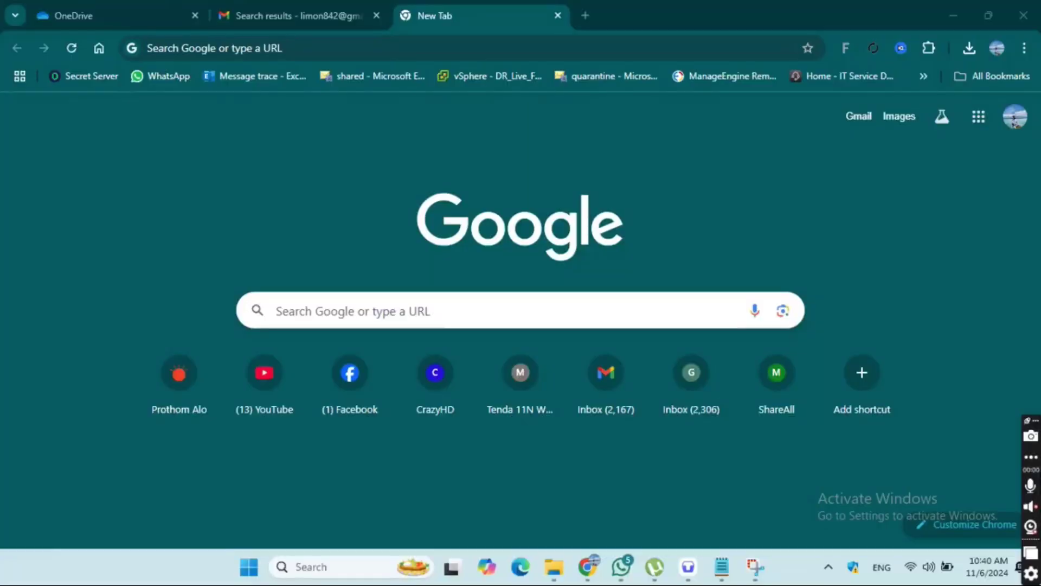
Step: Search Google for "ereturn" and open the National Board of Revenue's e-Return website
left_click(1036, 460)
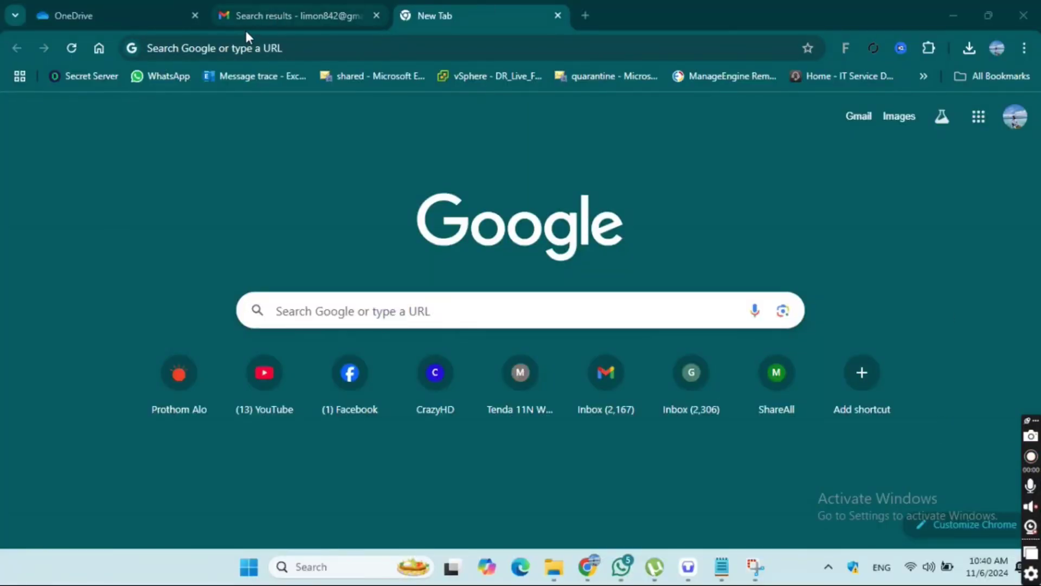
left_click(292, 51)
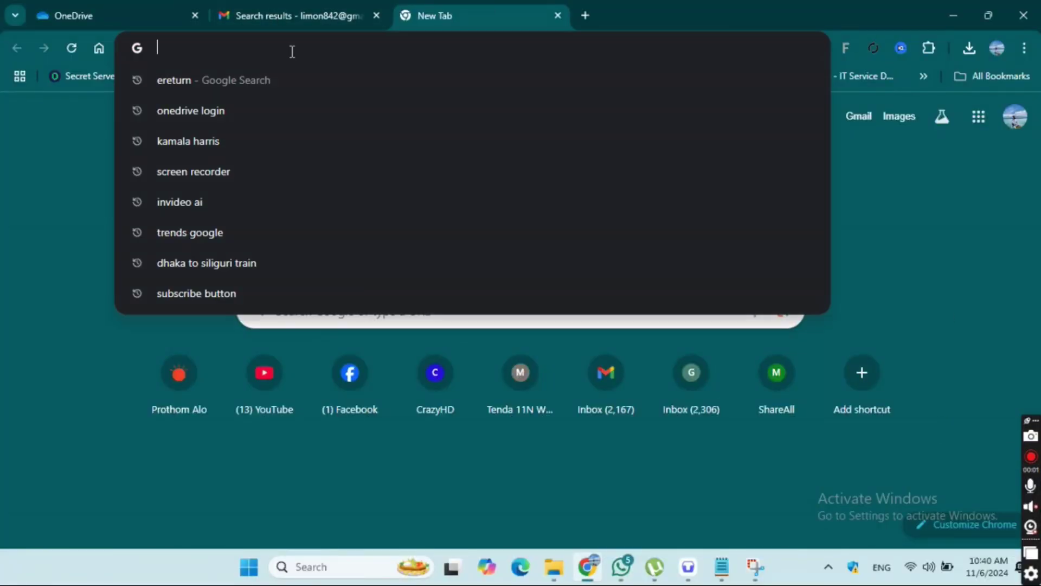
left_click(256, 83)
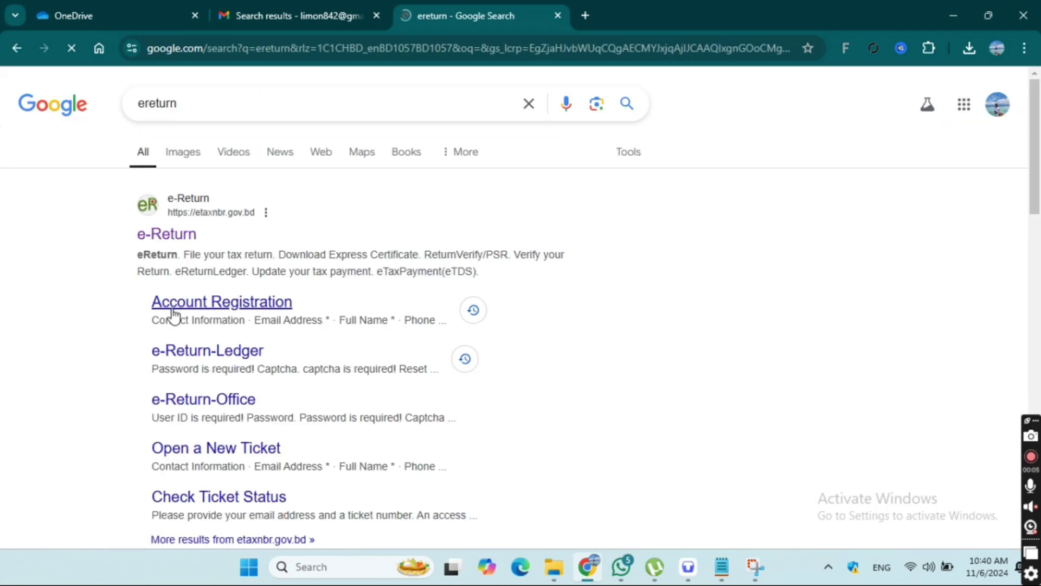
left_click(171, 238)
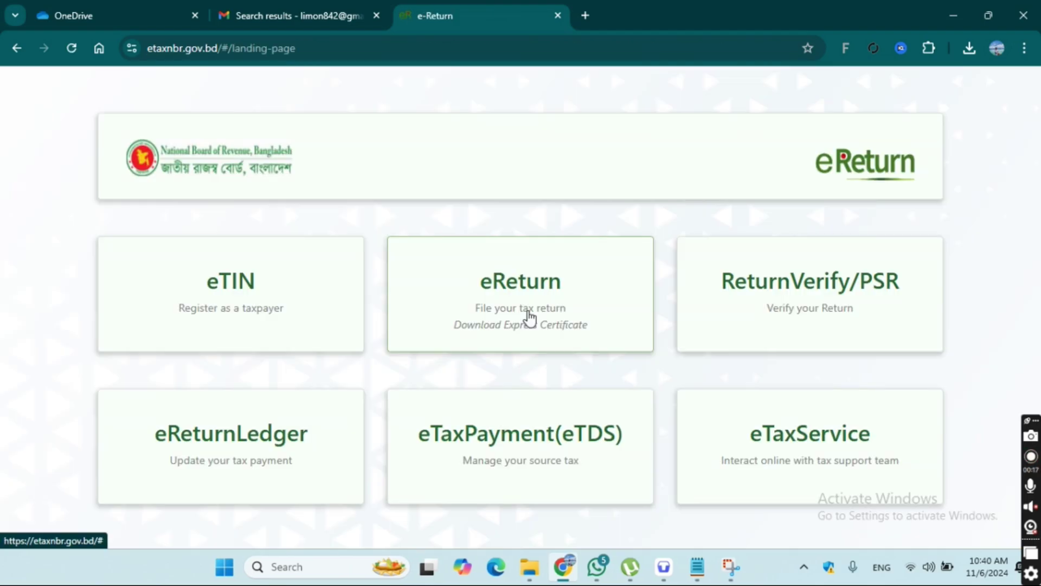
Step: Choose the eReturn tax filing service, indicate not yet being registered, and acknowledge the biometric mobile number notice
left_click(527, 312)
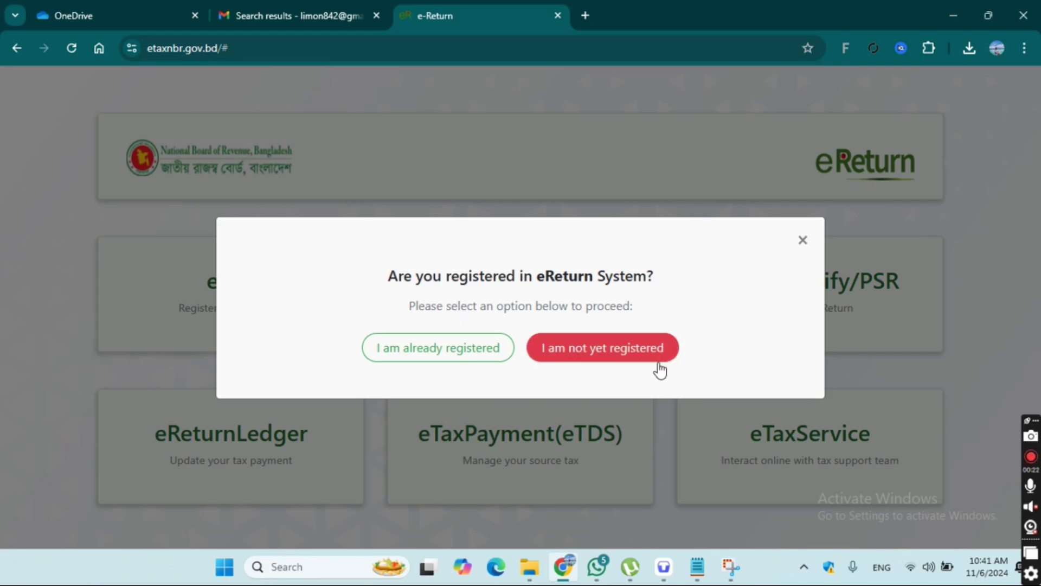
left_click(621, 357)
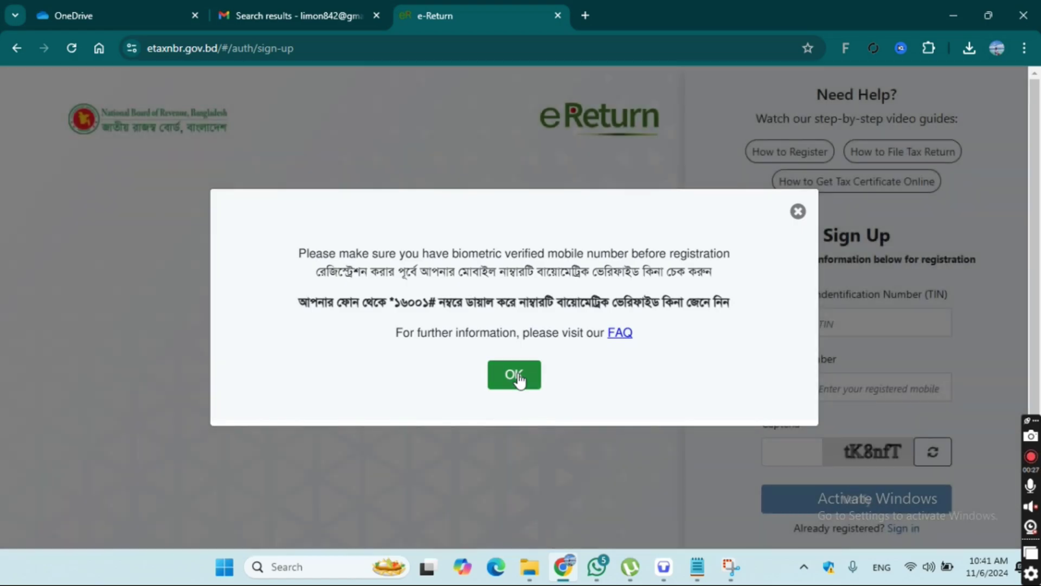
left_click(517, 378)
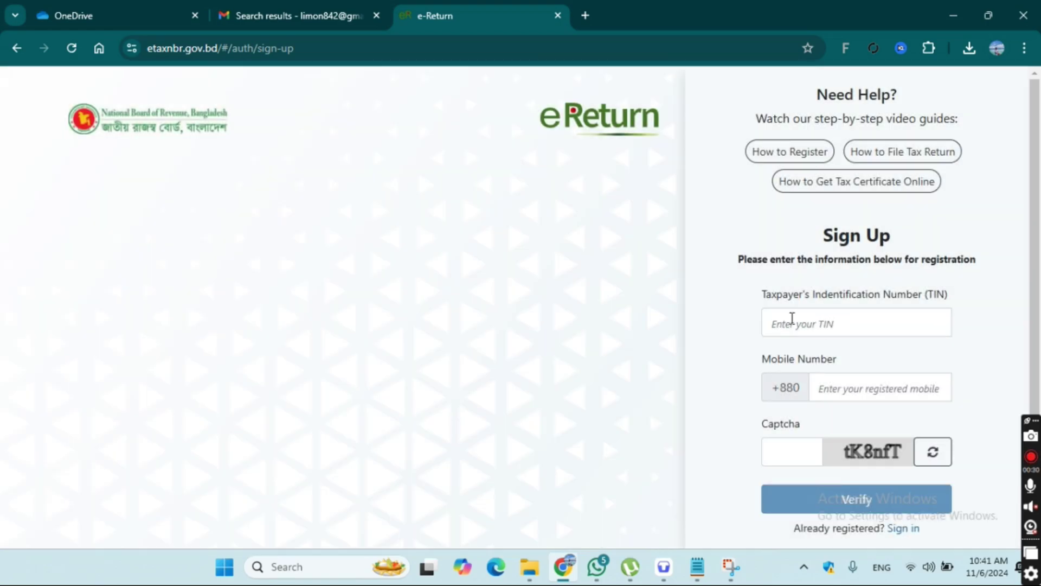
Step: Look over the sign-up form's TIN and mobile number fields and go to sign-in for already registered taxpayers
left_click(877, 320)
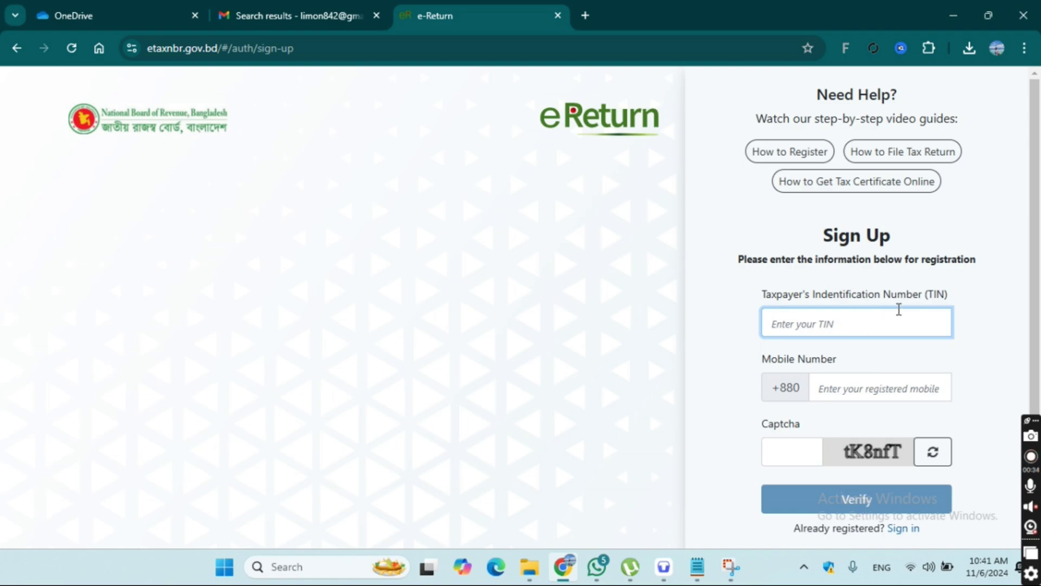
left_click(886, 385)
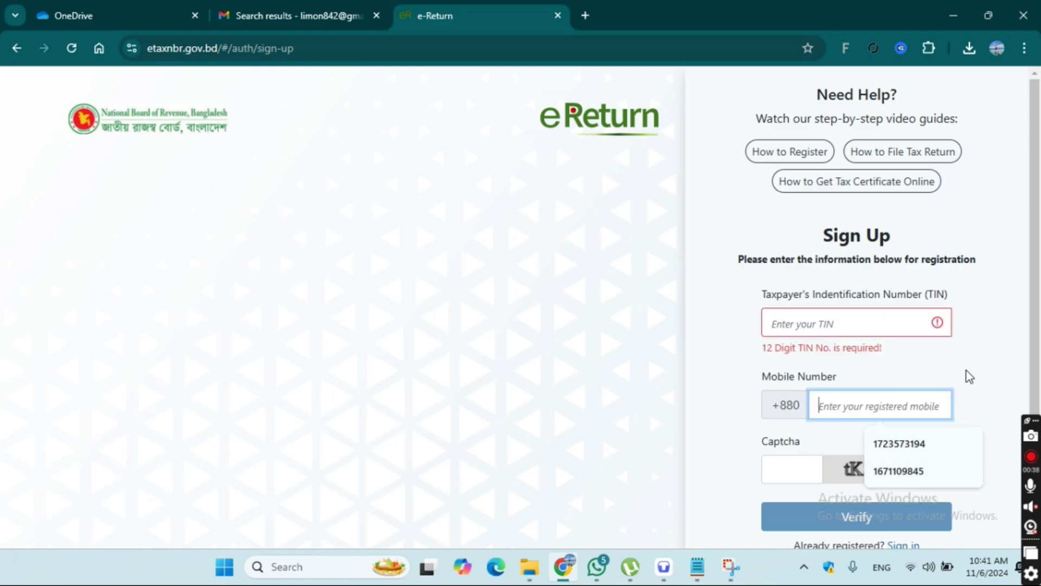
scroll(965, 372, "down", 1)
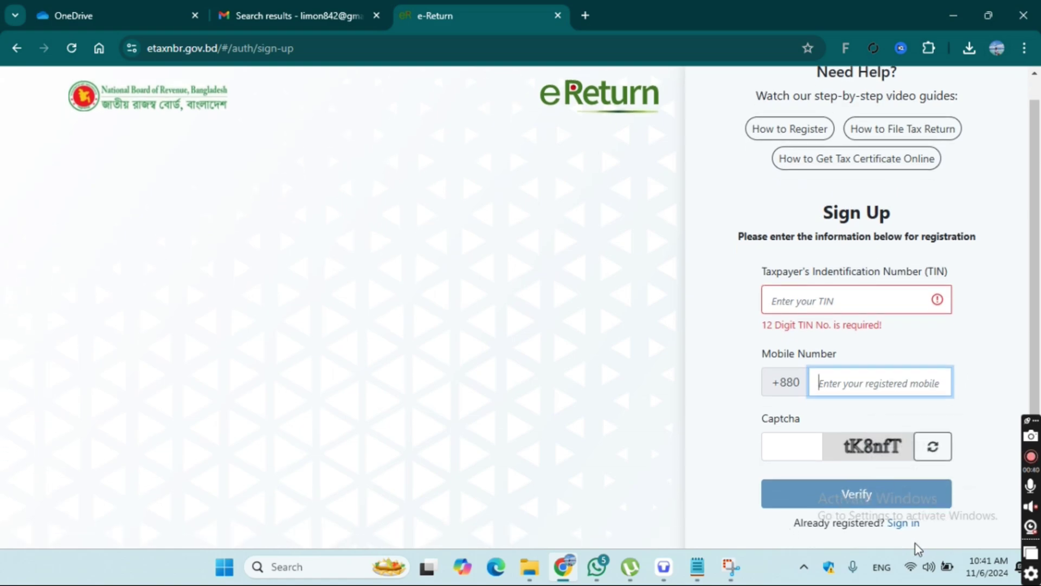
left_click(909, 528)
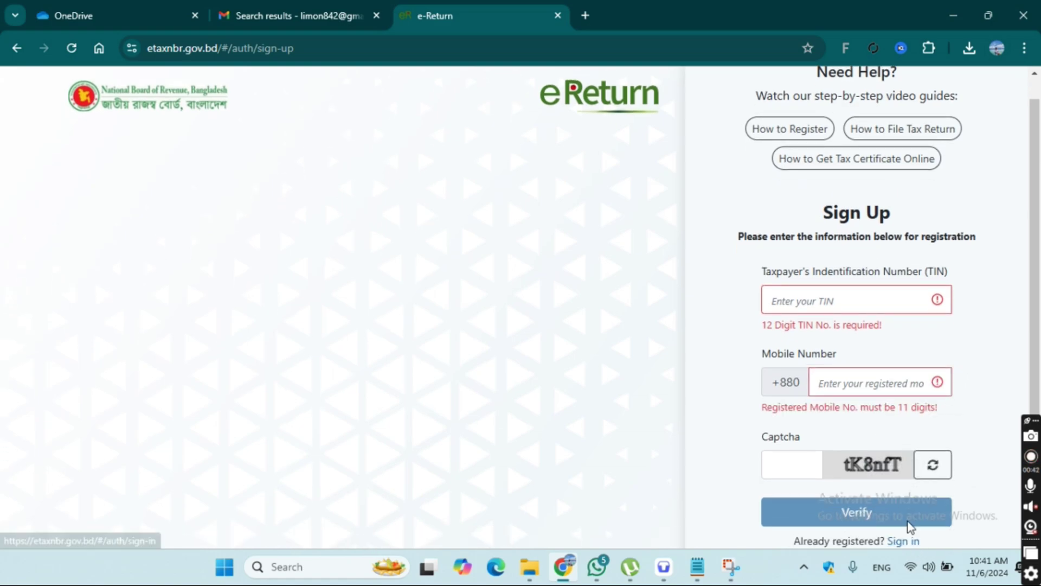
scroll(938, 478, "down", 1)
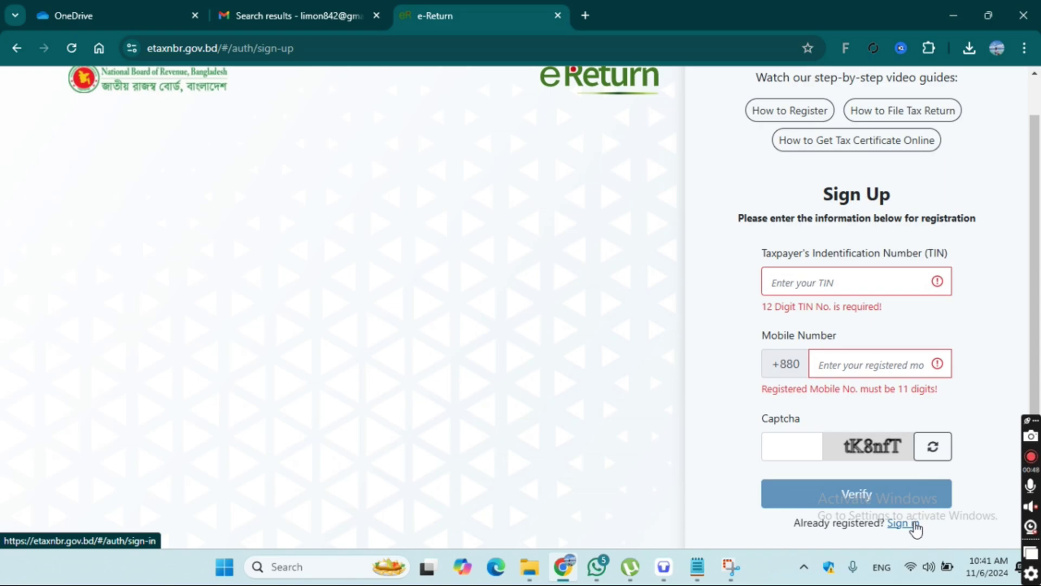
left_click(915, 529)
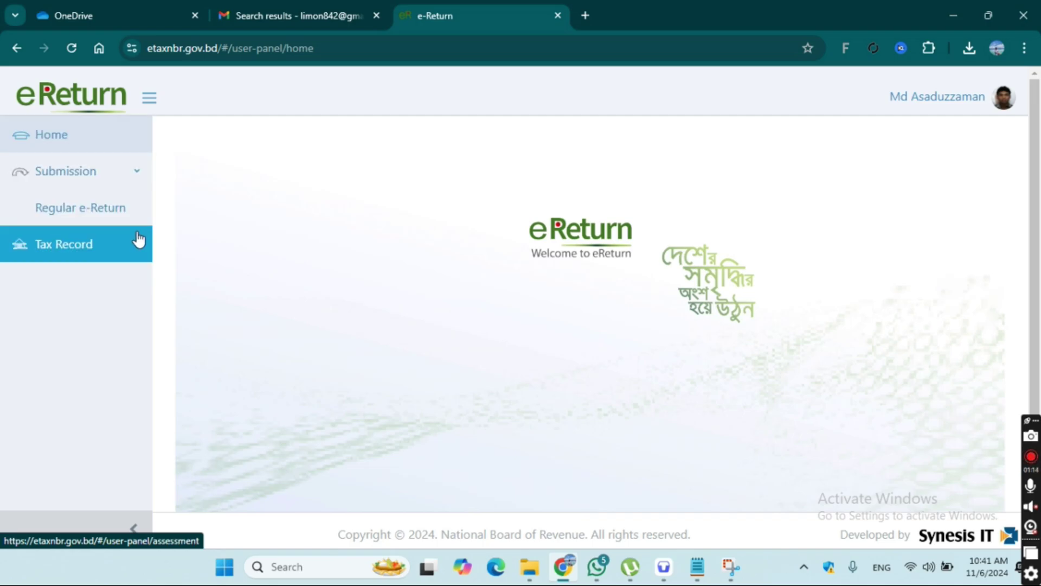
Step: Open the Regular e-Return submission and review its assessment information, heads of income and other income sources
left_click(109, 210)
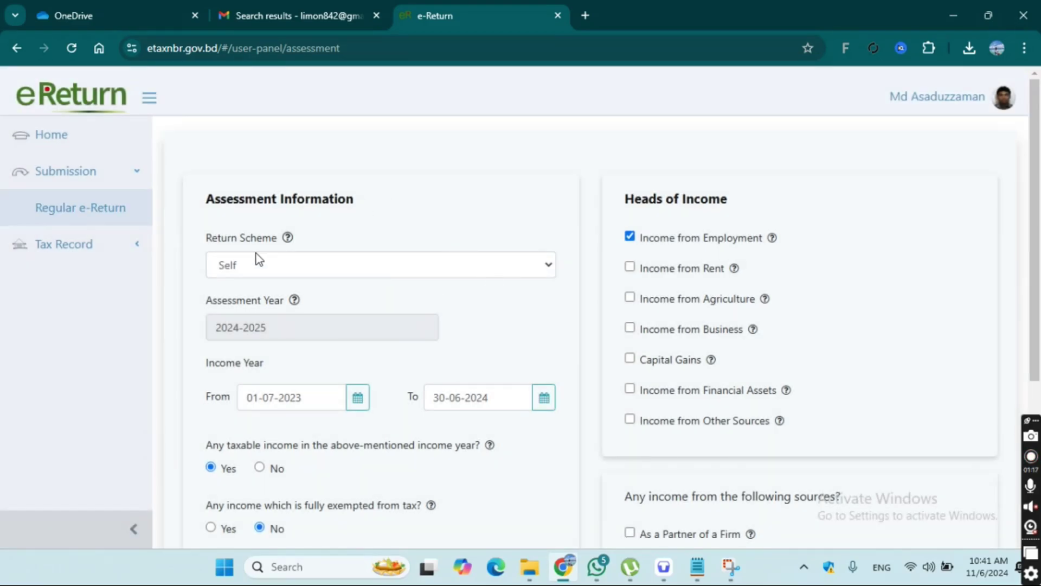
scroll(582, 200, "down", 4)
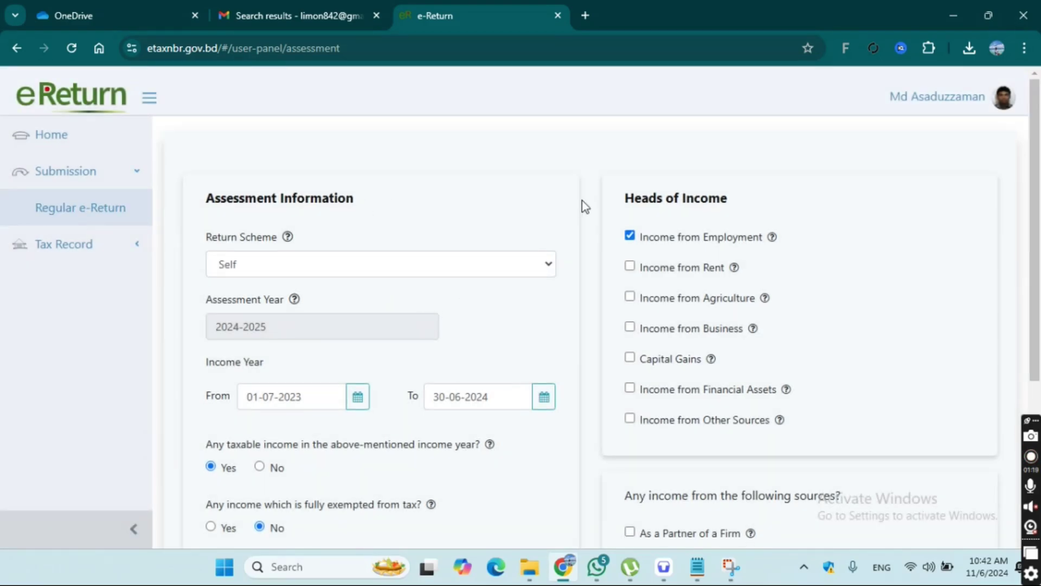
scroll(350, 270, "up", 4)
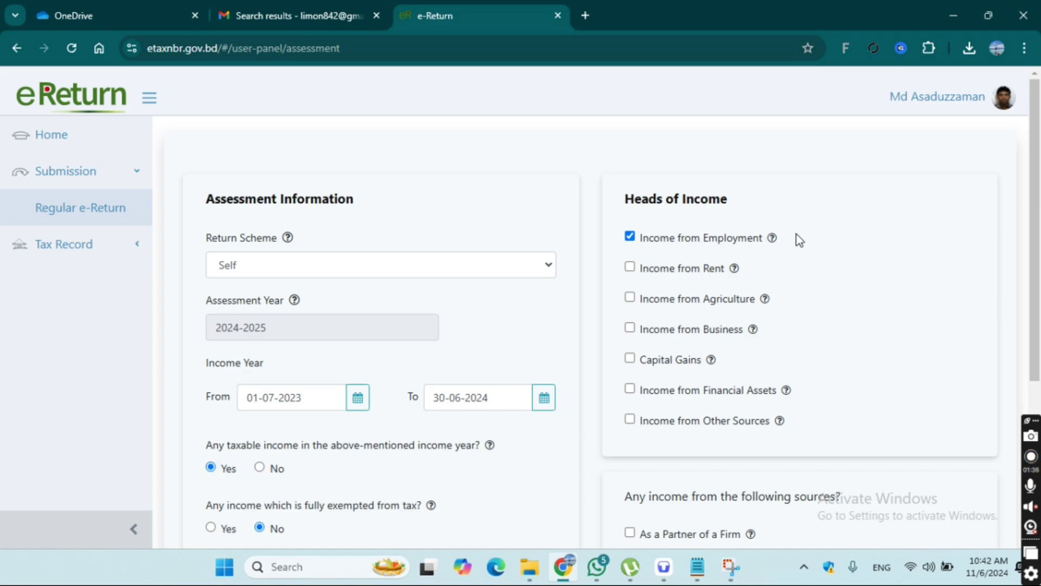
scroll(796, 234, "down", 2)
mouse_move(736, 195)
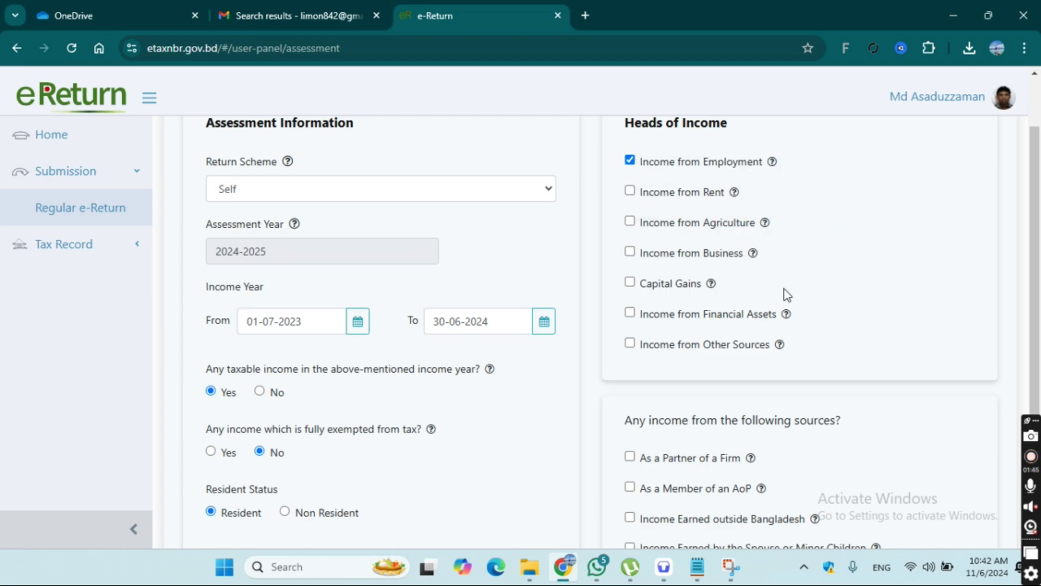
scroll(792, 258, "up", 2)
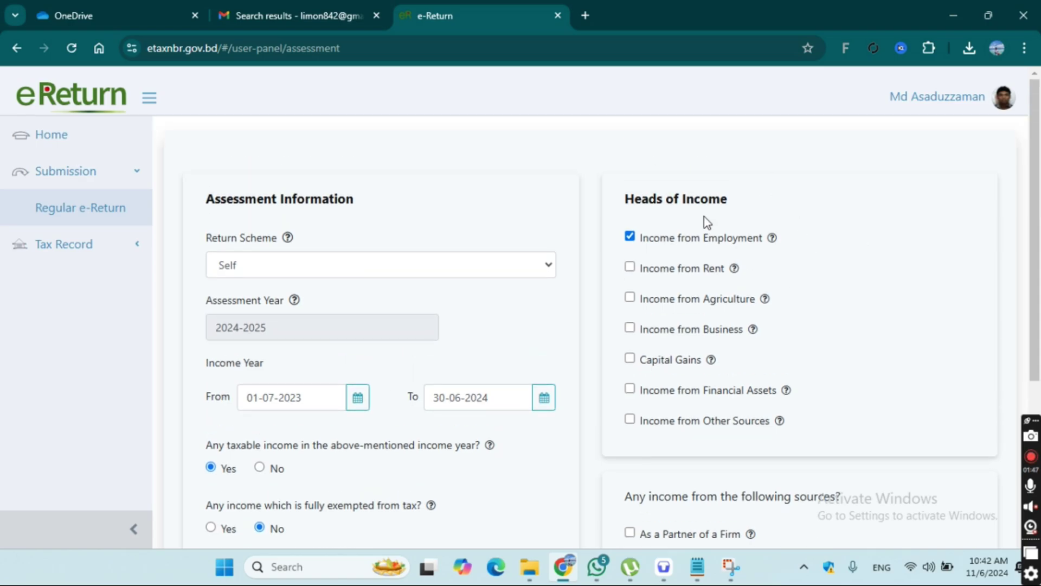
scroll(872, 314, "down", 5)
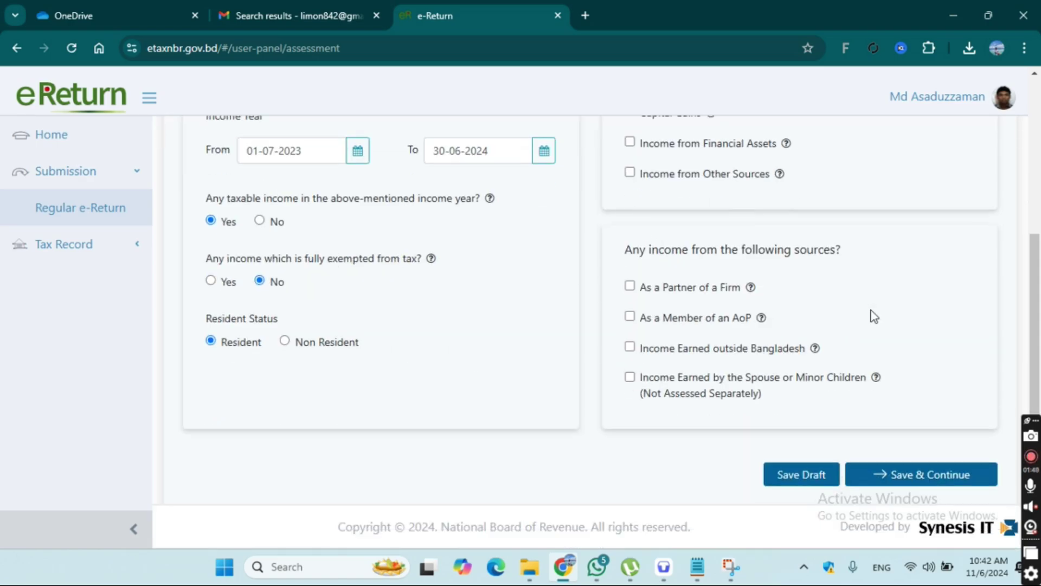
Step: Save the assessment information and the additional information with IT10B requirements, continuing to the income details
left_click(943, 485)
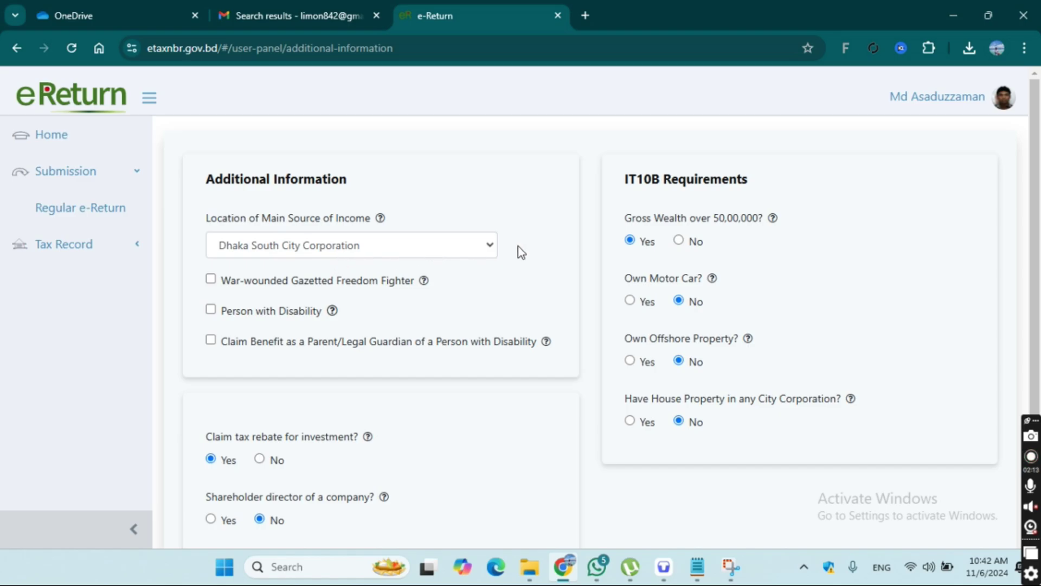
scroll(521, 252, "down", 3)
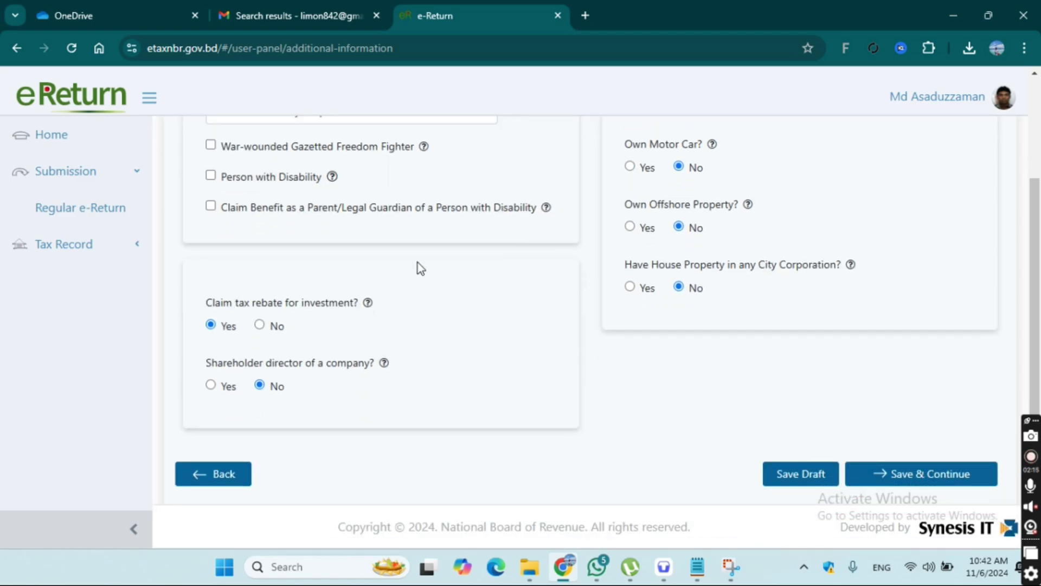
left_click(895, 480)
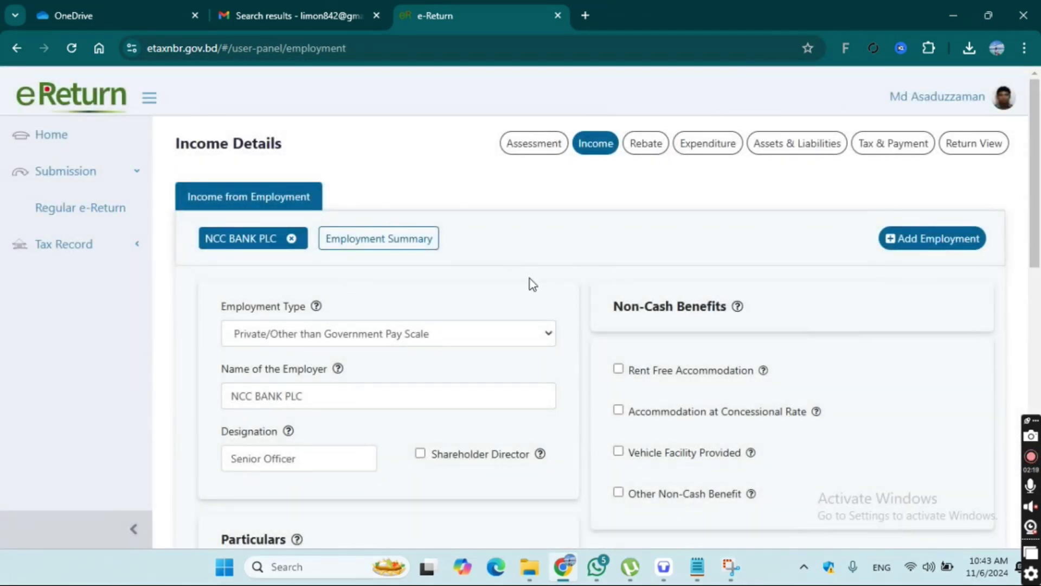
Step: Examine the available employment types and the employer name field in the employment income details
scroll(530, 278, "down", 3)
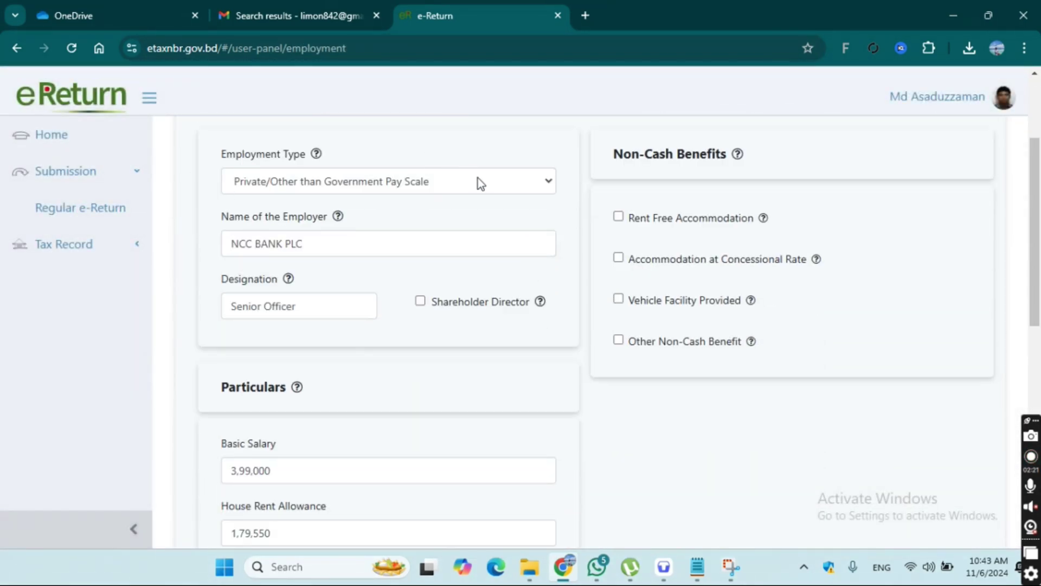
left_click(484, 181)
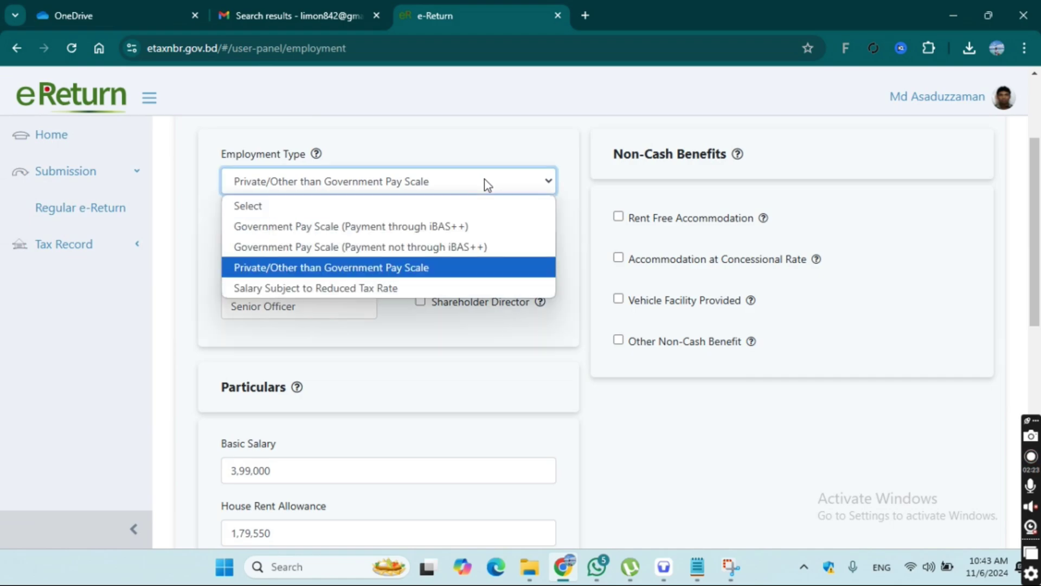
left_click(484, 180)
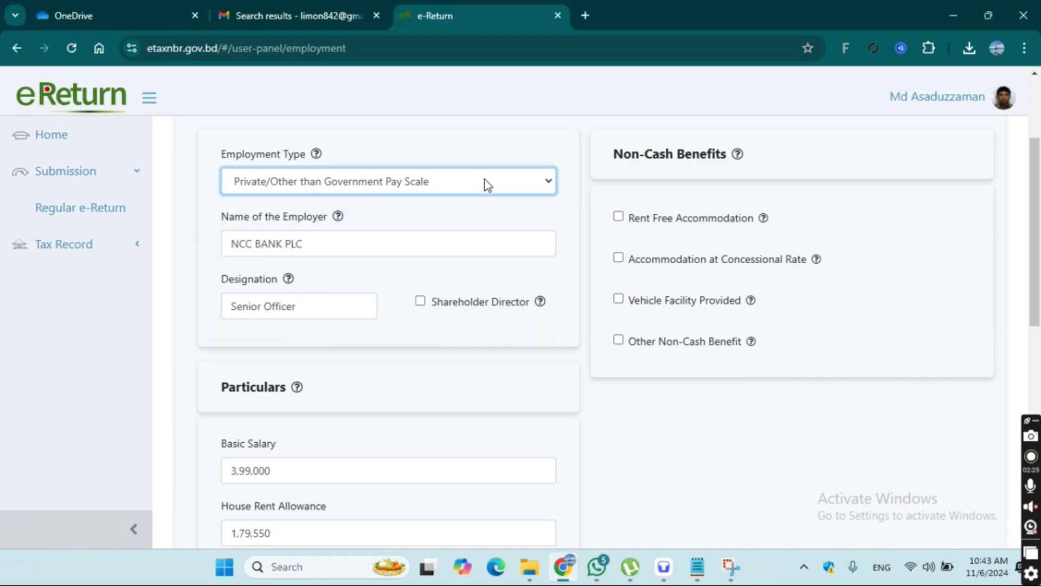
left_click(356, 250)
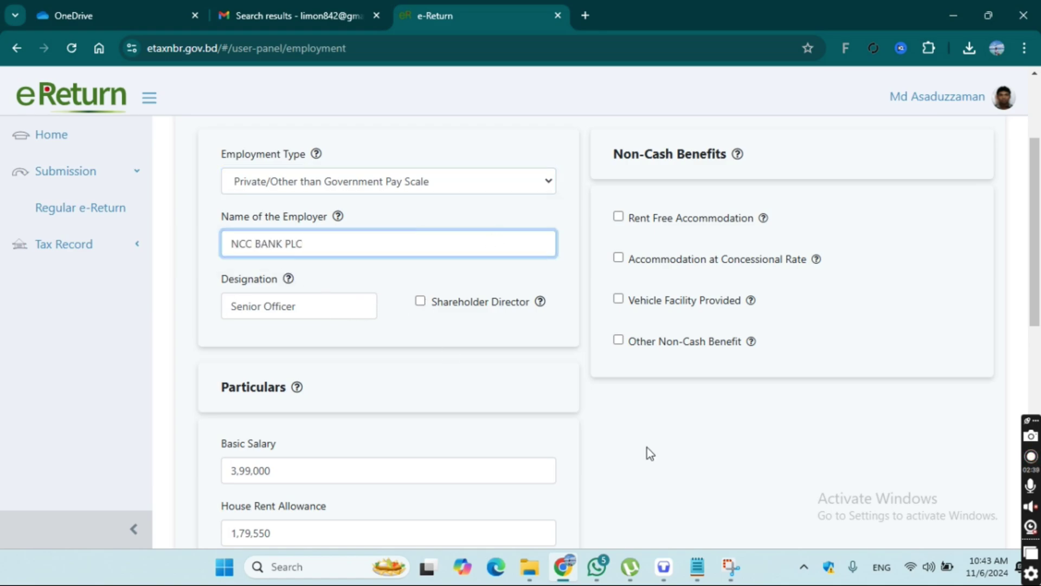
Step: Review the employment income particulars, from basic salary through house rent, medical and conveyance allowances to festival bonus
scroll(718, 490, "down", 2)
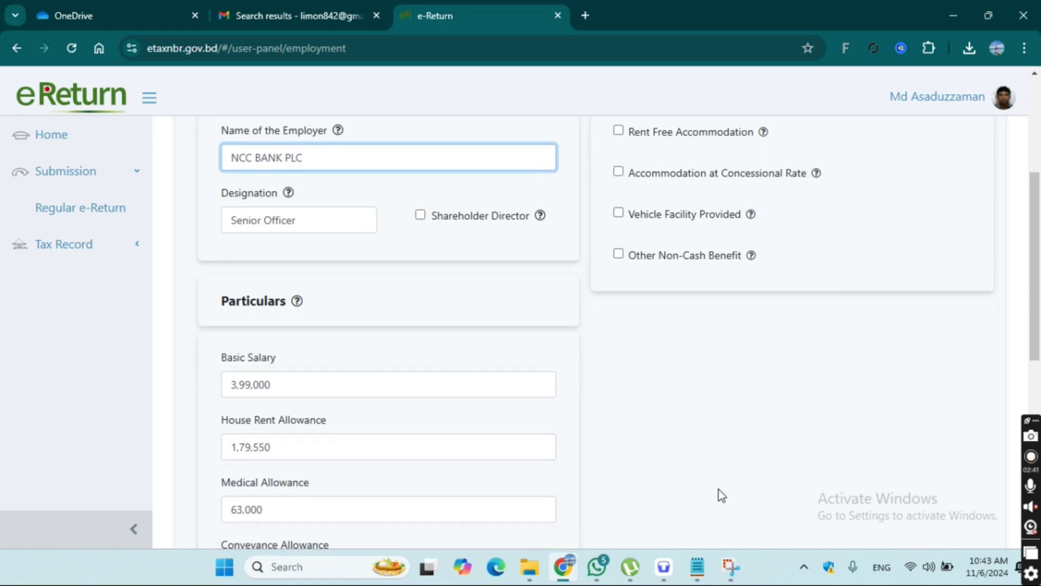
scroll(718, 489, "down", 3)
scroll(579, 402, "up", 2)
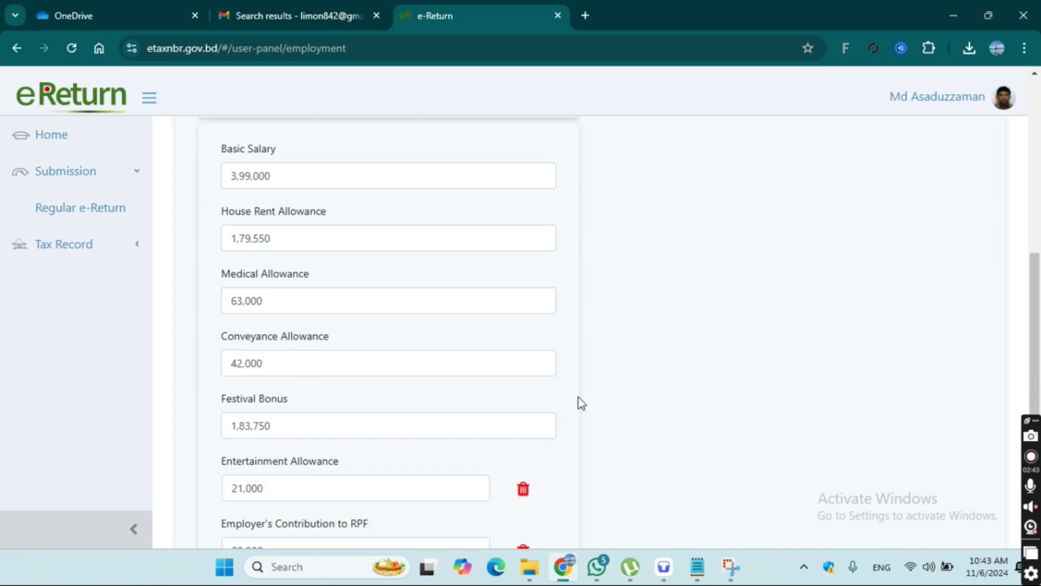
left_click(438, 239)
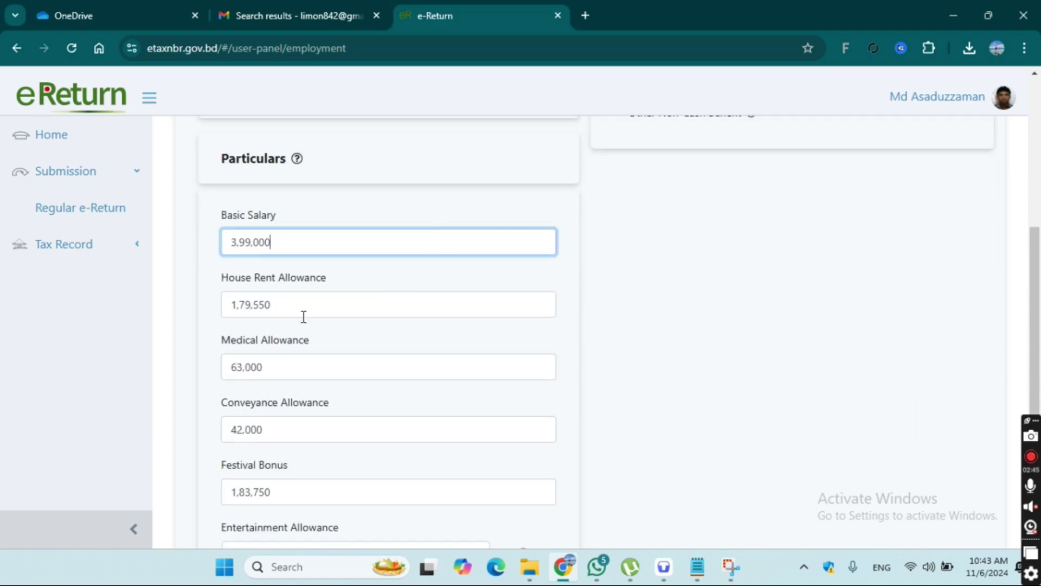
left_click(449, 304)
scroll(620, 311, "down", 2)
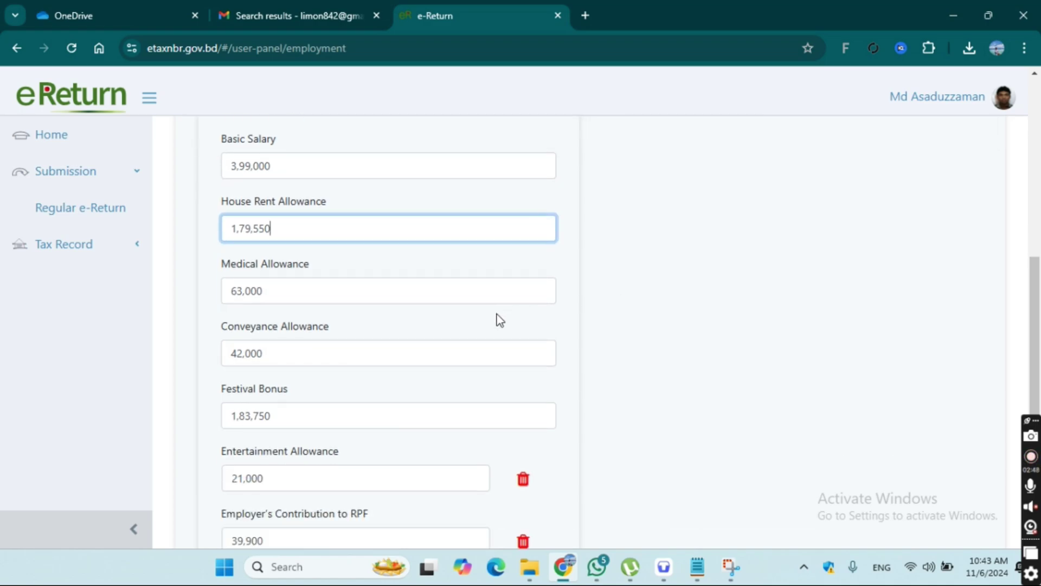
left_click(489, 288)
scroll(479, 297, "down", 2)
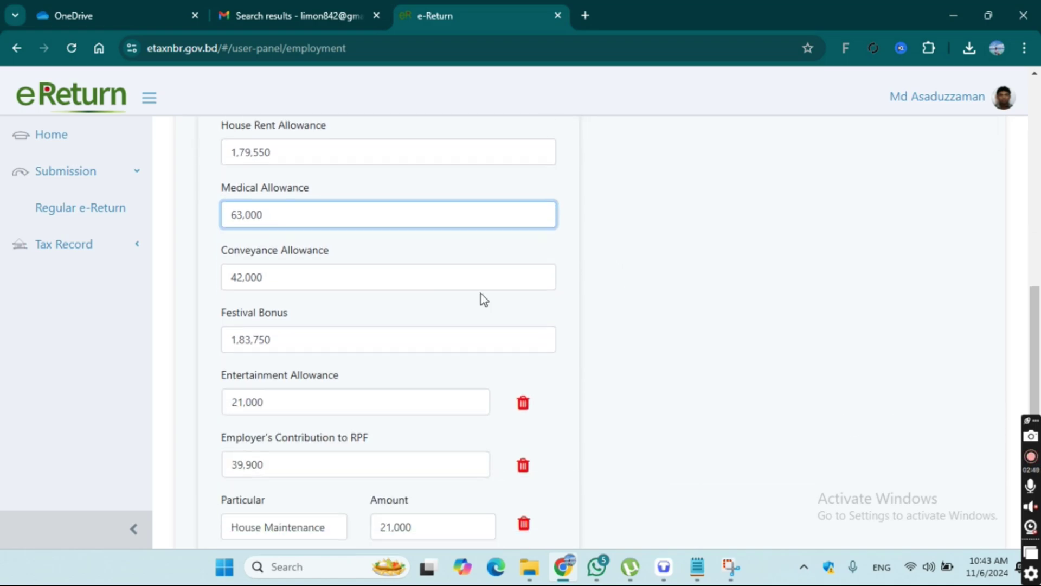
left_click(371, 275)
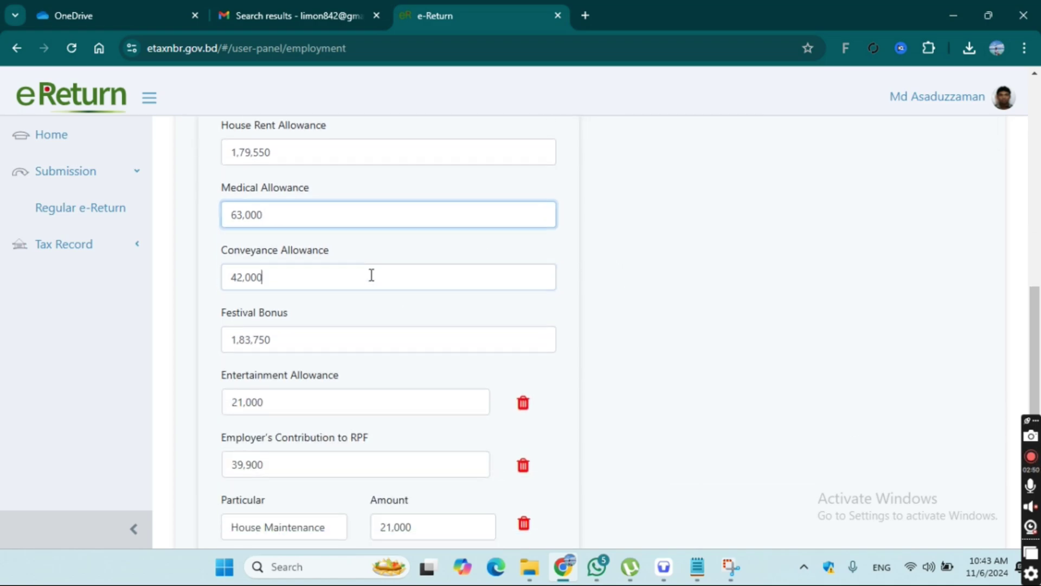
left_click(362, 342)
scroll(362, 342, "up", 3)
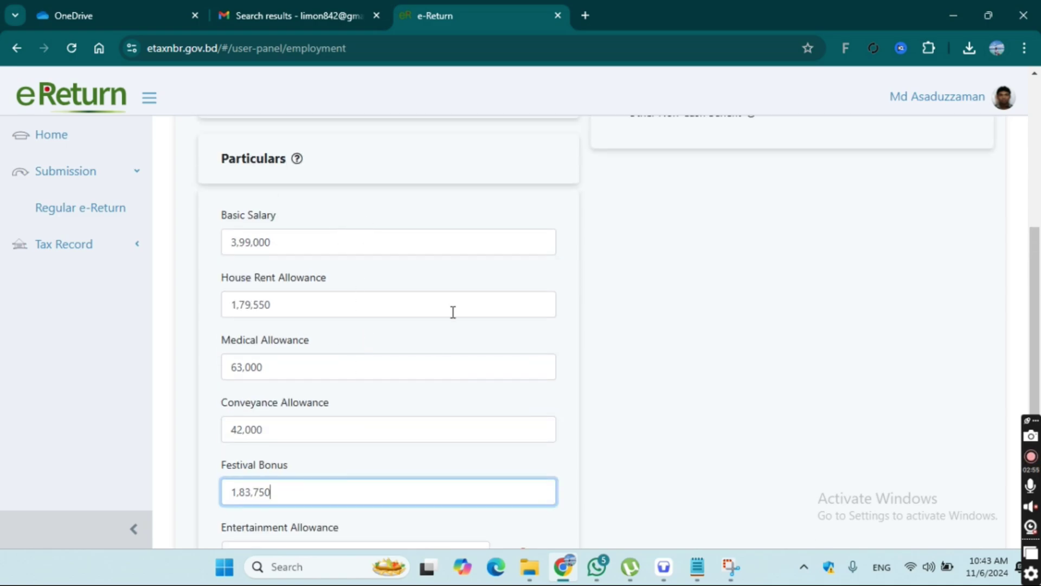
Step: Examine the remaining employment income particulars and the list of additional particulars, from Arrear Salary to Other, If Any (Give Detail)
scroll(453, 307, "down", 5)
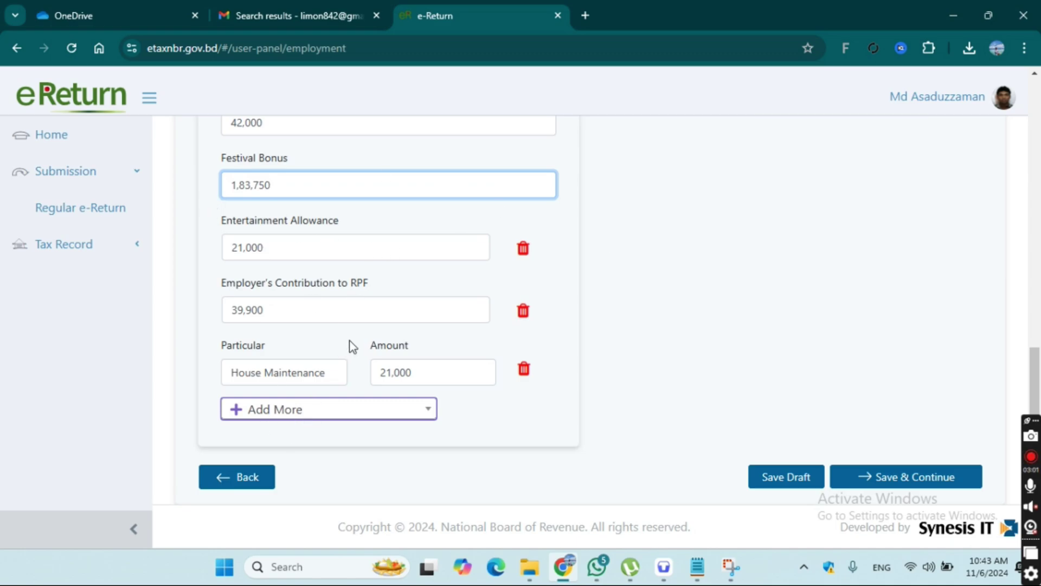
left_click(333, 413)
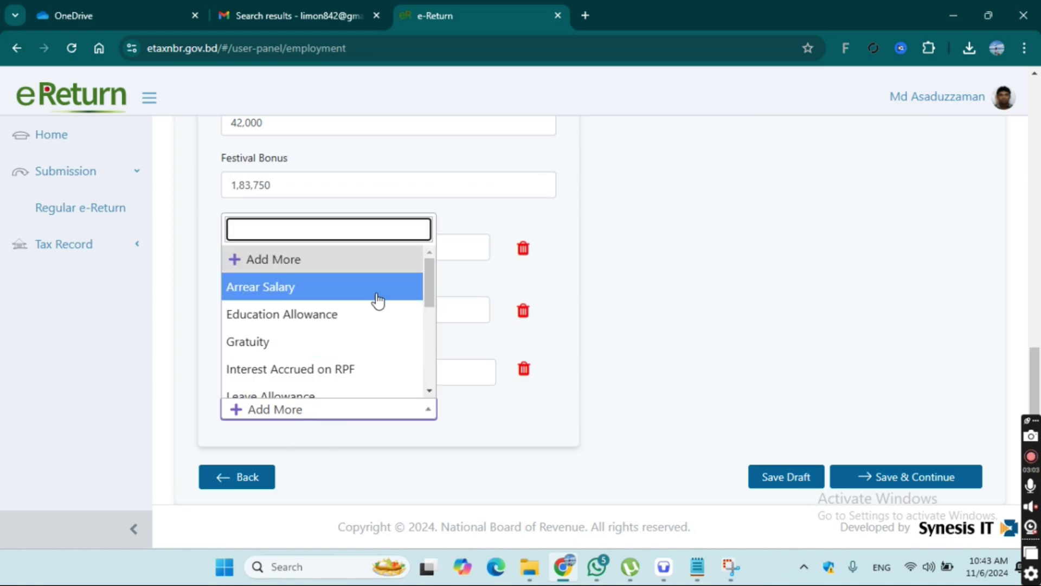
scroll(378, 301, "down", 2)
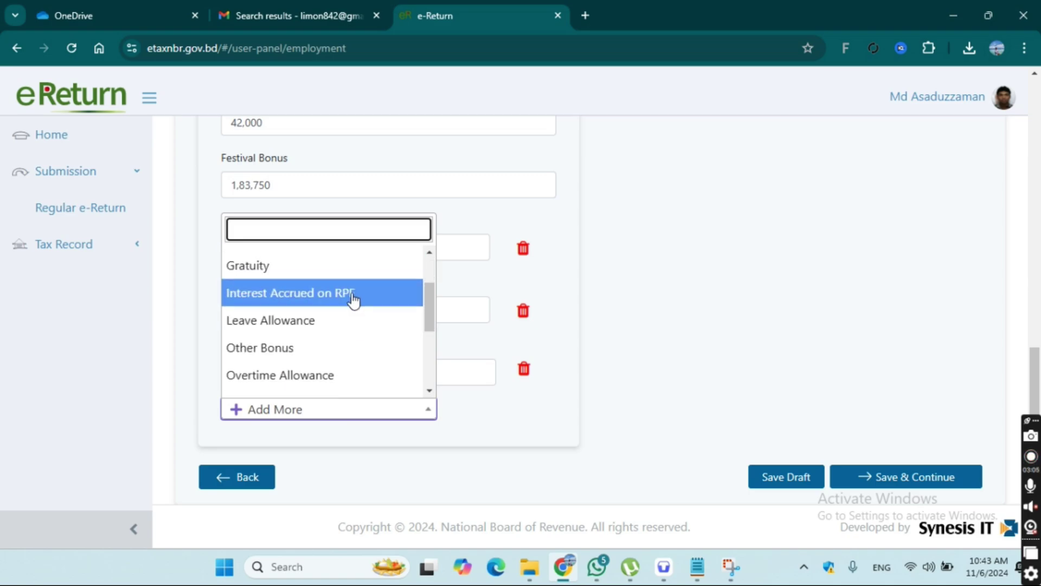
scroll(352, 331, "down", 2)
scroll(344, 329, "down", 3)
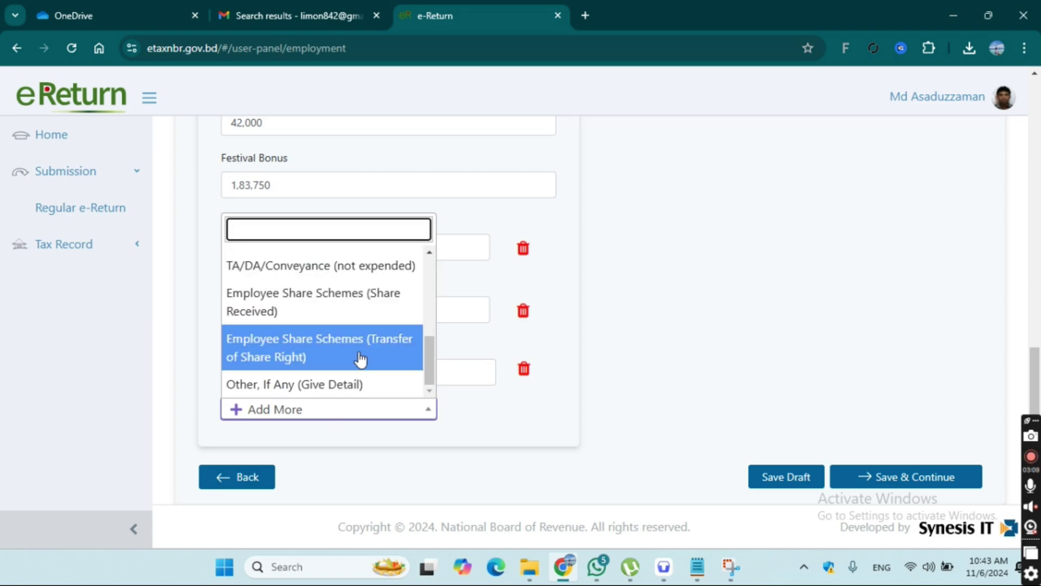
scroll(361, 344, "up", 5)
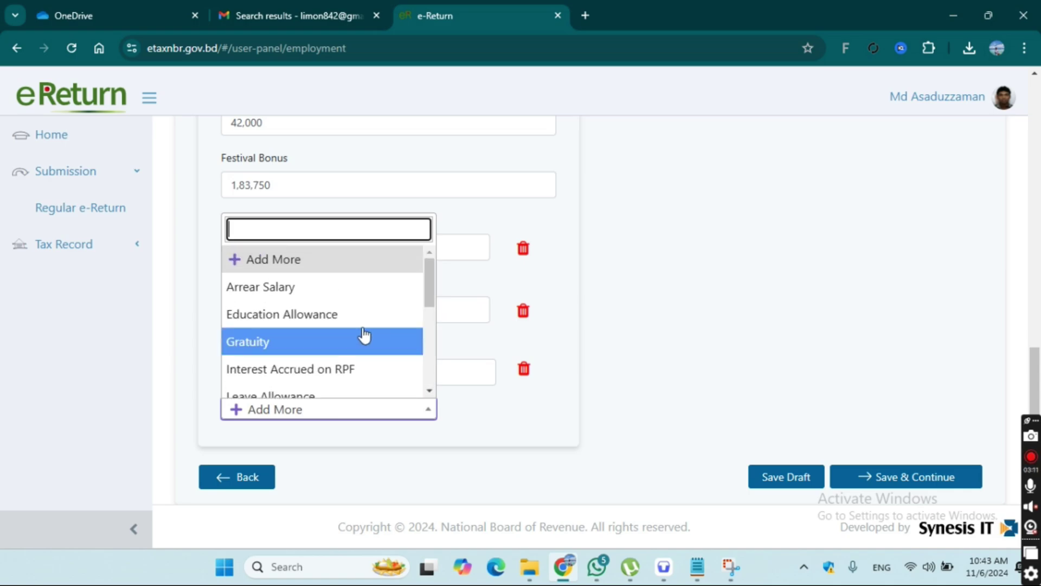
scroll(363, 340, "down", 2)
scroll(363, 334, "down", 2)
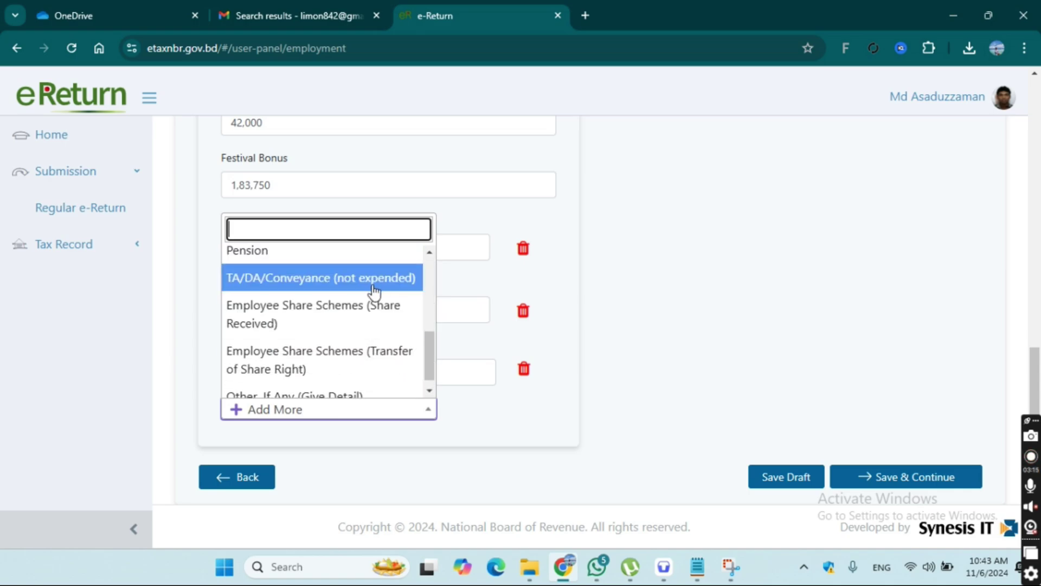
scroll(372, 293, "down", 1)
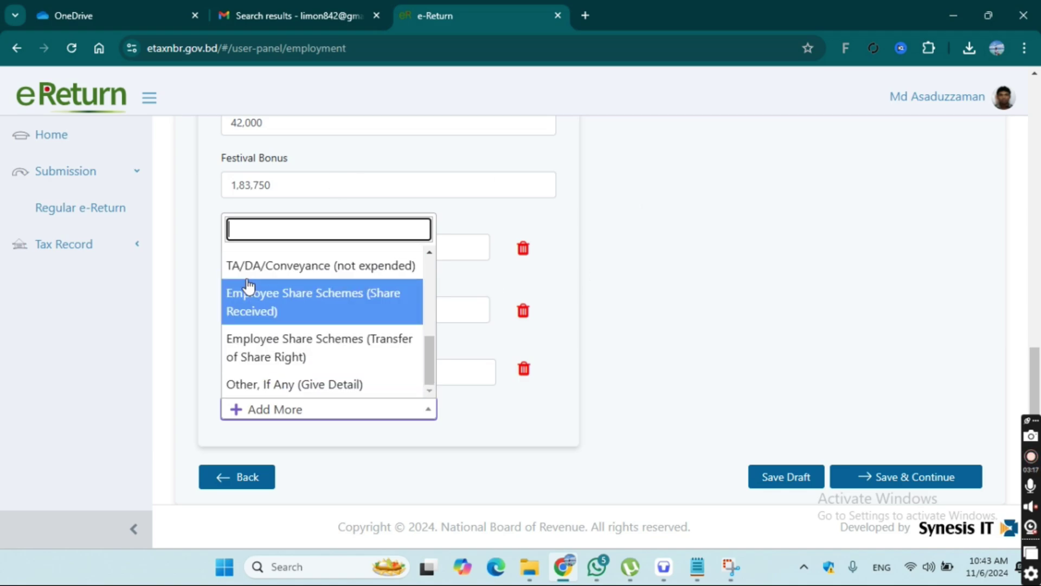
left_click(668, 271)
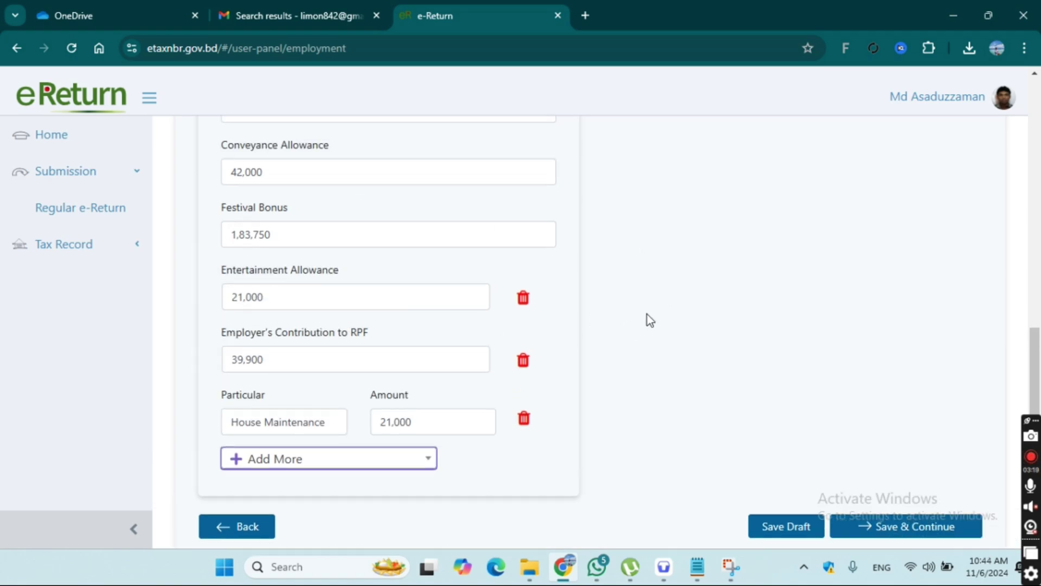
scroll(647, 316, "up", 1)
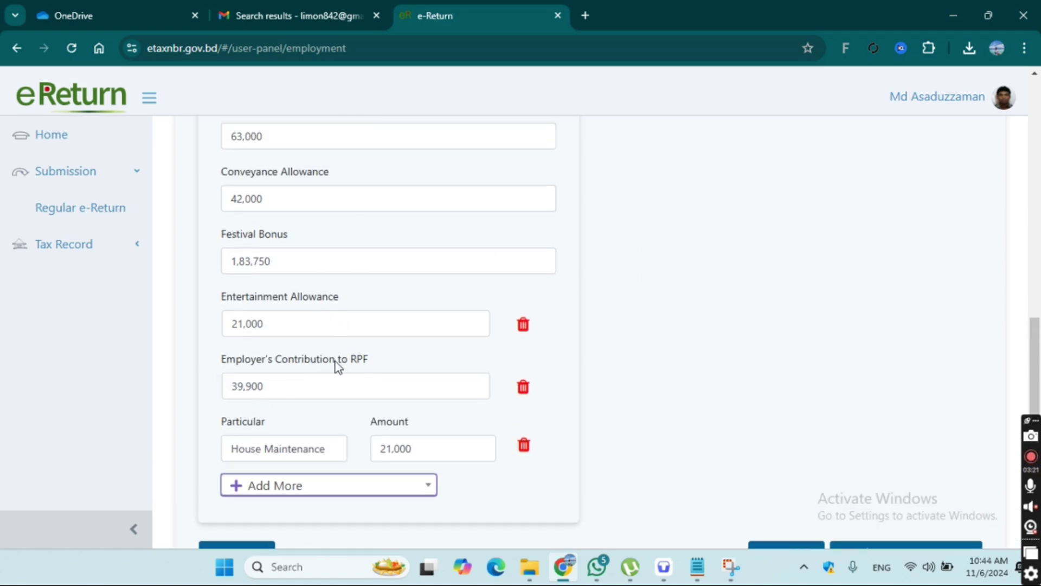
scroll(344, 314, "up", 1)
scroll(344, 314, "down", 2)
Step: Add a blank Other, If Any (Give Detail) row below the House Maintenance particular and delete it again
left_click(347, 420)
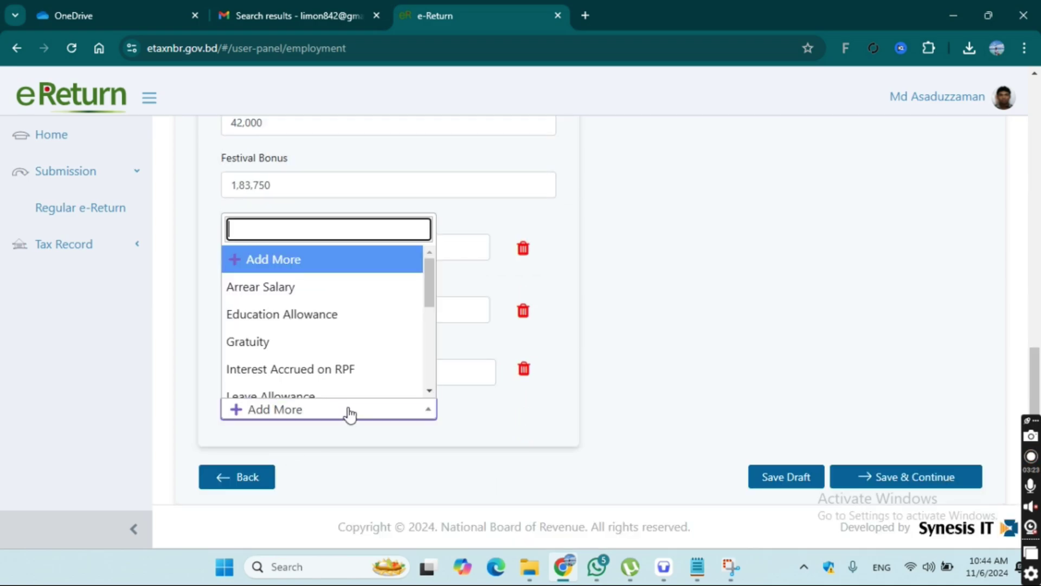
scroll(361, 351, "down", 5)
scroll(364, 341, "down", 1)
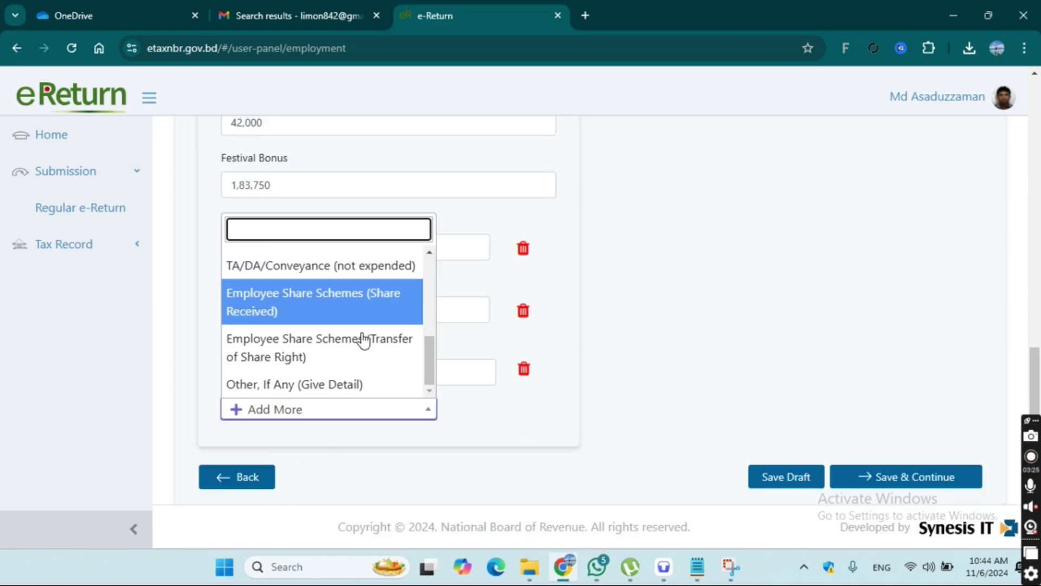
left_click(367, 386)
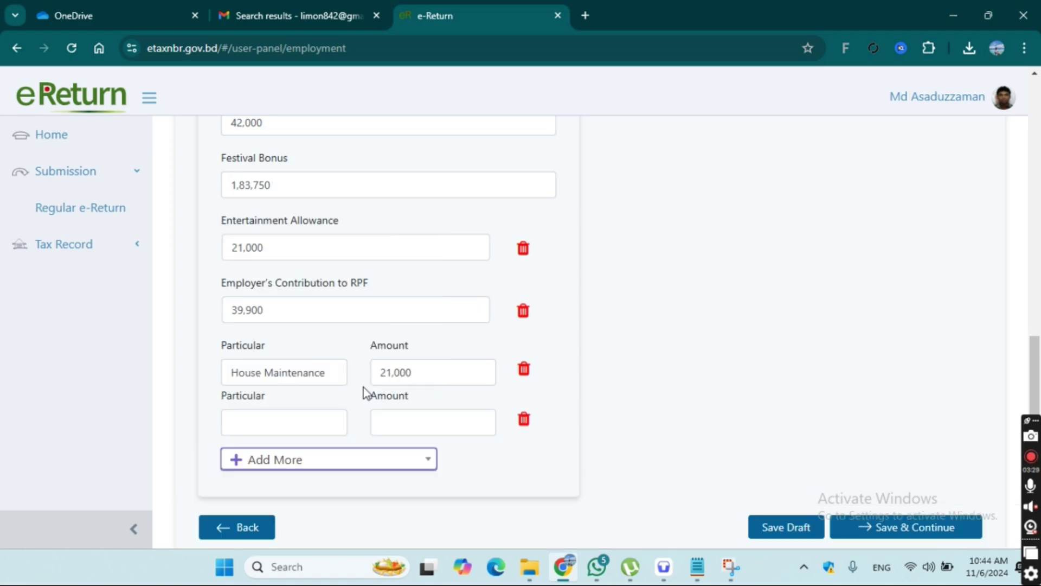
scroll(546, 423, "down", 1)
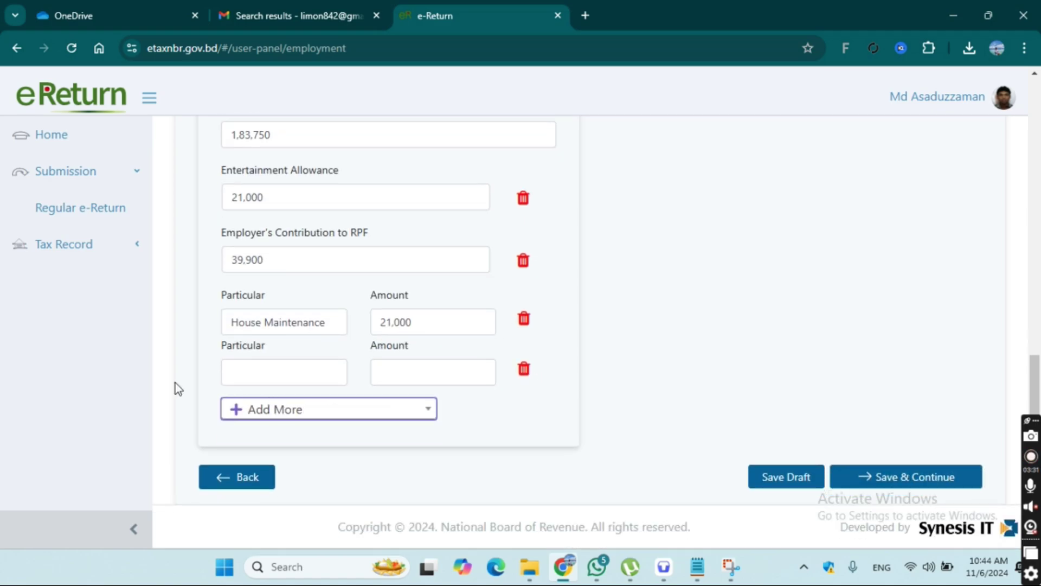
left_click(244, 363)
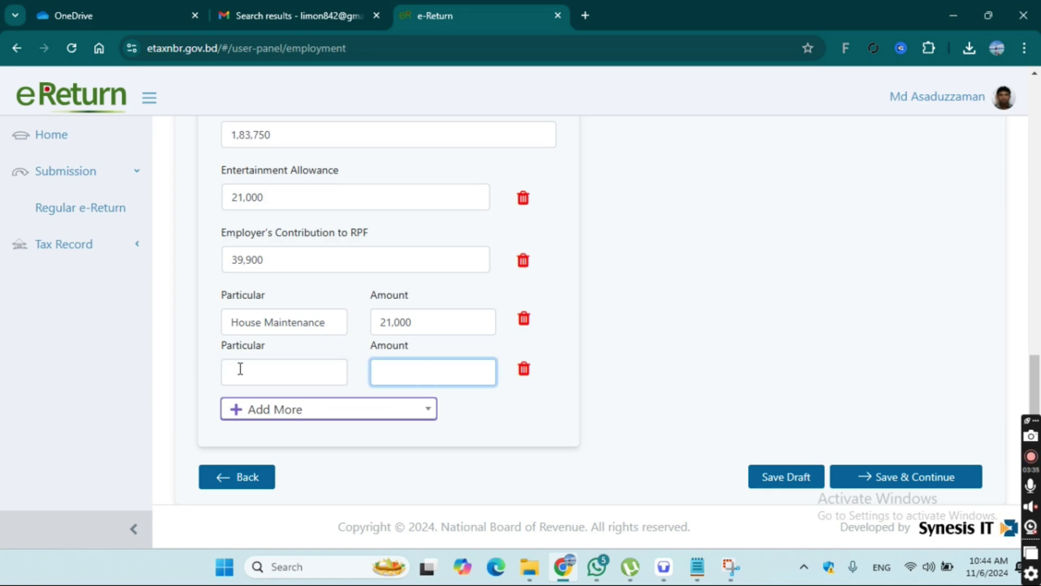
left_click(238, 368)
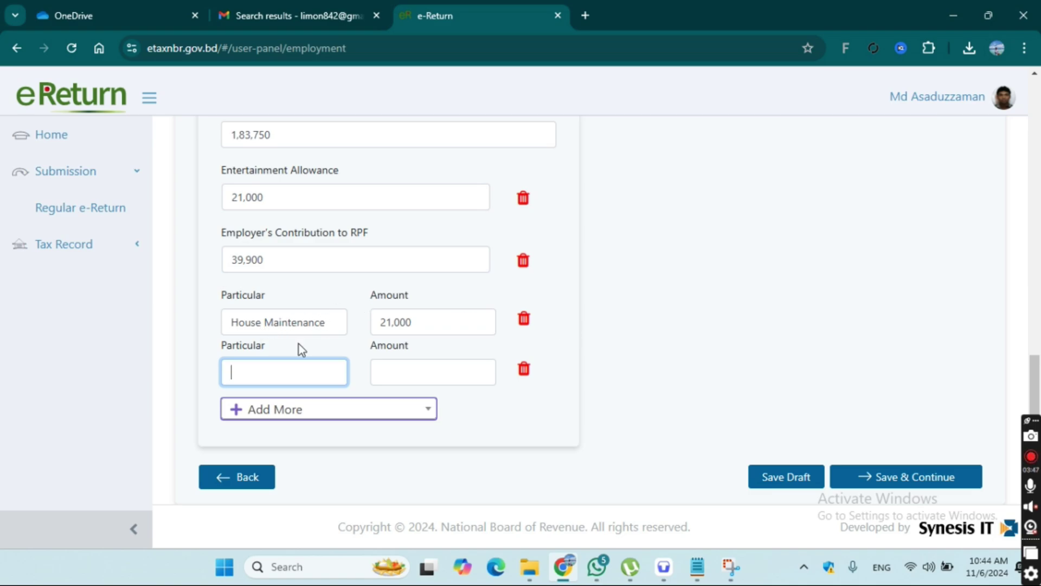
left_click(524, 370)
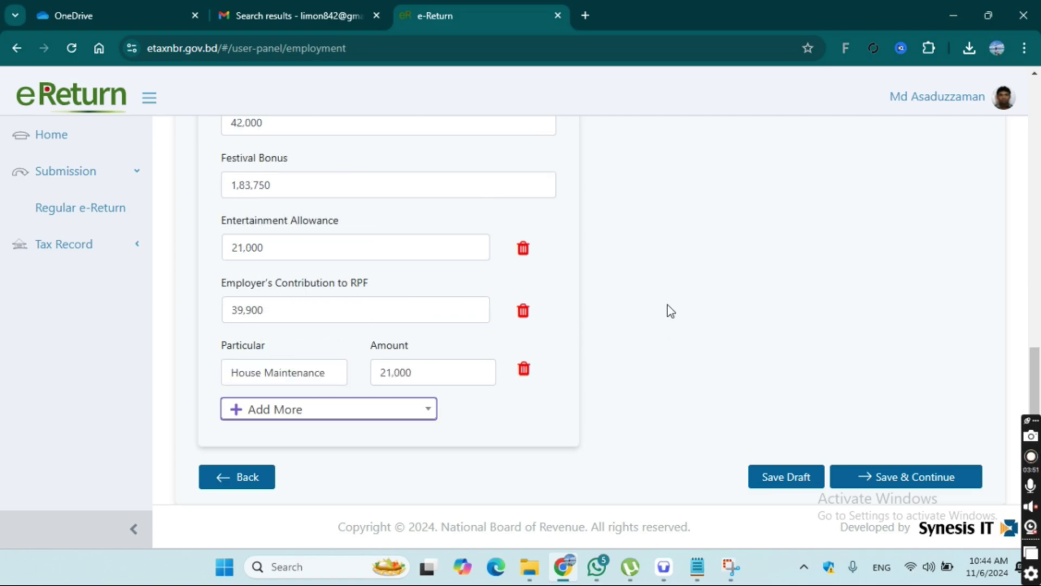
Step: Check over the employment income details, save them and continue to the Rebate section
scroll(669, 310, "up", 10)
scroll(667, 309, "down", 10)
left_click(913, 477)
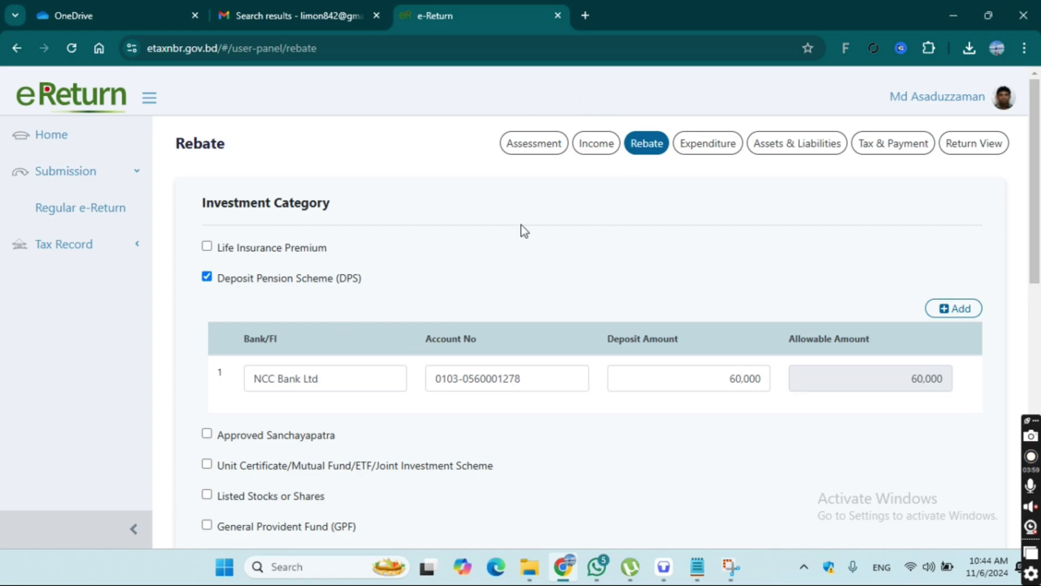
Step: Review the Deposit Pension Scheme (DPS) entry, including its deposit amount and allowable amount
scroll(523, 226, "down", 1)
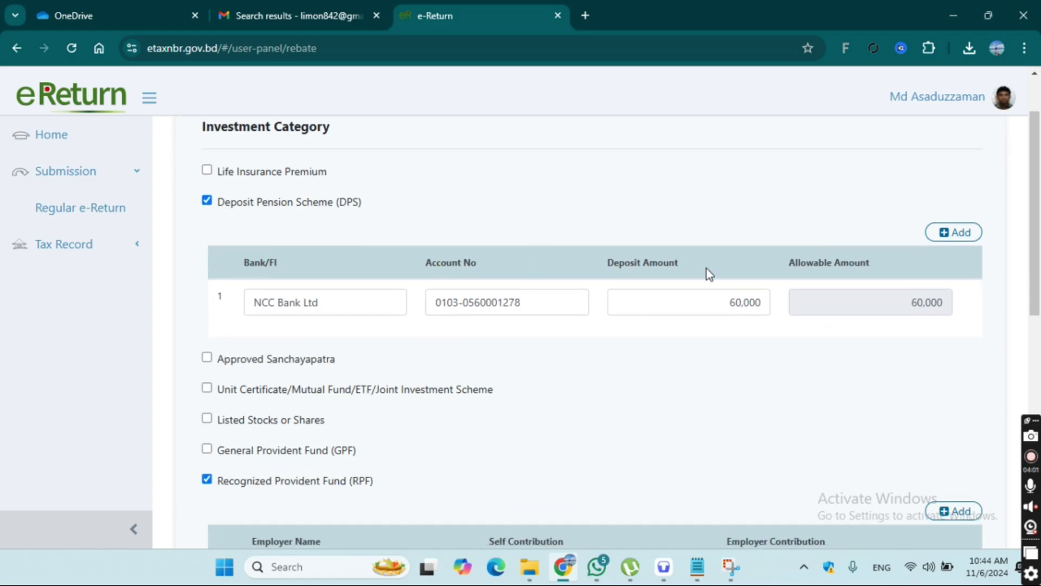
scroll(787, 347, "up", 1)
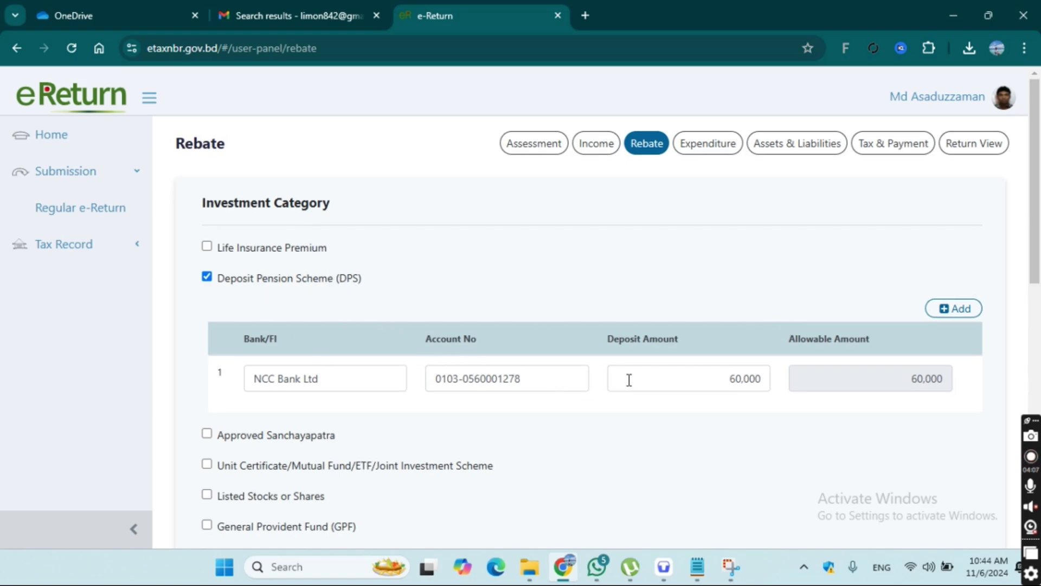
left_click(694, 375)
left_click(881, 374)
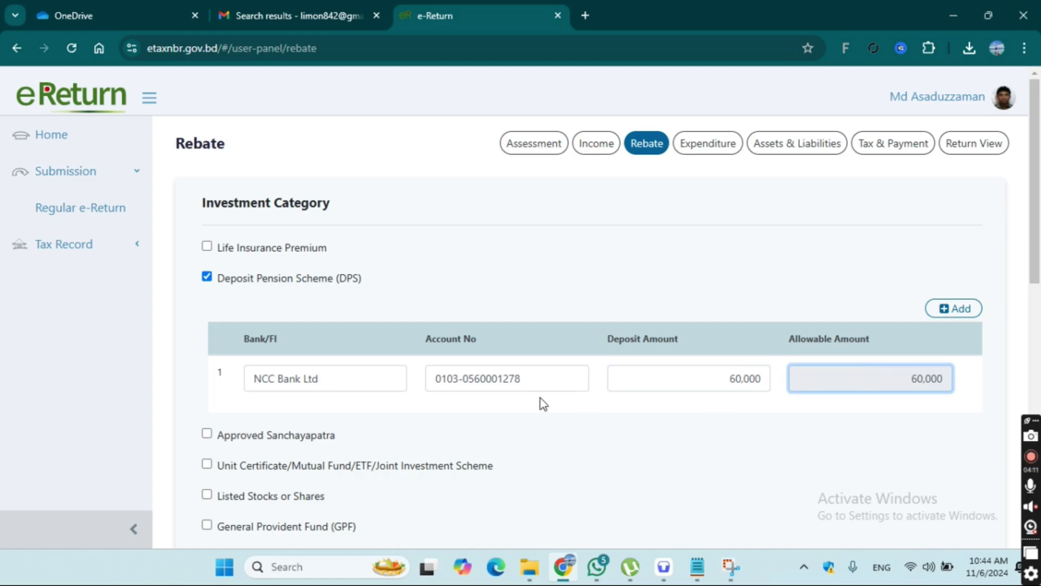
Step: Select the Listed Stocks or Shares investment category to view its entry fields and deselect it again
scroll(517, 395, "down", 2)
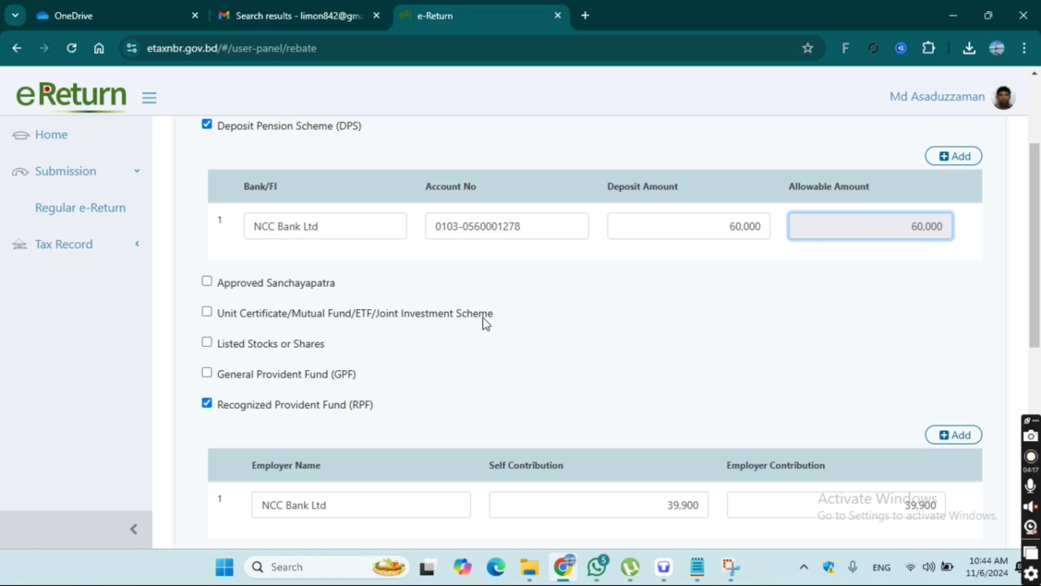
scroll(525, 318, "down", 1)
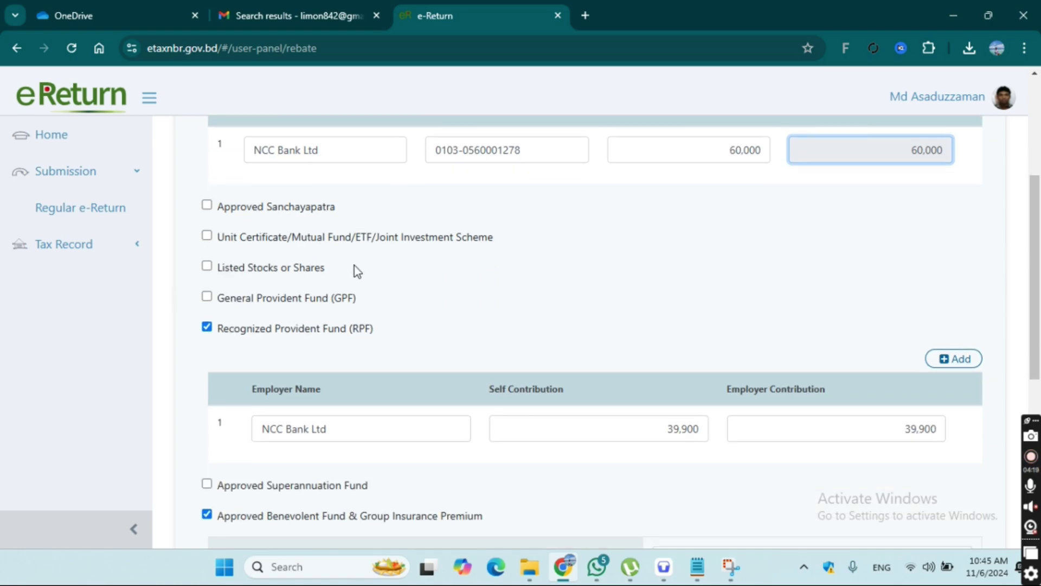
left_click(209, 267)
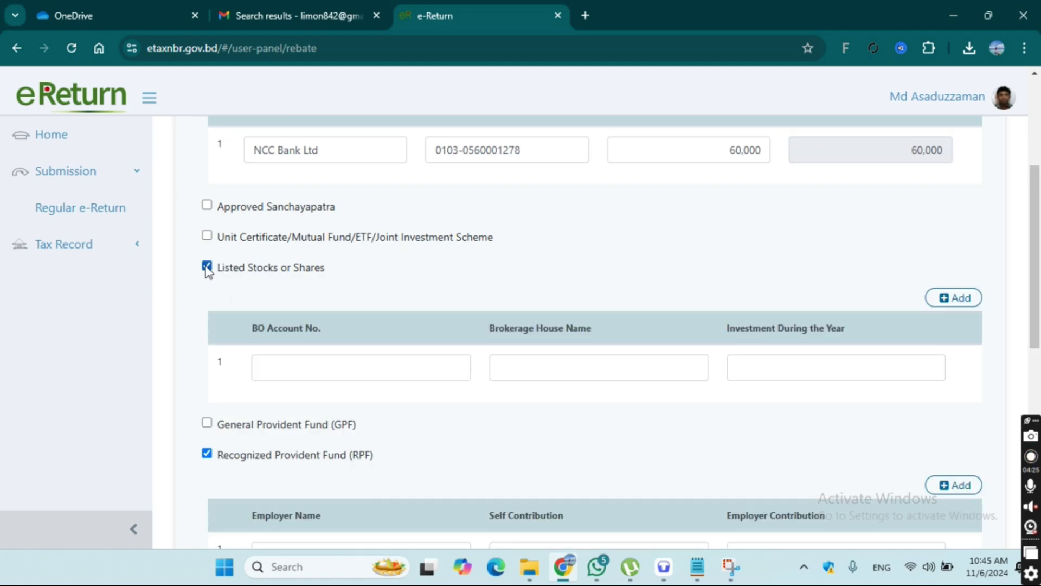
left_click(207, 267)
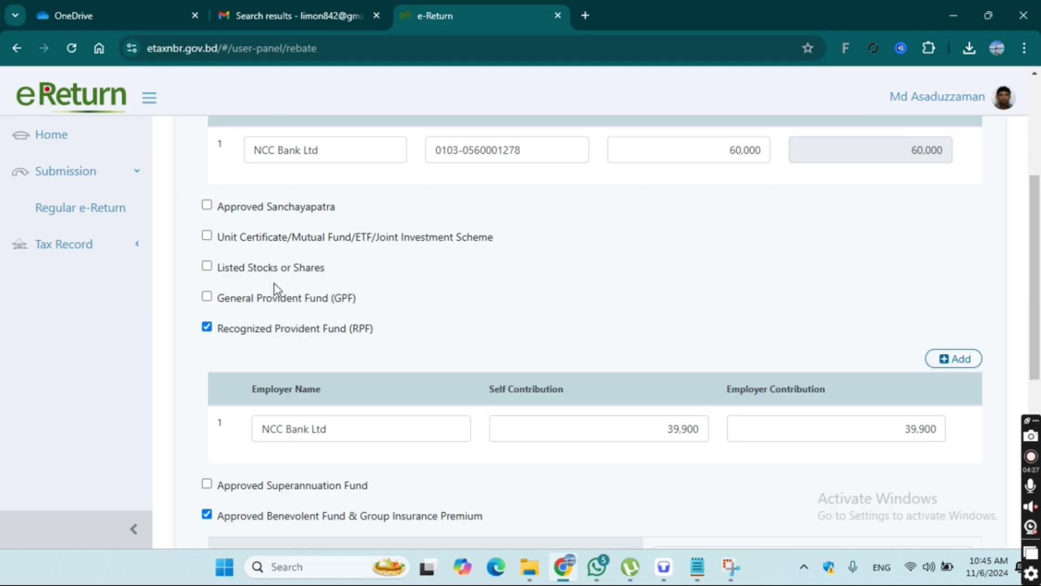
Step: Review the Recognized Provident Fund self and employer contributions and the Approved Benevolent Fund & Group Insurance Premium amounts
scroll(403, 294, "down", 1)
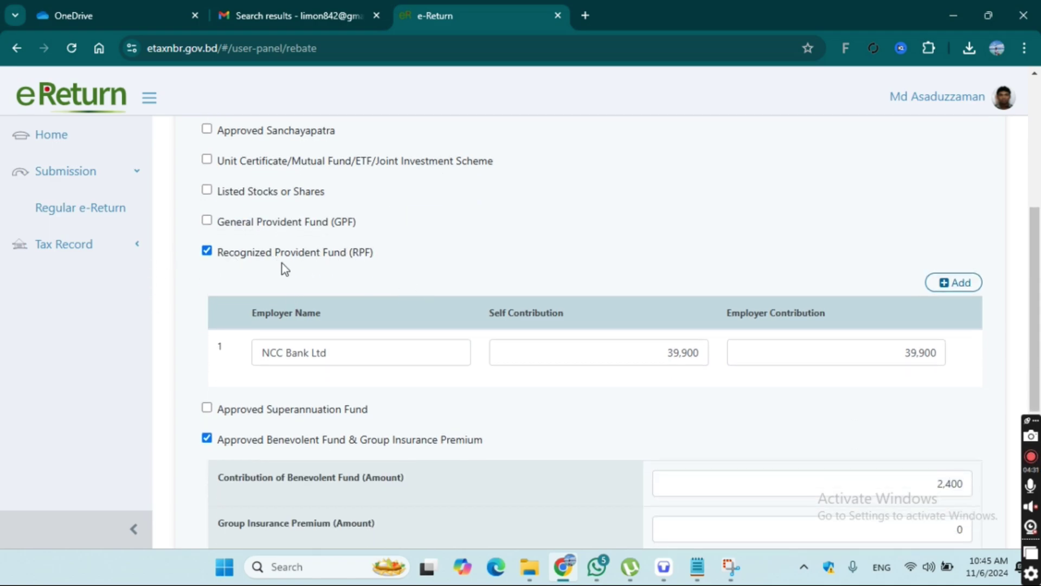
scroll(441, 247, "down", 1)
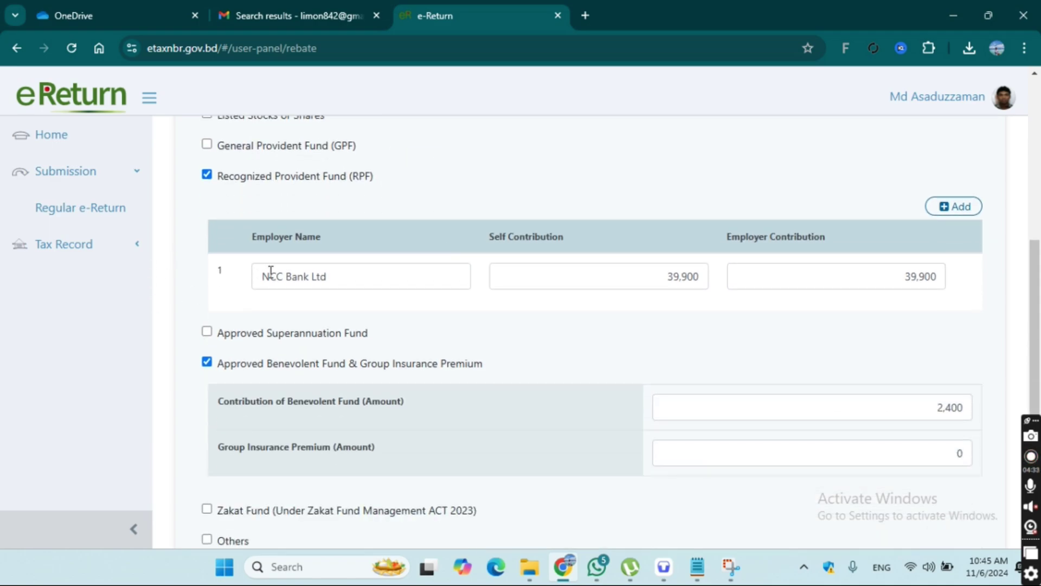
left_click(603, 277)
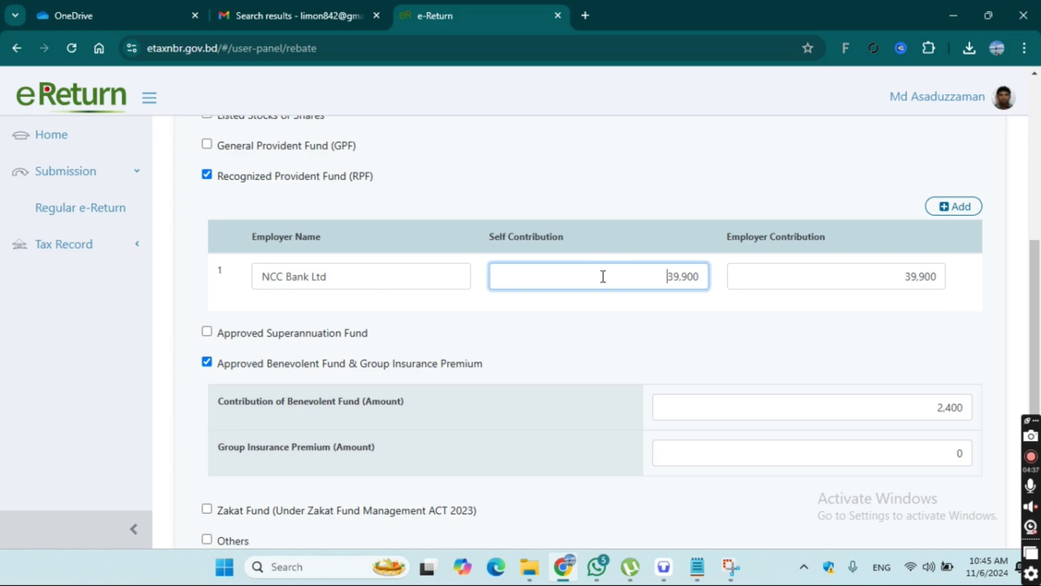
left_click(858, 283)
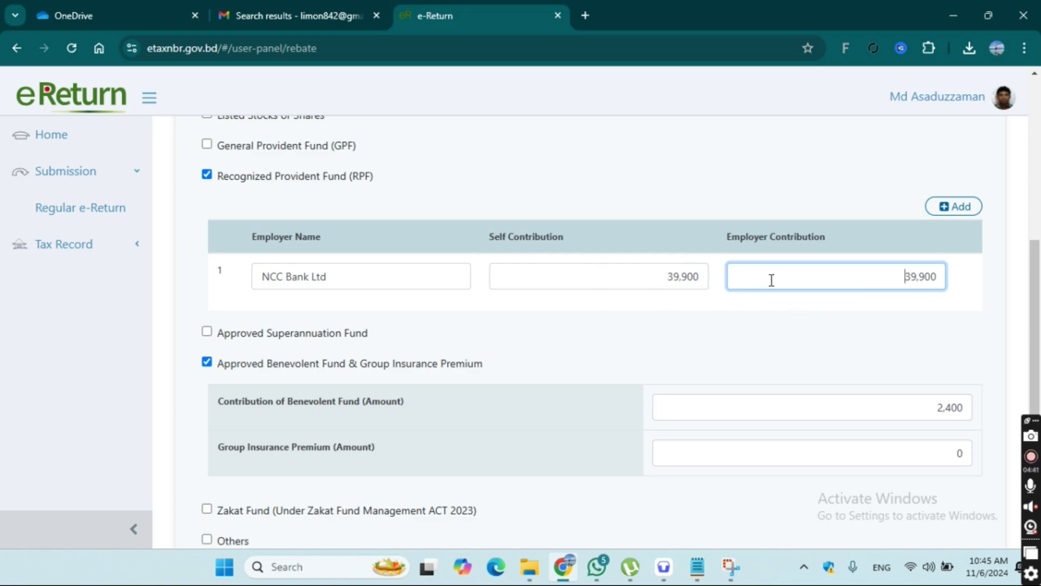
scroll(771, 280, "down", 1)
scroll(770, 281, "down", 1)
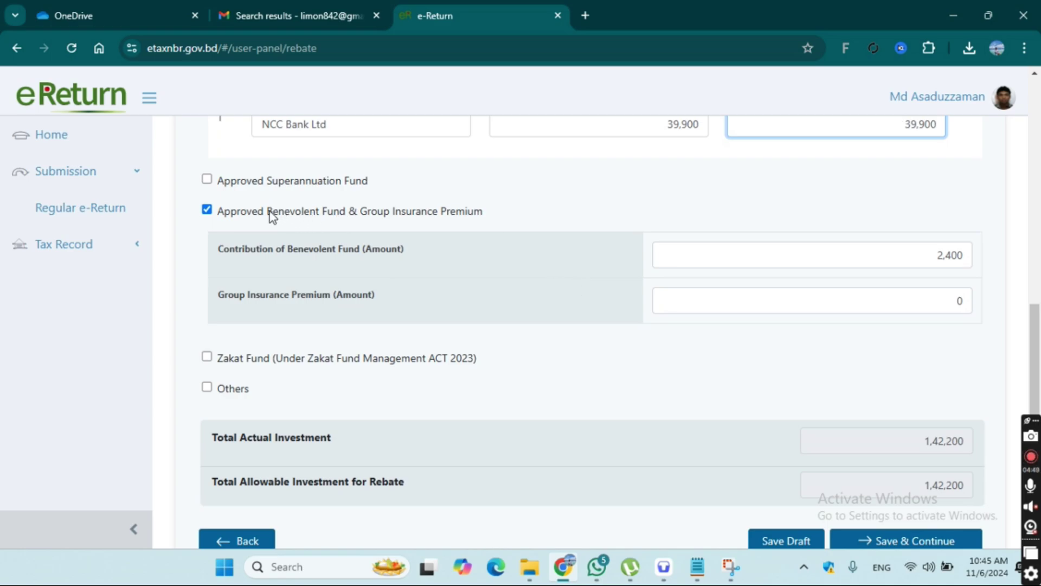
left_click_drag(269, 213, 281, 213)
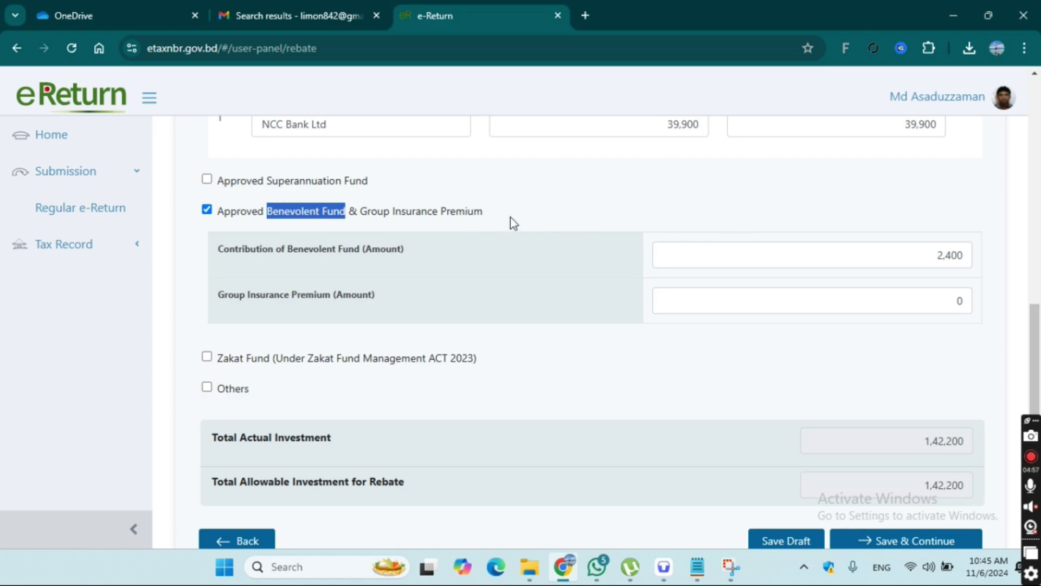
left_click(931, 252)
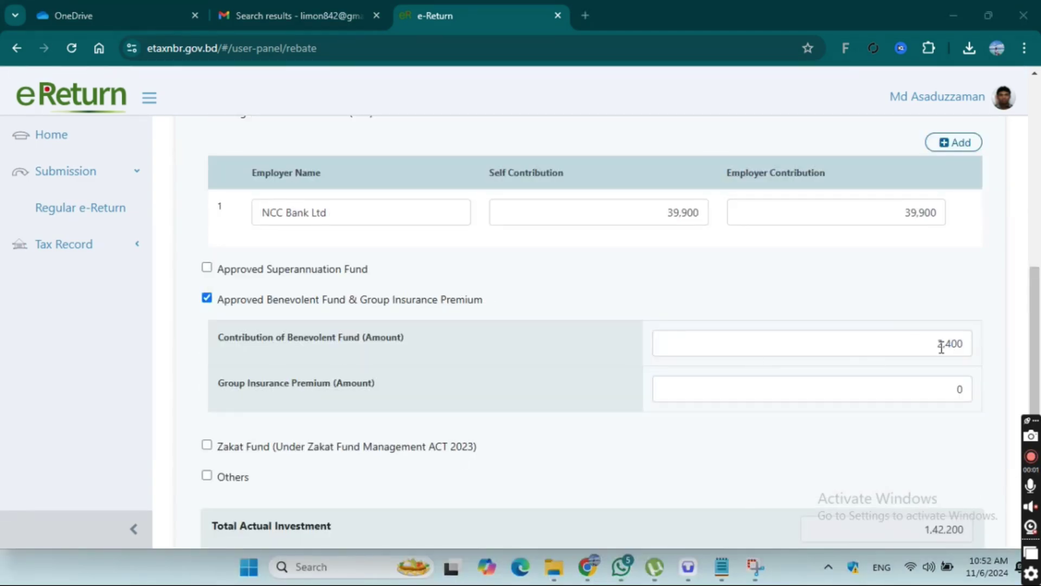
Step: Check the rebate investments and their totals, save them and continue to the Expenditure section
scroll(906, 363, "down", 3)
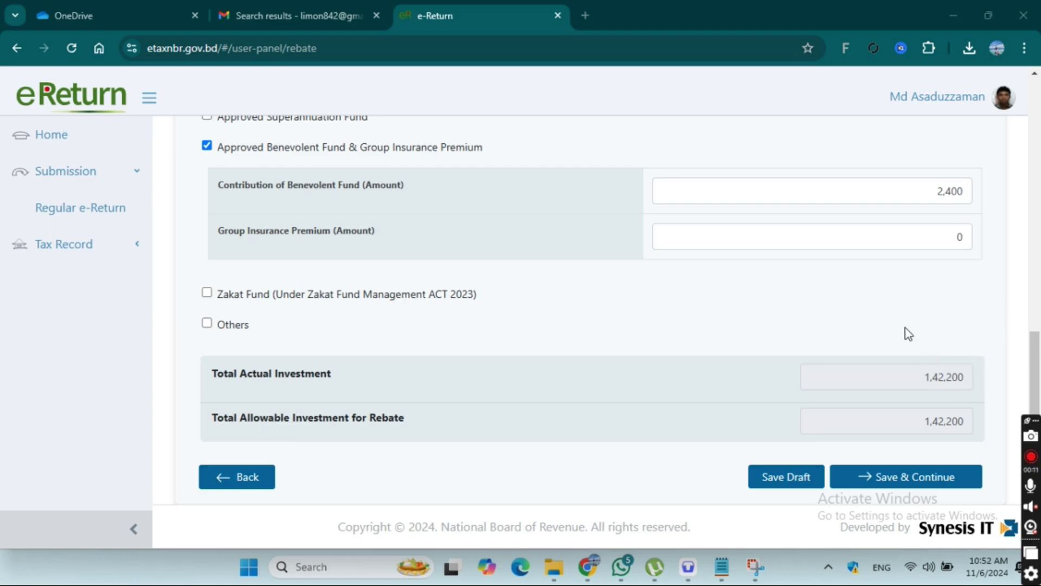
scroll(919, 310, "up", 8)
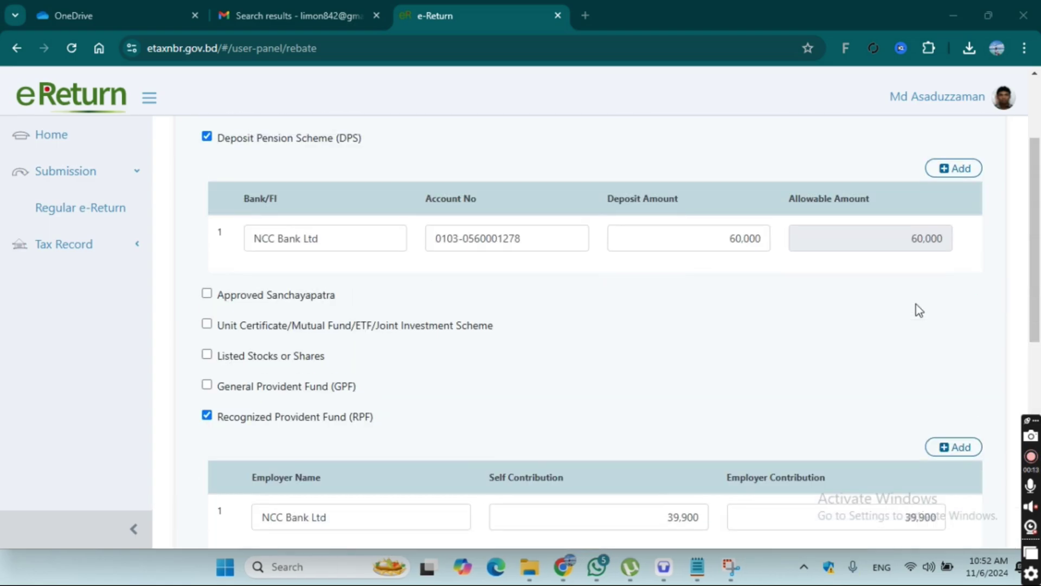
scroll(920, 310, "down", 8)
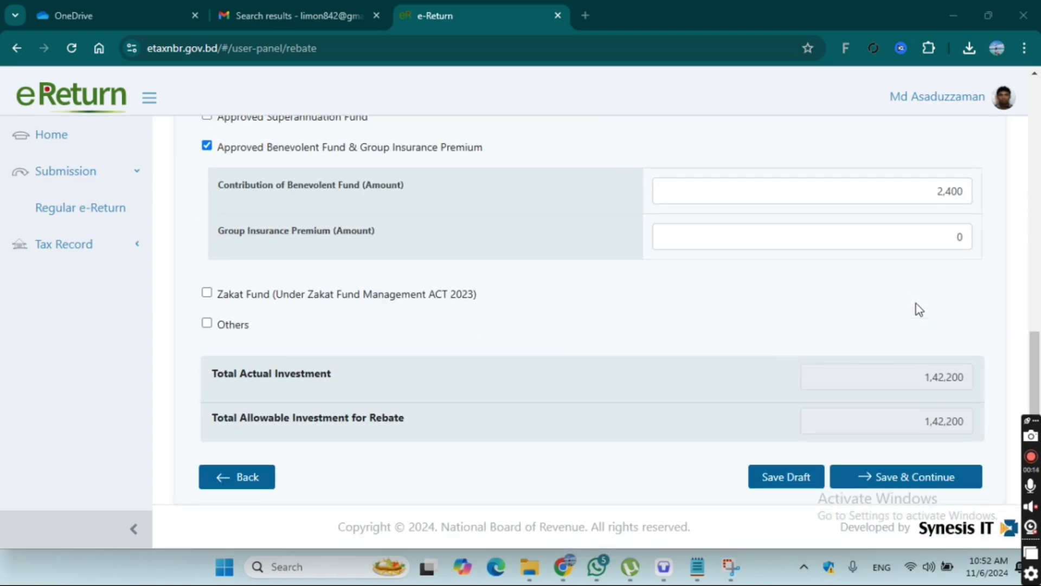
left_click(920, 481)
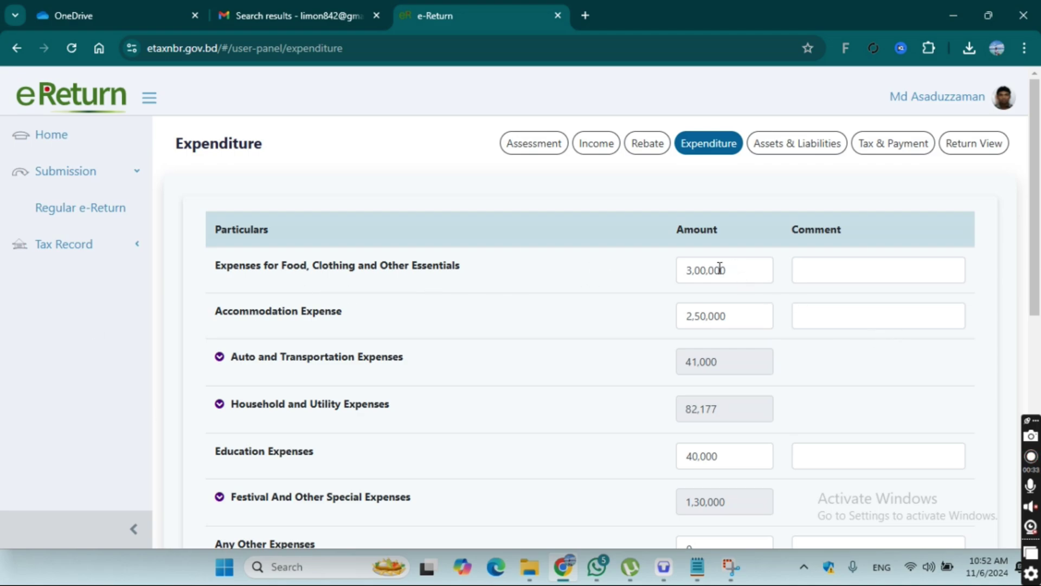
Step: Review the food and accommodation expense amounts, and expand Auto and Transportation Expenses to check its driver's salary and other transportation entries
left_click(746, 269)
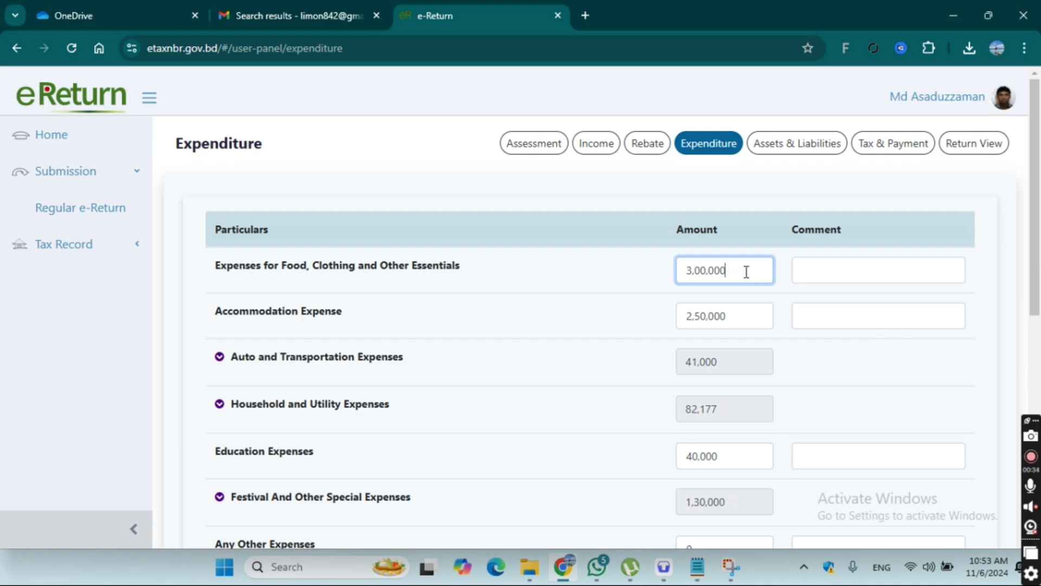
left_click(744, 317)
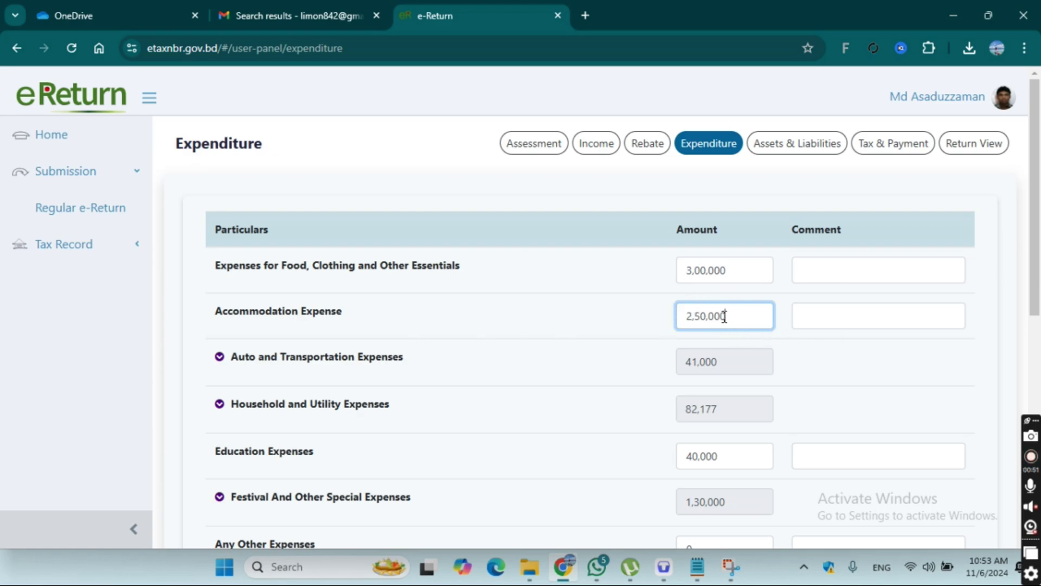
left_click(220, 358)
scroll(551, 380, "down", 3)
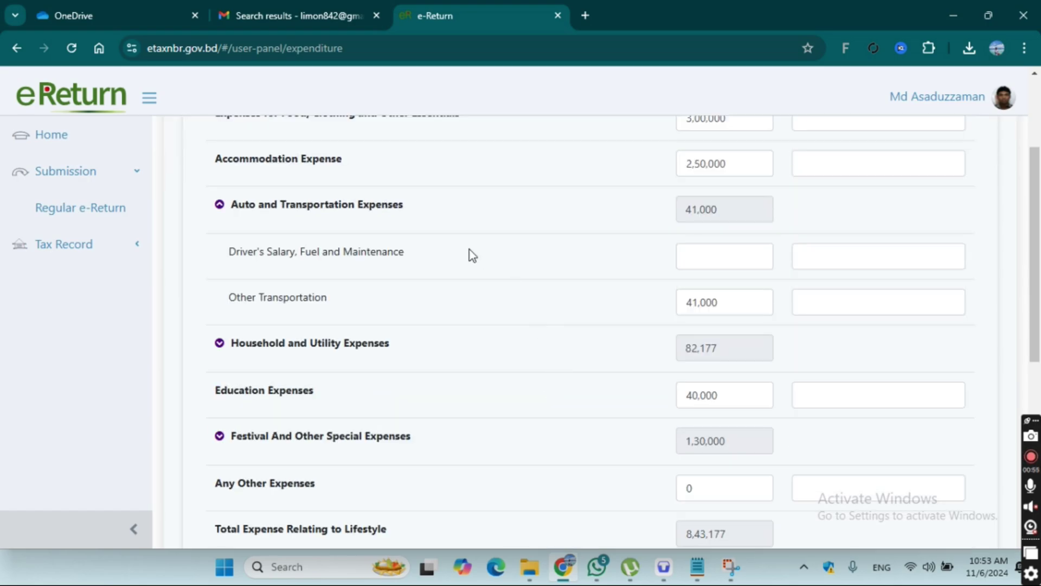
left_click(701, 258)
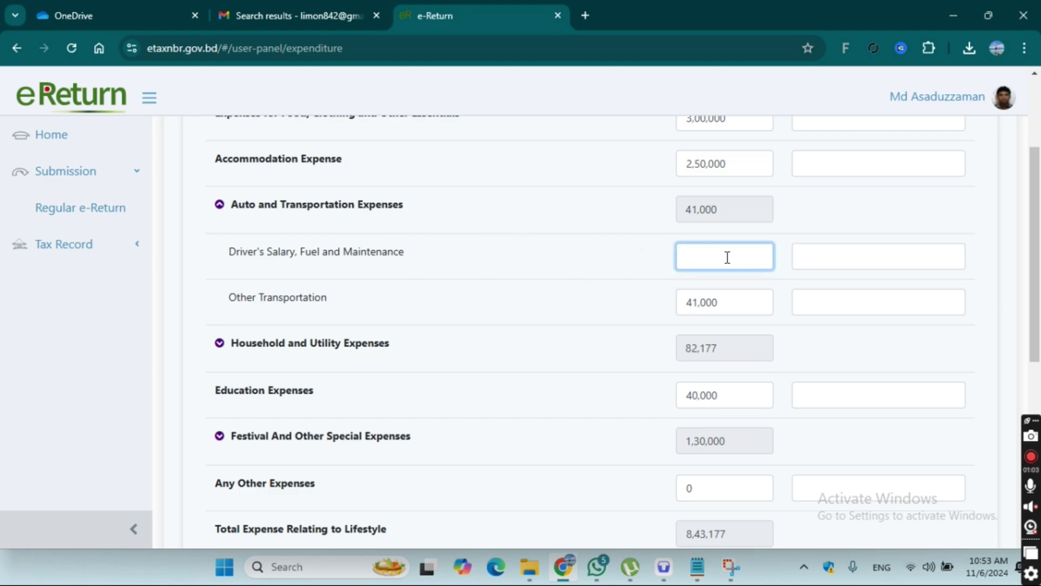
left_click(756, 303)
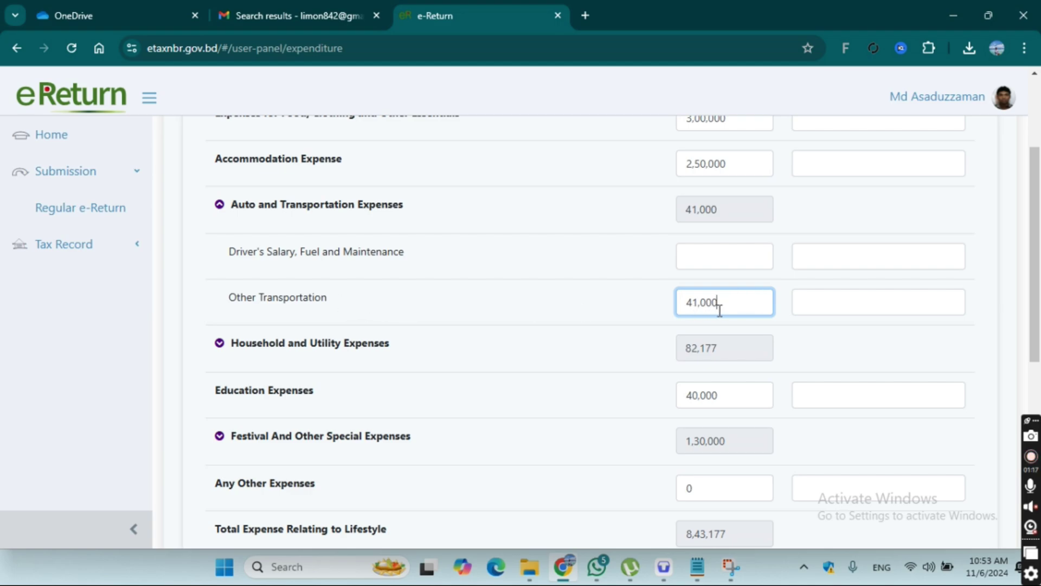
Step: Expand Household and Utility Expenses and review the electricity, gas and water, phone and internet, and home-support amounts
scroll(473, 293, "down", 1)
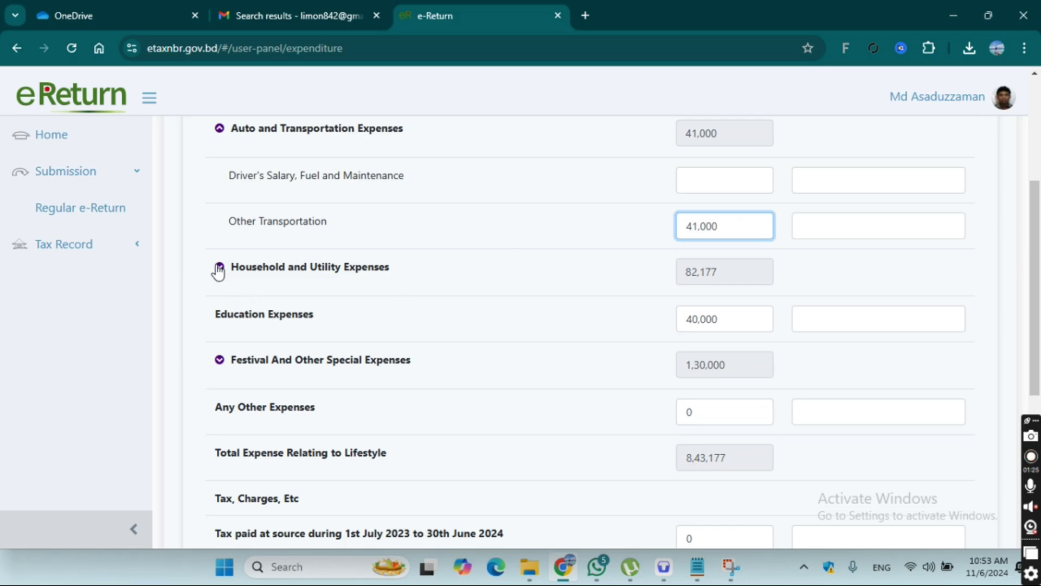
left_click(220, 267)
scroll(544, 419, "down", 3)
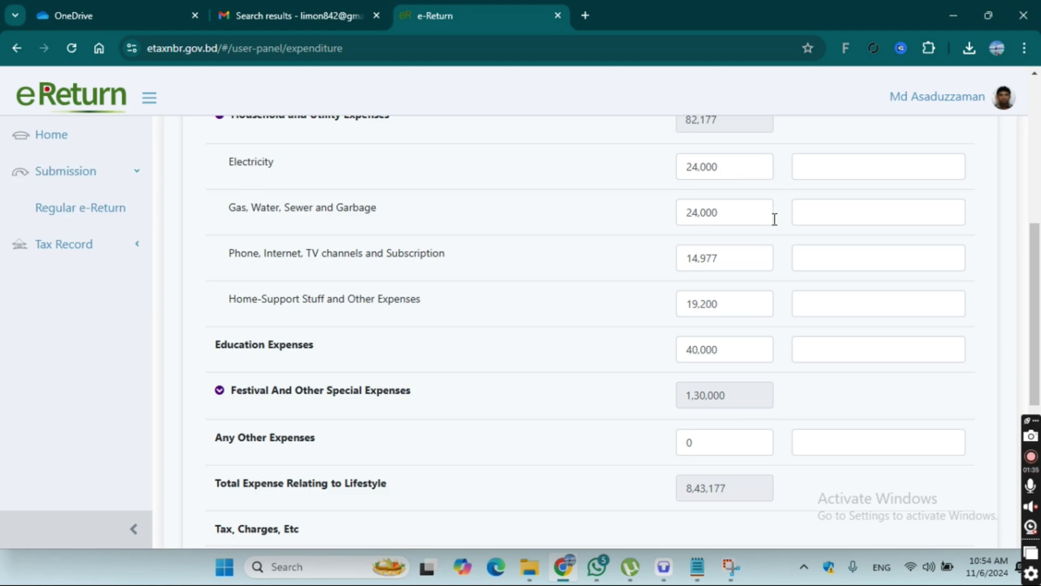
left_click(756, 213)
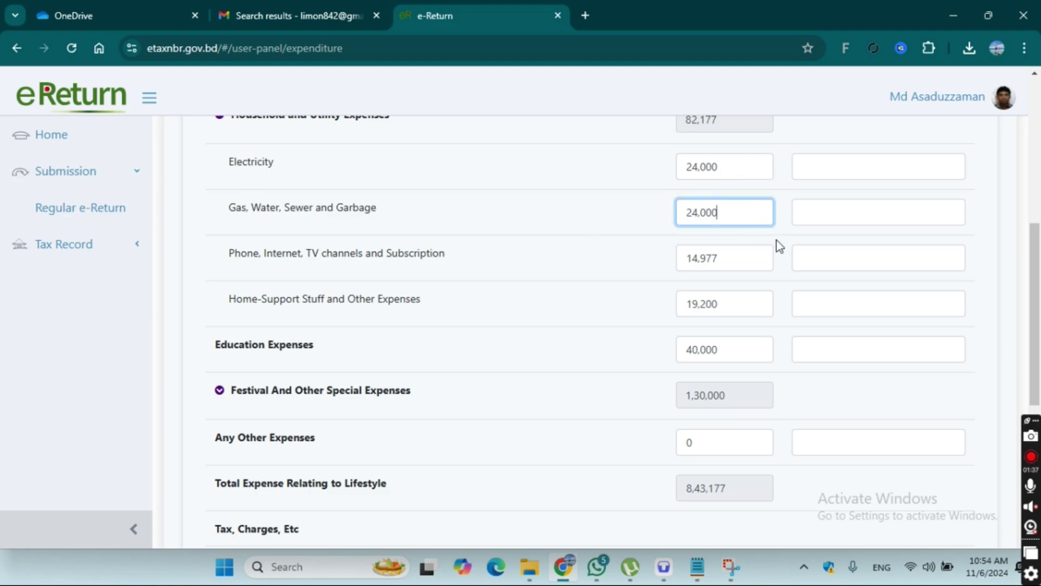
left_click(763, 263)
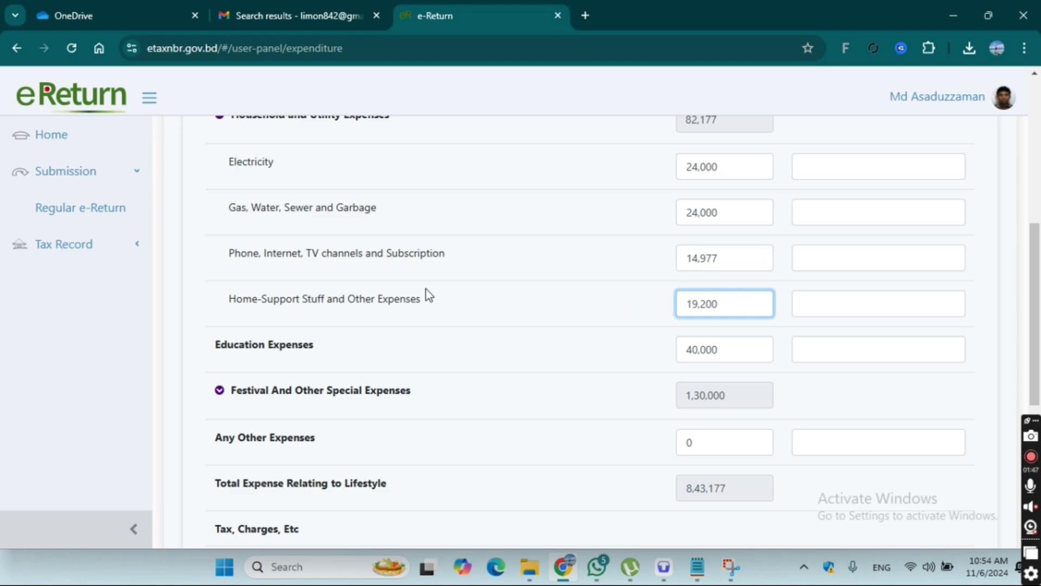
left_click_drag(237, 300, 467, 311)
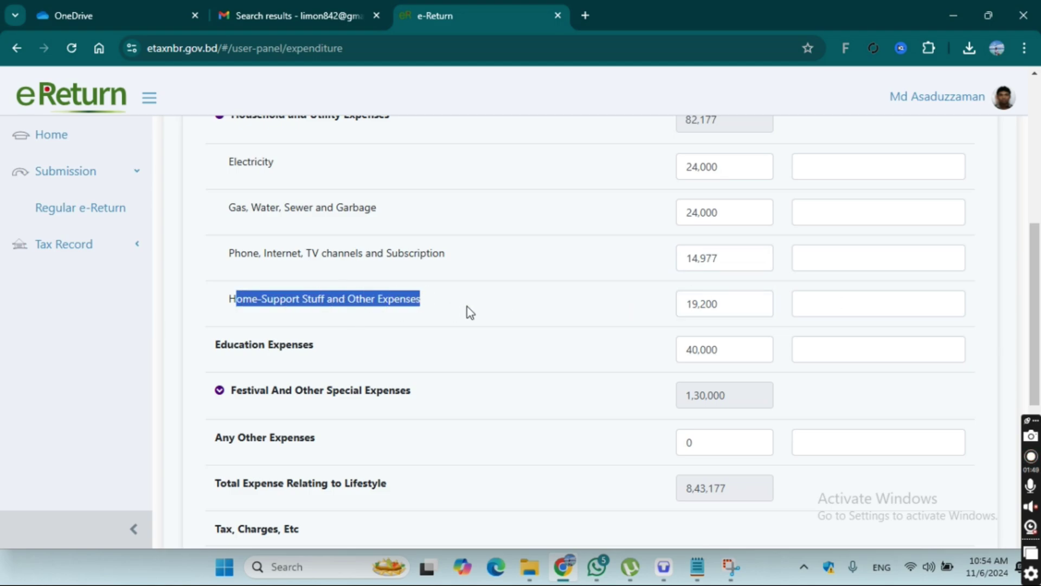
left_click(755, 300)
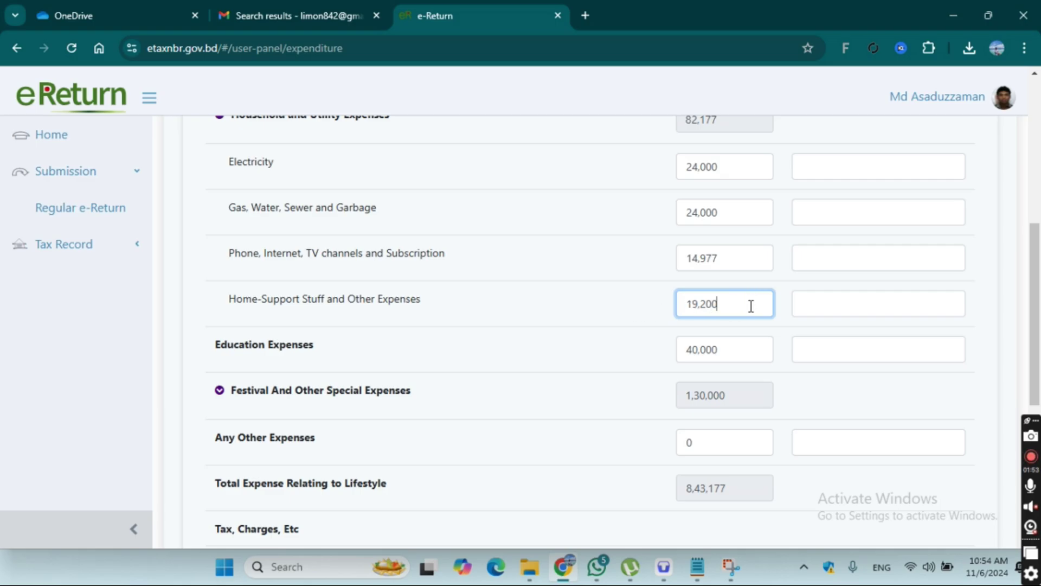
left_click(618, 302)
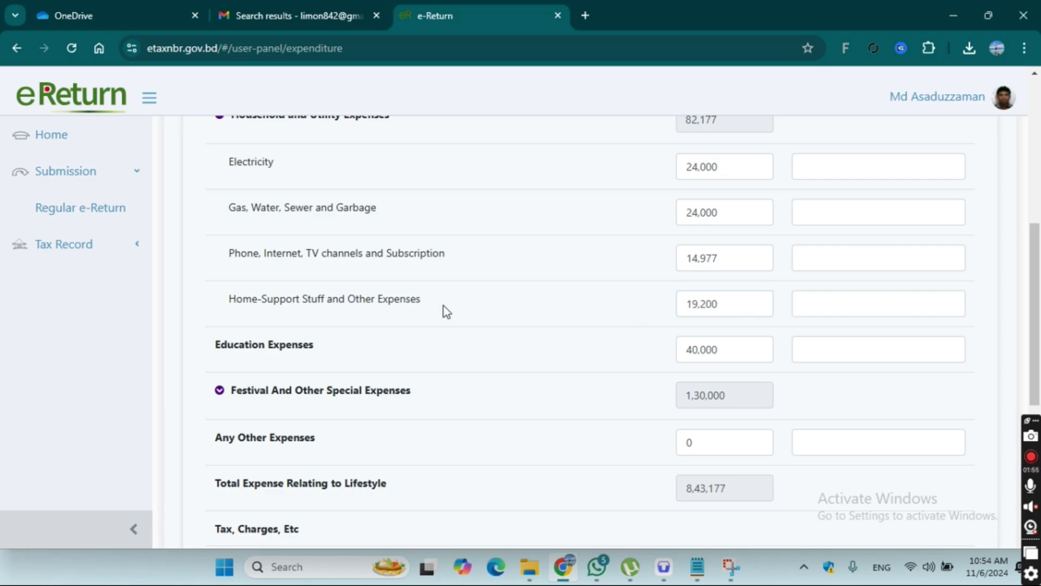
Step: Review the Education Expenses amount, and expand Festival And Other Special Expenses to check its festival and tour amounts
scroll(431, 334, "down", 3)
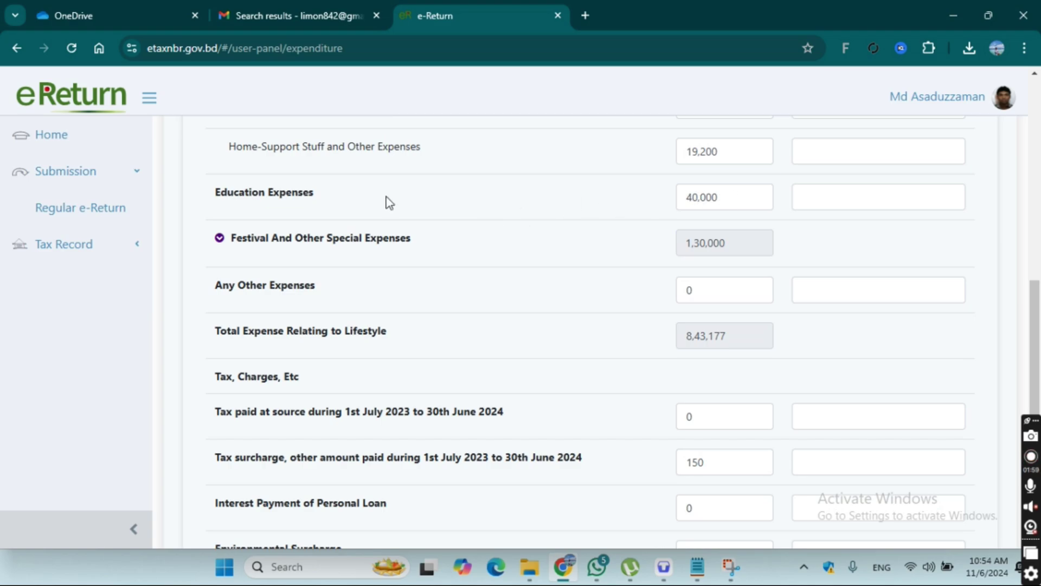
left_click(740, 198)
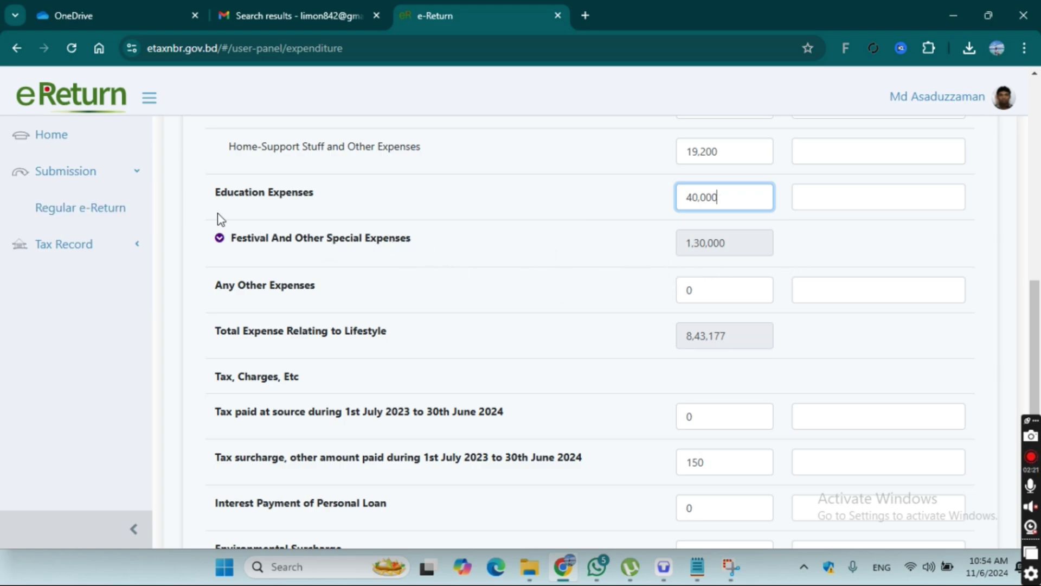
left_click(219, 237)
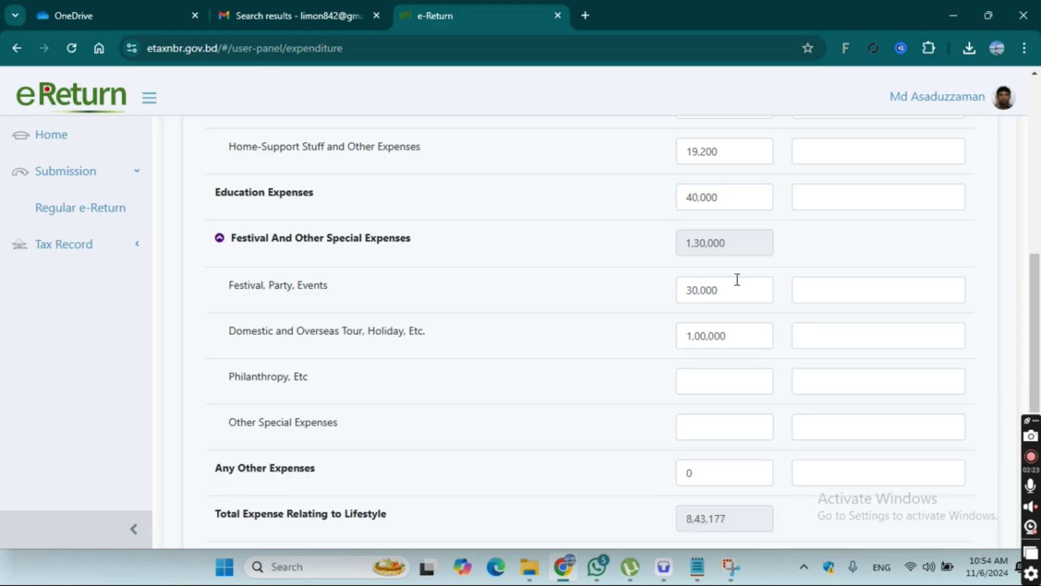
left_click(751, 292)
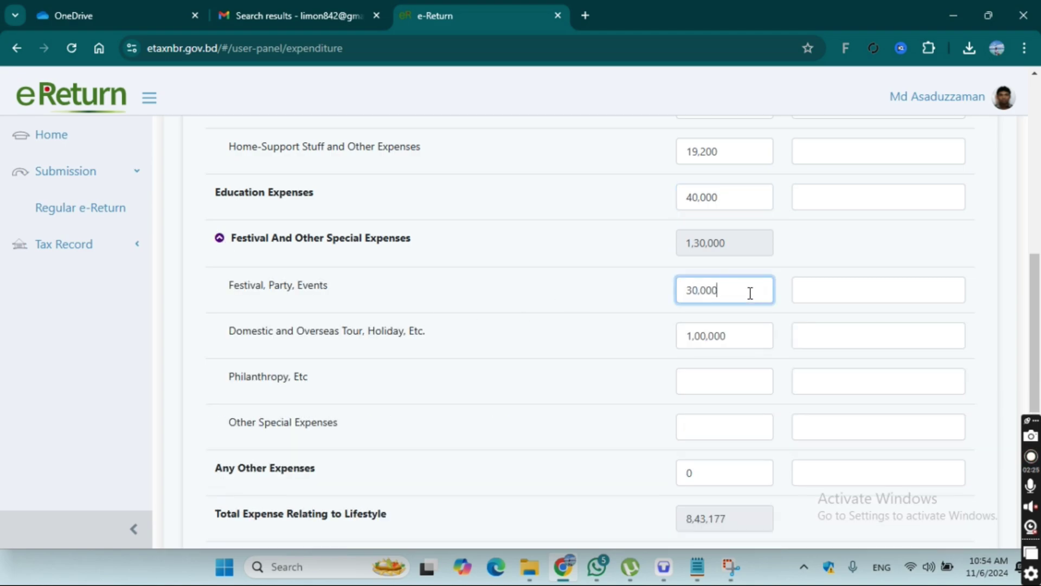
scroll(564, 308, "down", 1)
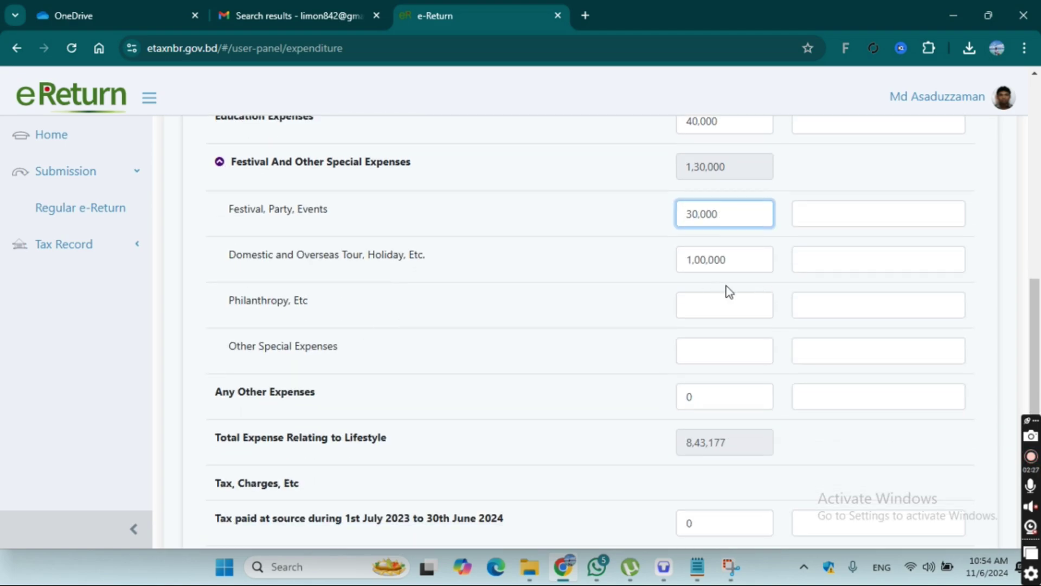
left_click(762, 262)
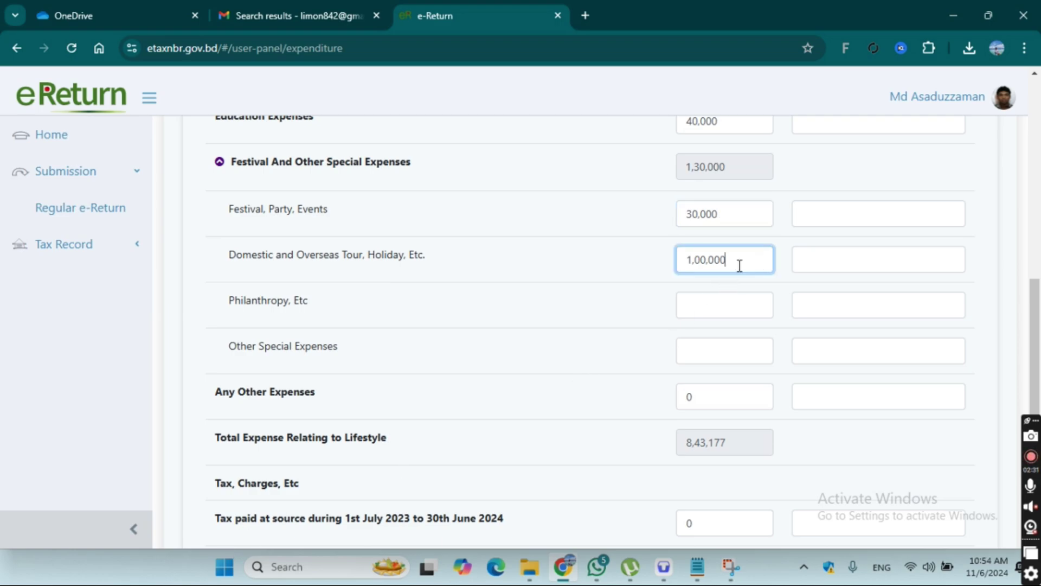
scroll(739, 265, "down", 1)
scroll(739, 266, "up", 1)
scroll(595, 277, "down", 2)
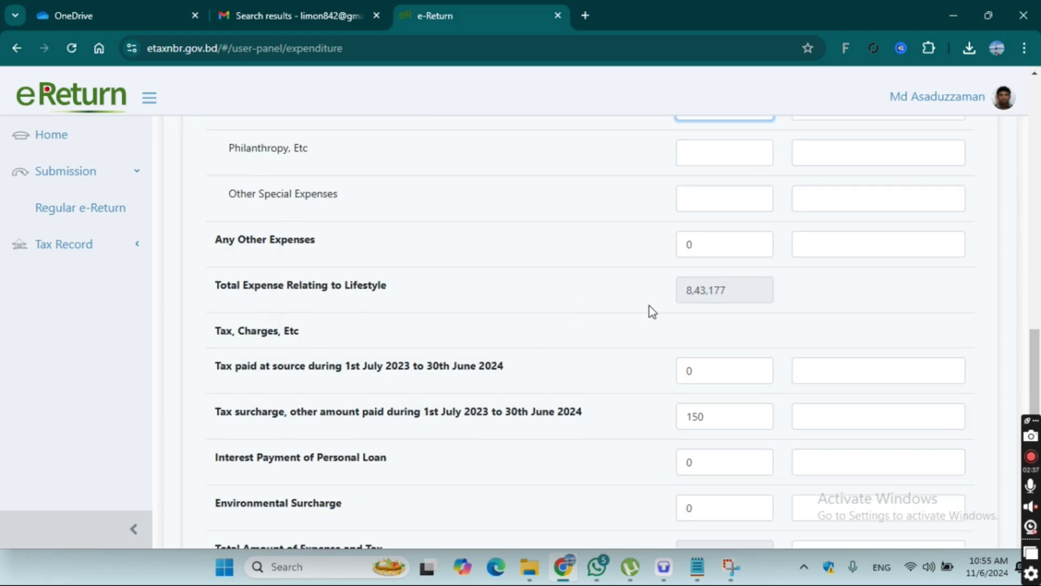
Step: Examine the Total Expense Relating to Lifestyle and the tax surcharge amount paid during 1st July 2023 to 30th June 2024
left_click(730, 290)
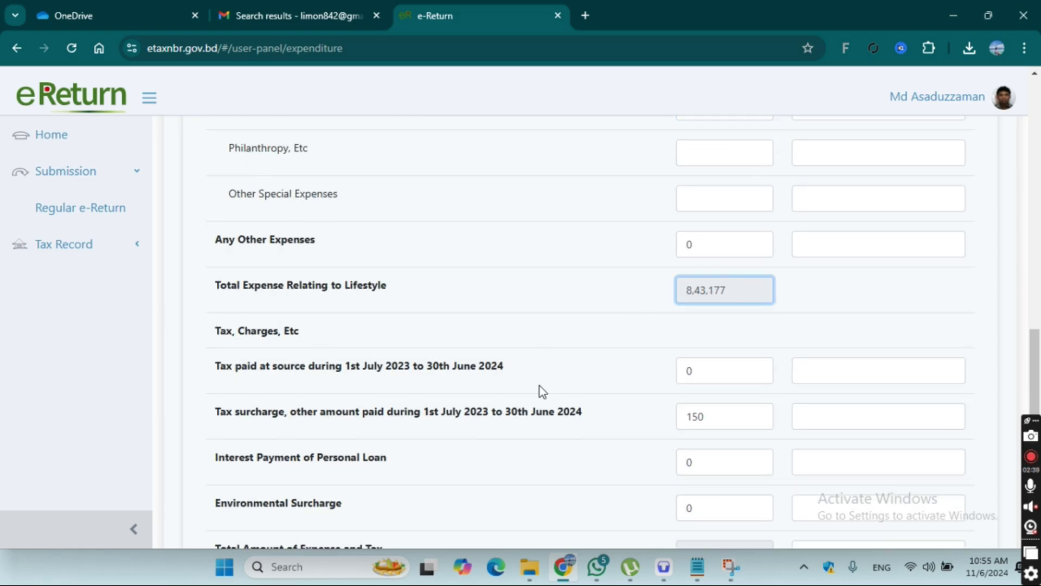
scroll(552, 356, "down", 2)
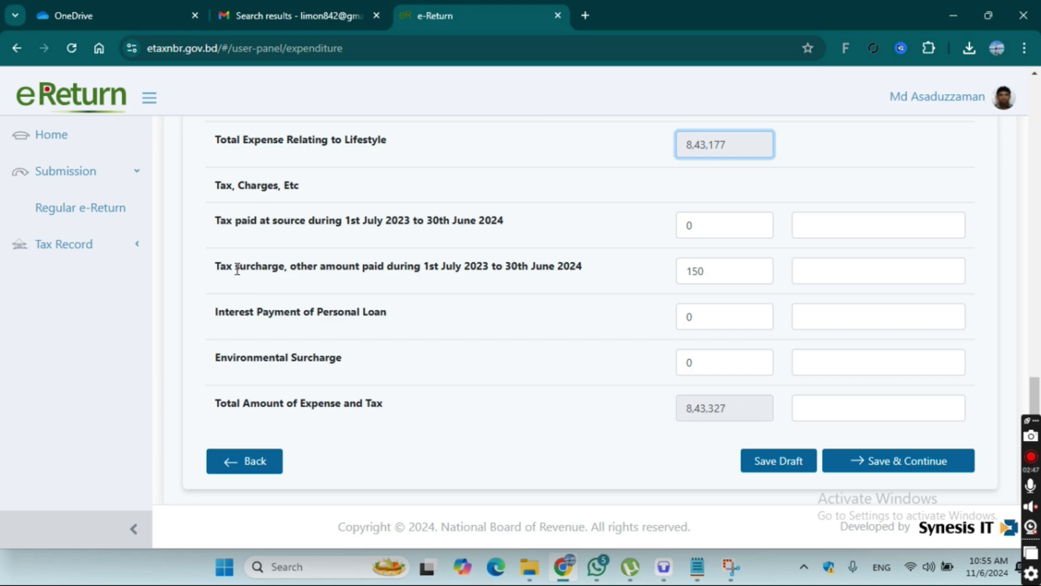
left_click_drag(219, 267, 292, 266)
left_click(701, 274)
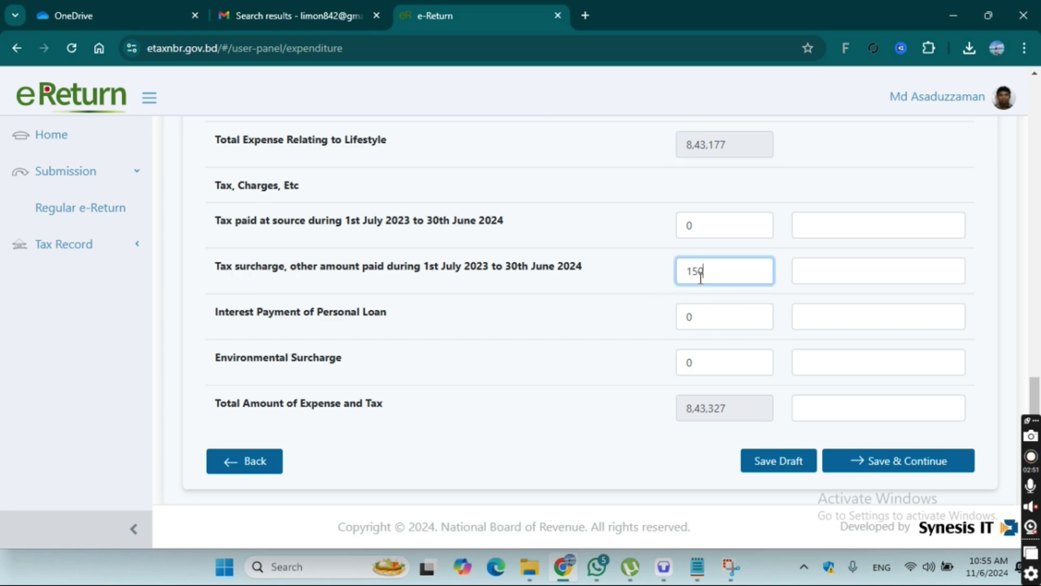
left_click_drag(700, 276, 682, 279)
left_click(730, 273)
Step: Check the Total Amount of Expense and Tax, then save the expenditure details and continue to the Assets & Liabilities section
left_click_drag(231, 404, 410, 408)
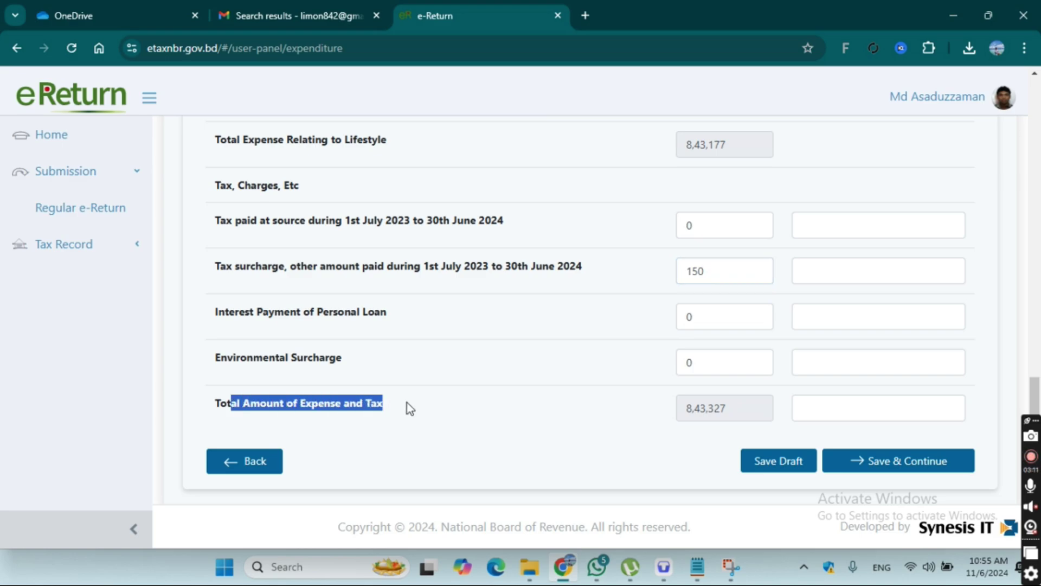
left_click(736, 402)
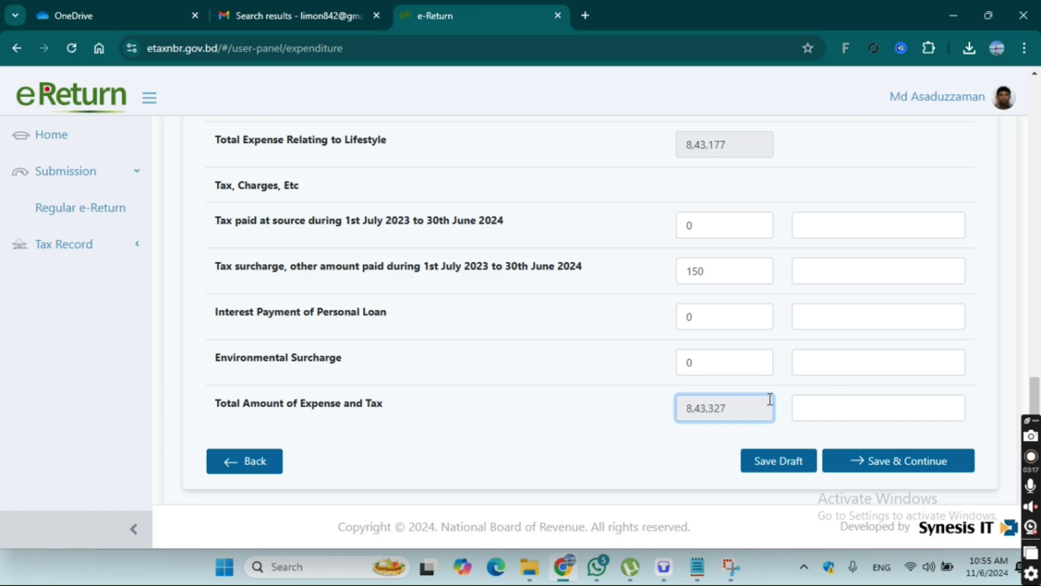
scroll(739, 400, "up", 5)
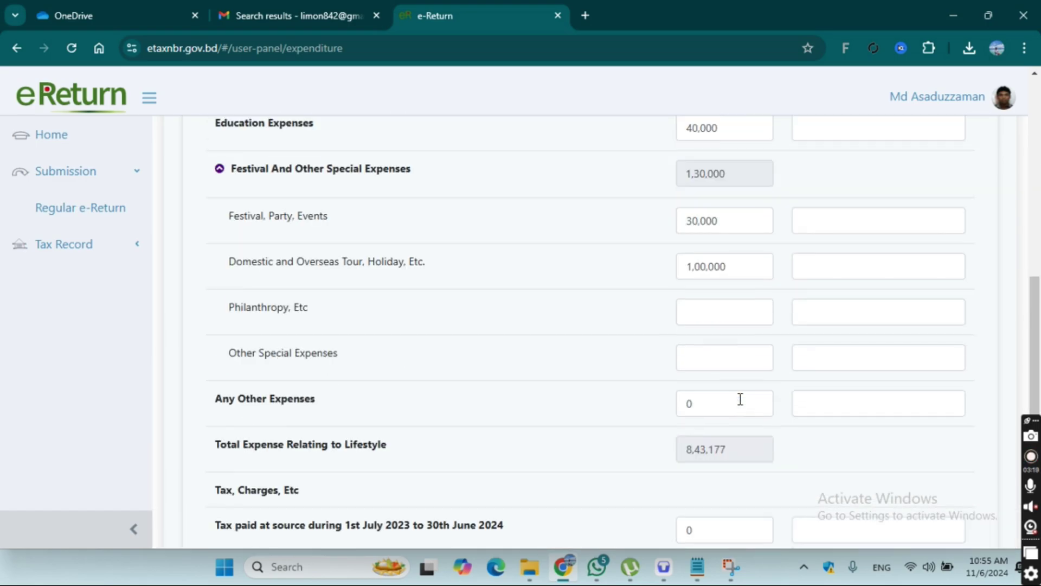
scroll(740, 399, "down", 5)
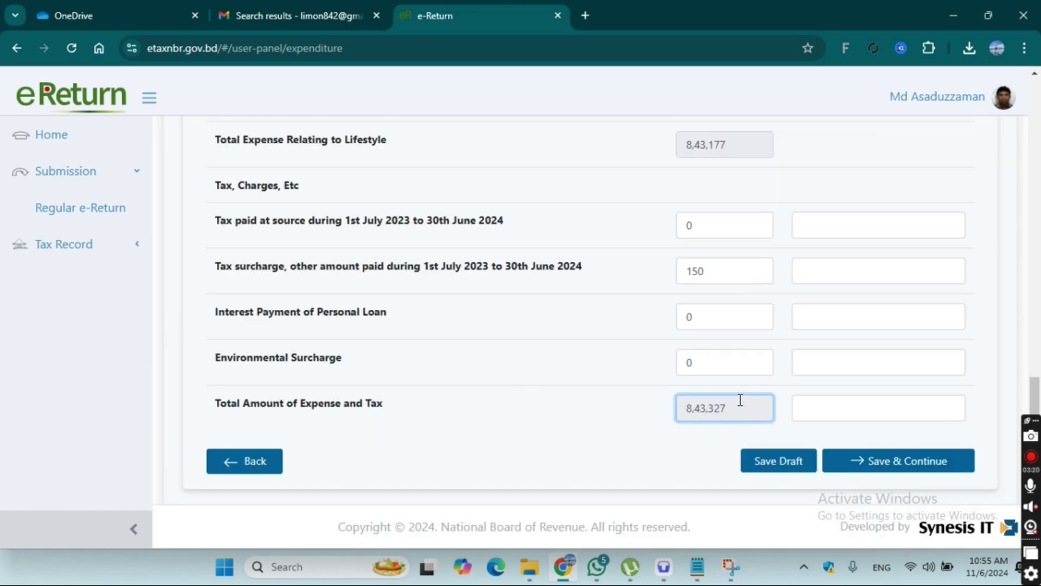
left_click(900, 464)
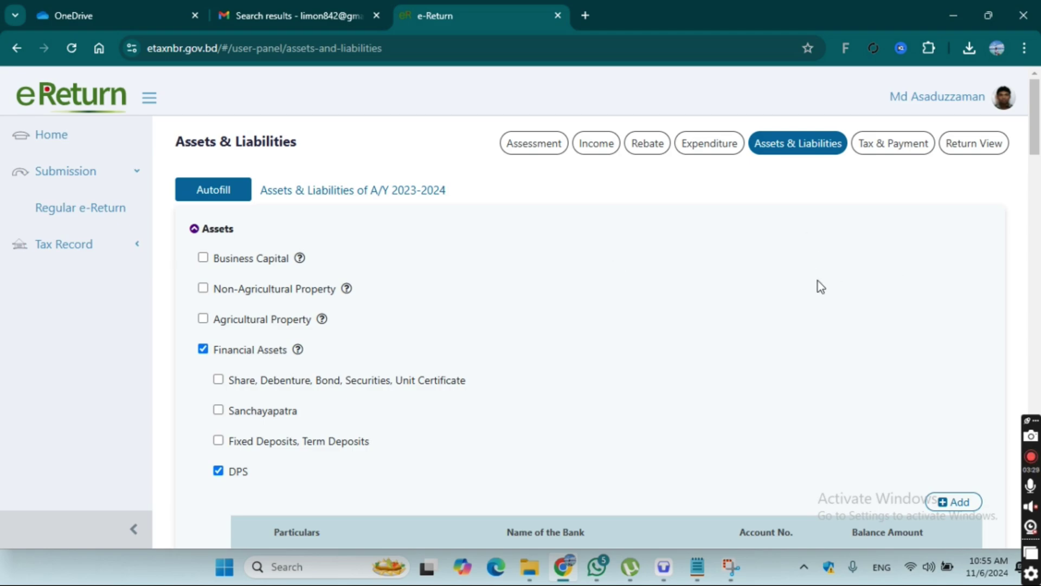
Step: Select the Share, Debenture, Bond, Securities, Unit Certificate category under Financial Assets to view its entry fields and deselect it again
scroll(818, 281, "down", 1)
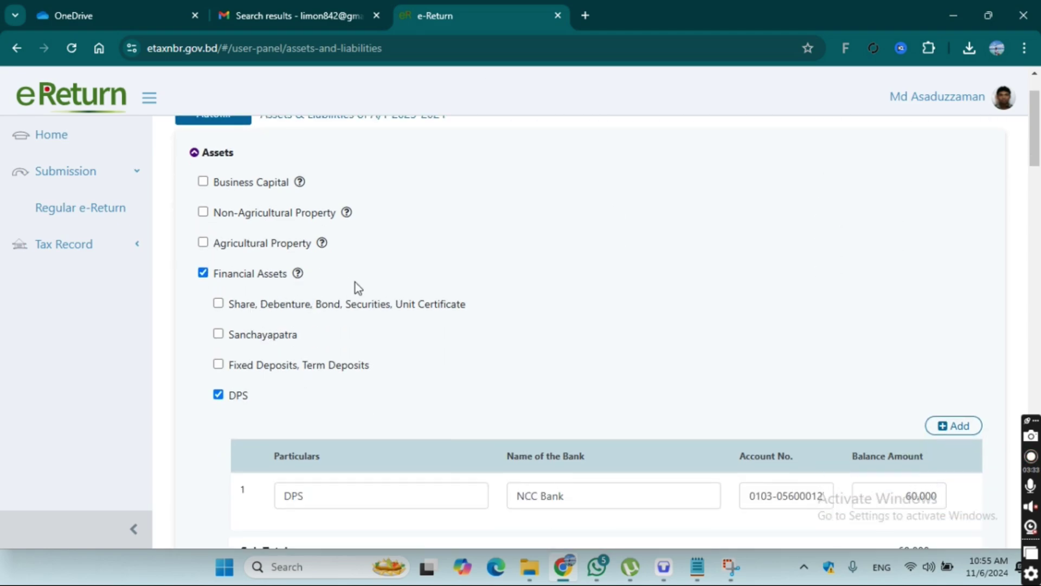
scroll(535, 255, "down", 1)
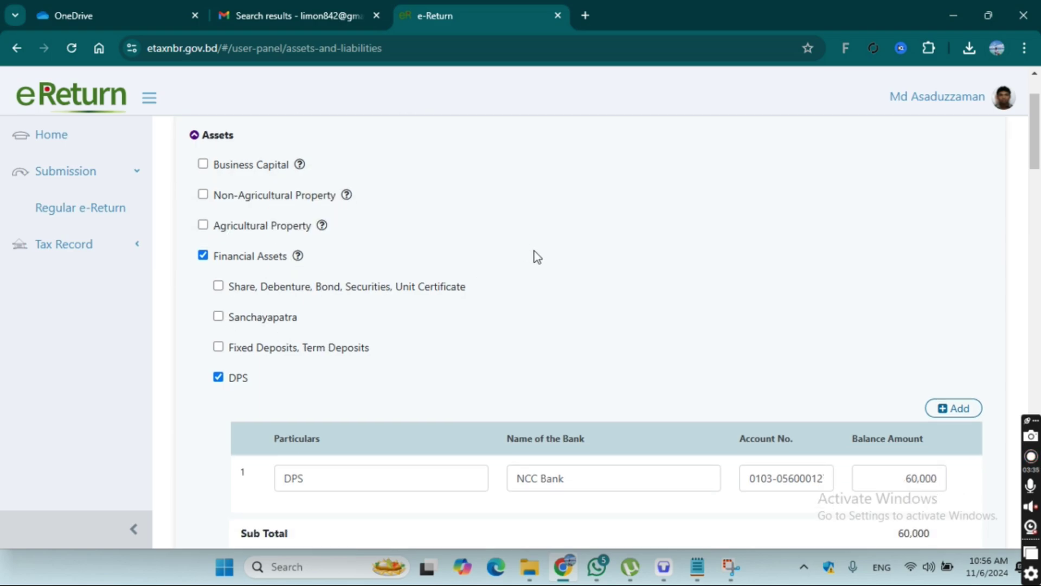
scroll(535, 255, "down", 1)
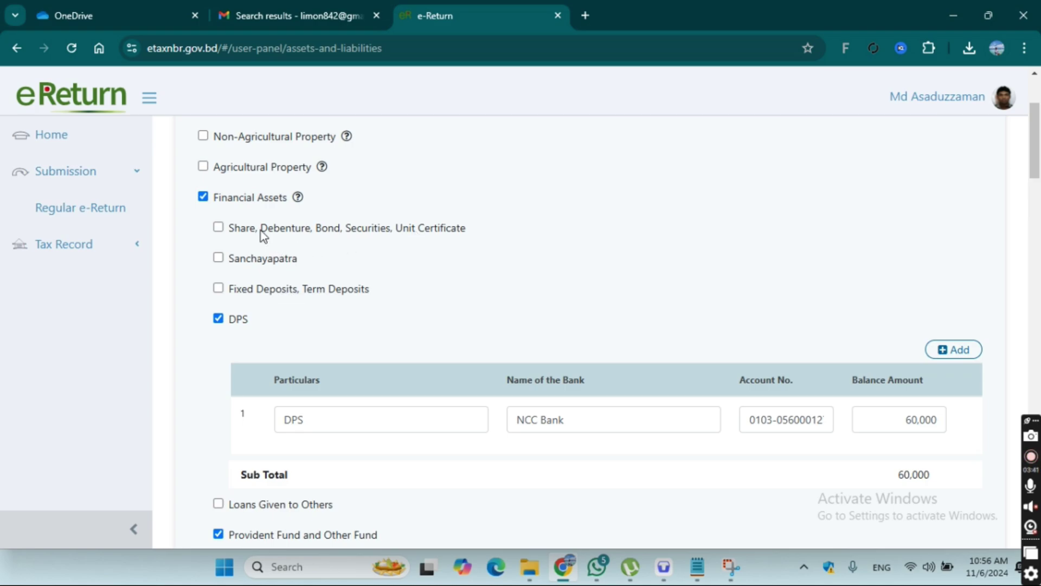
left_click(218, 228)
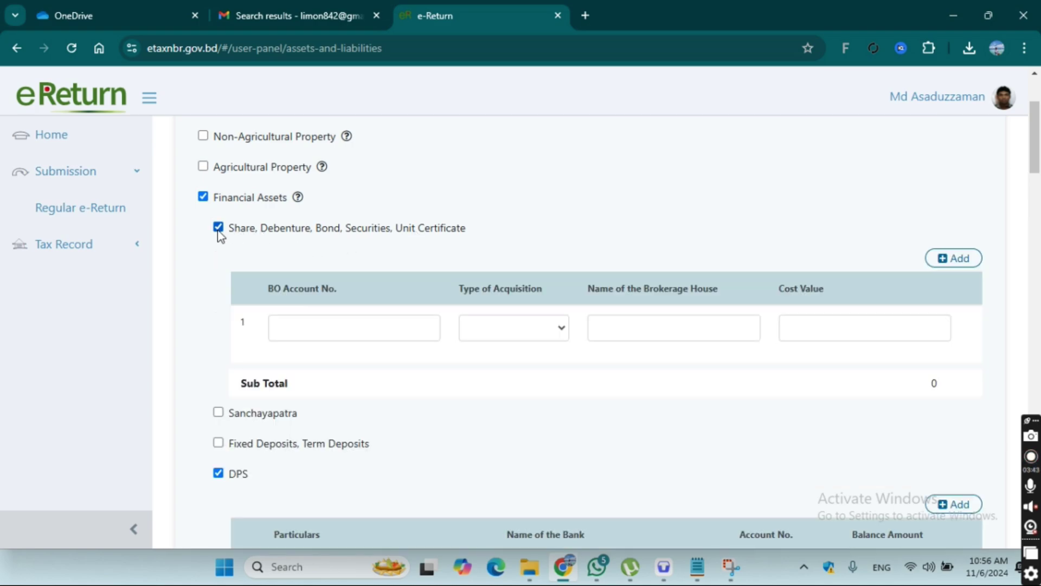
left_click(219, 229)
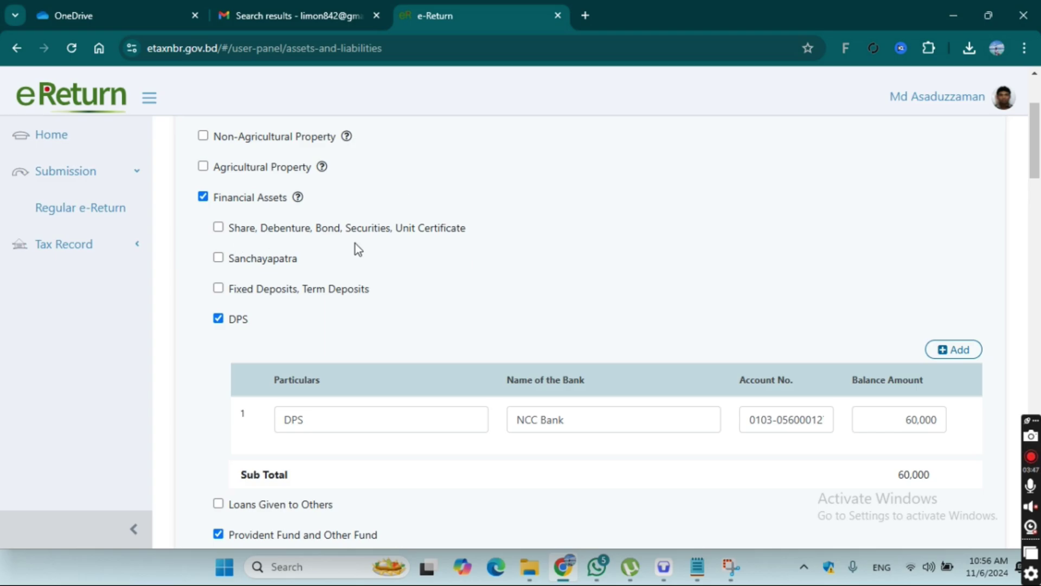
Step: Review the DPS entry under Financial Assets, including its bank name, account number and balance amount
scroll(691, 233, "up", 3)
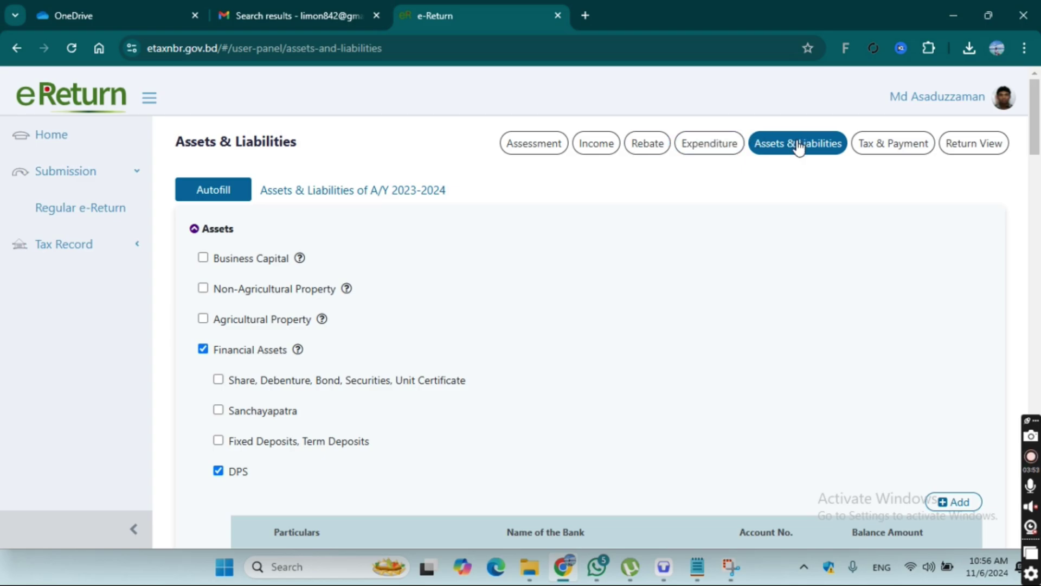
scroll(494, 358, "down", 3)
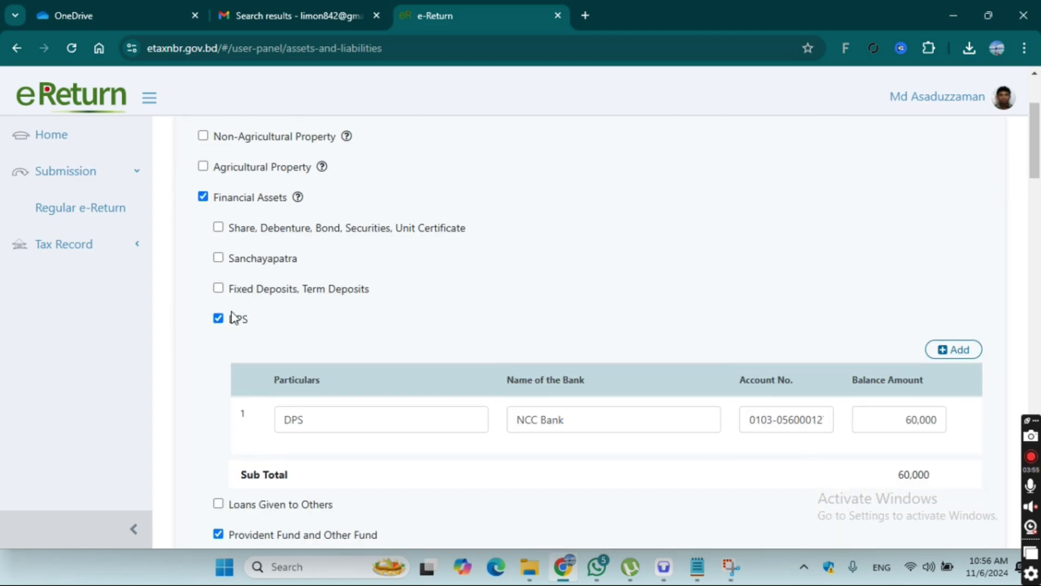
scroll(496, 300, "down", 2)
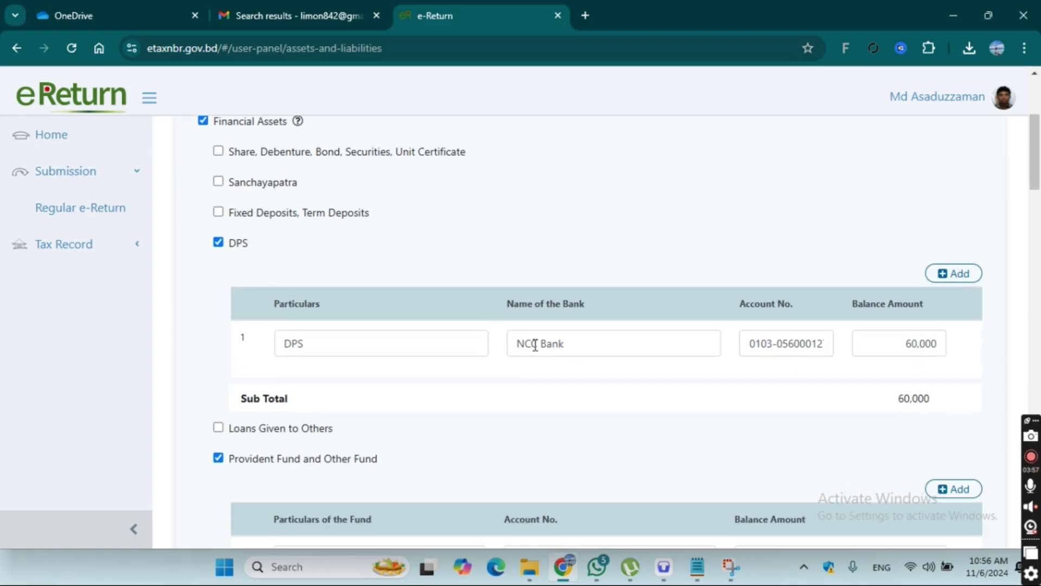
scroll(602, 333, "down", 2)
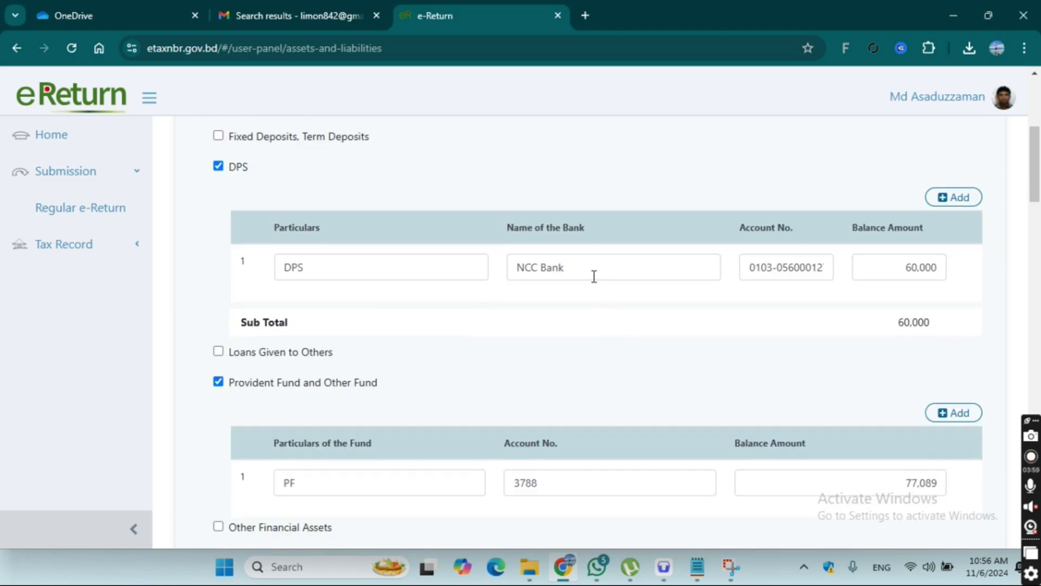
left_click(805, 271)
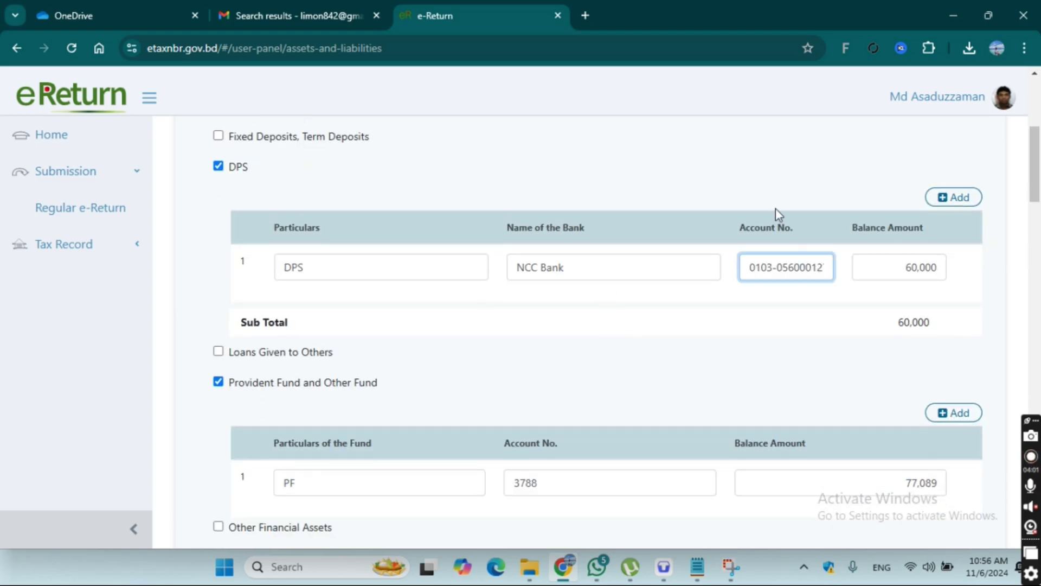
Step: Check the Provident Fund and Other Fund entry's account number and balance, and the Gold, Diamond, Gems and Other Items entry
scroll(613, 334, "down", 4)
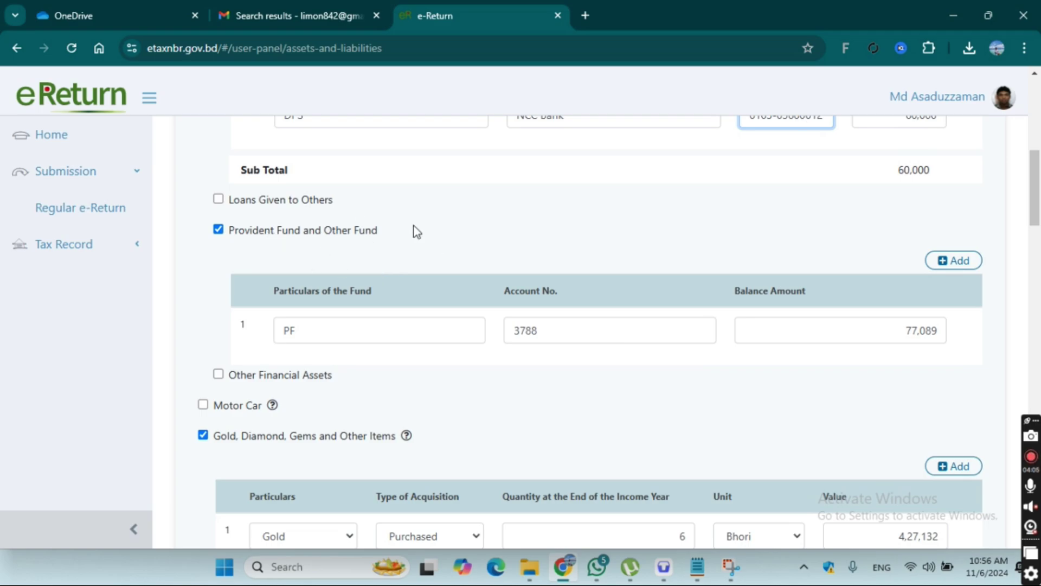
left_click_drag(571, 326, 482, 337)
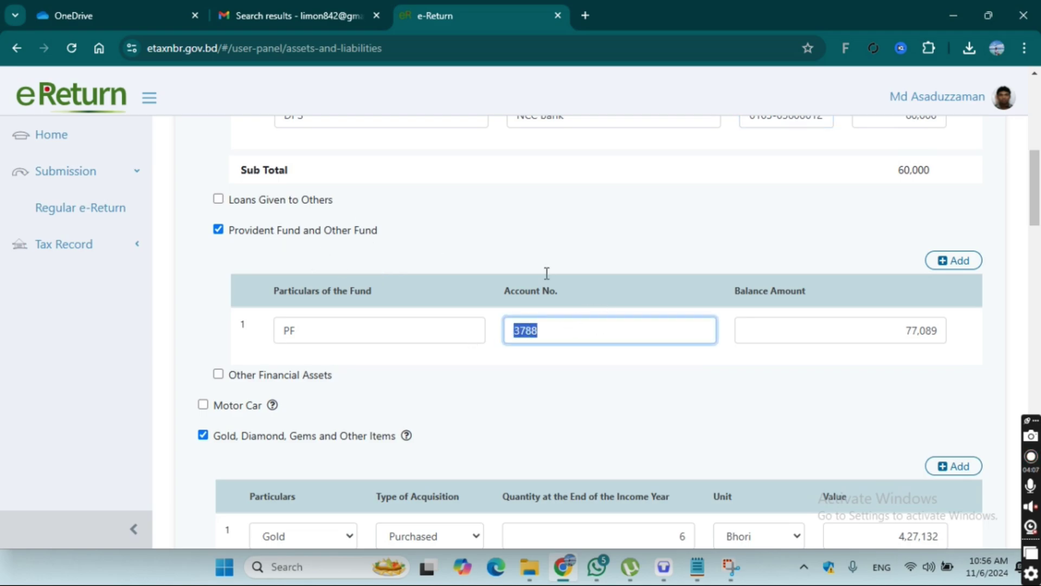
left_click(602, 264)
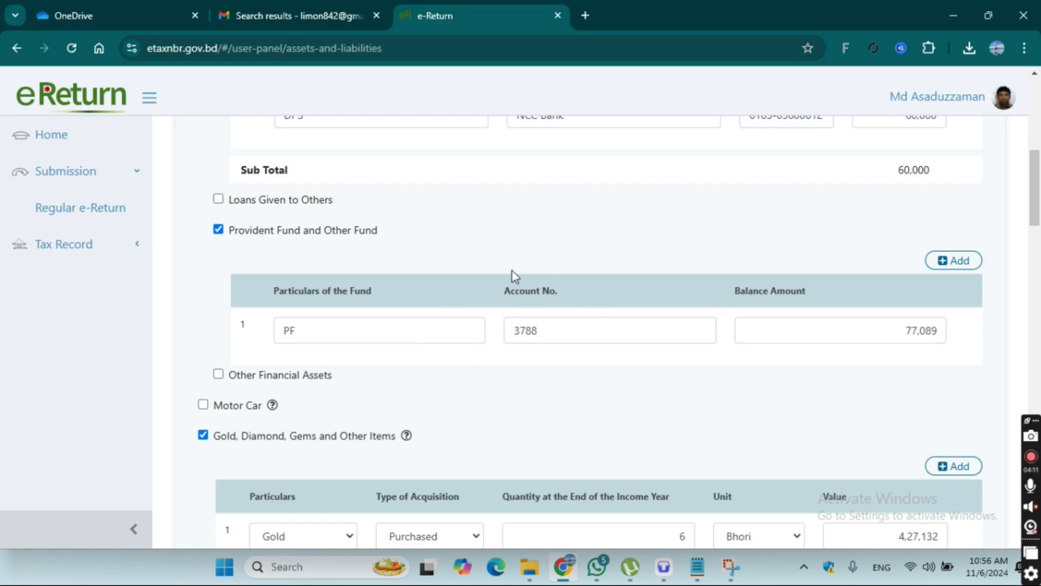
left_click(537, 330)
scroll(522, 329, "down", 3)
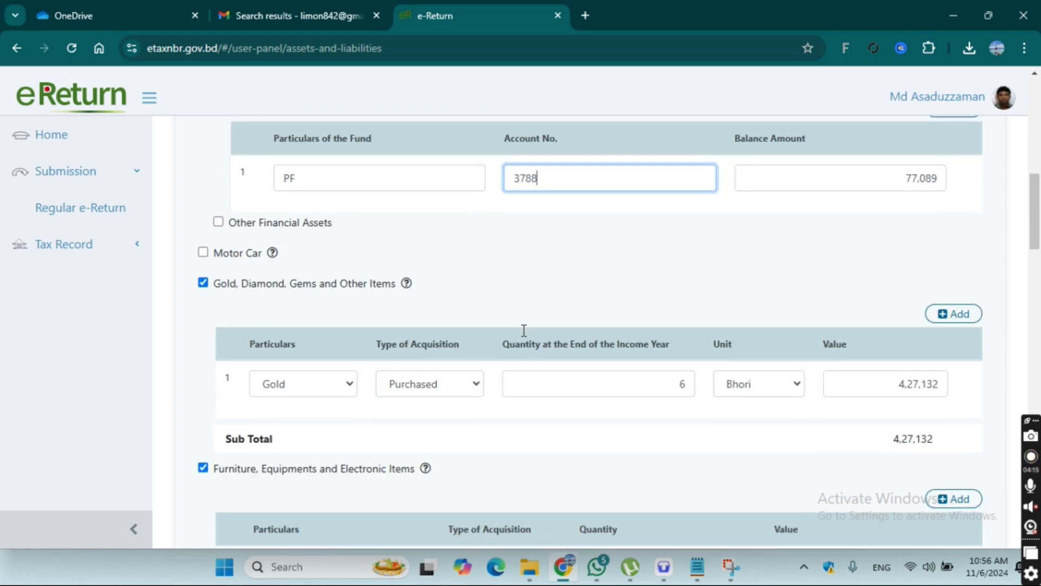
scroll(510, 271, "down", 2)
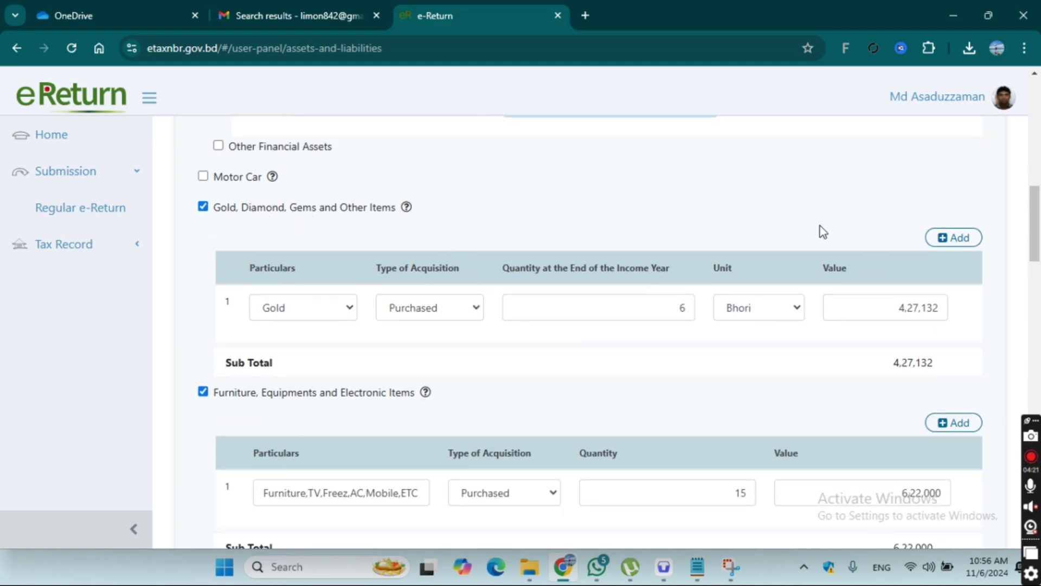
Step: Add a blank second row under Furniture, Equipments and Electronic Items and delete it again
scroll(655, 355, "down", 4)
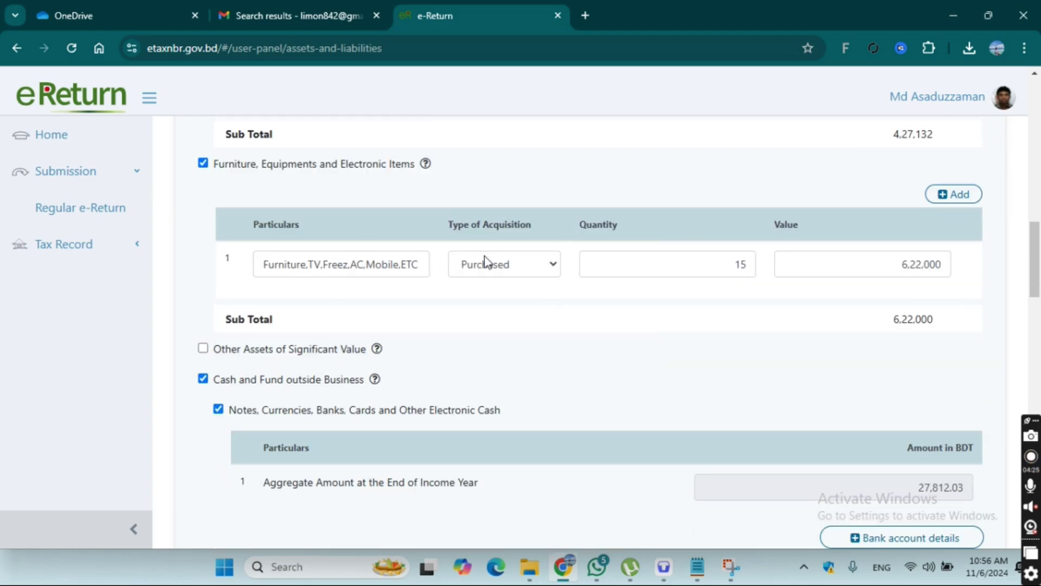
left_click(959, 203)
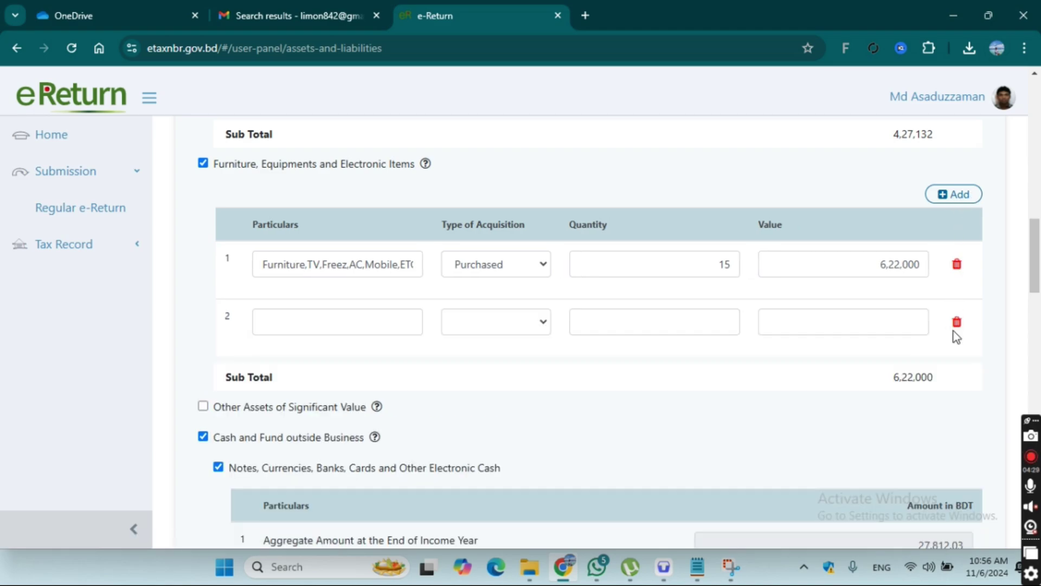
left_click(957, 322)
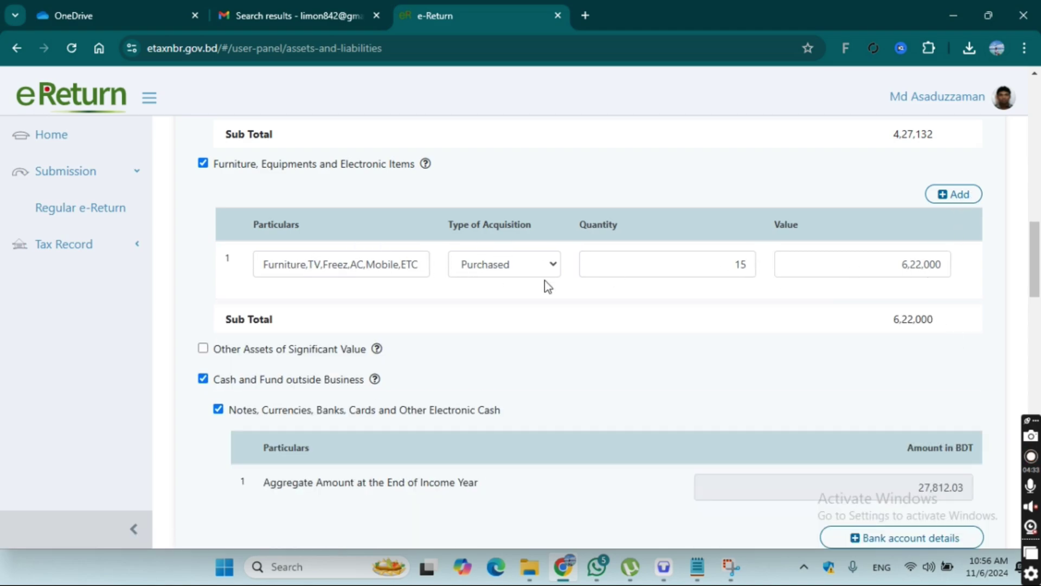
Step: Check the Aggregate Amount at the End of Income Year and the Cash in Hand amount under Cash and Fund outside Business
scroll(536, 252, "down", 3)
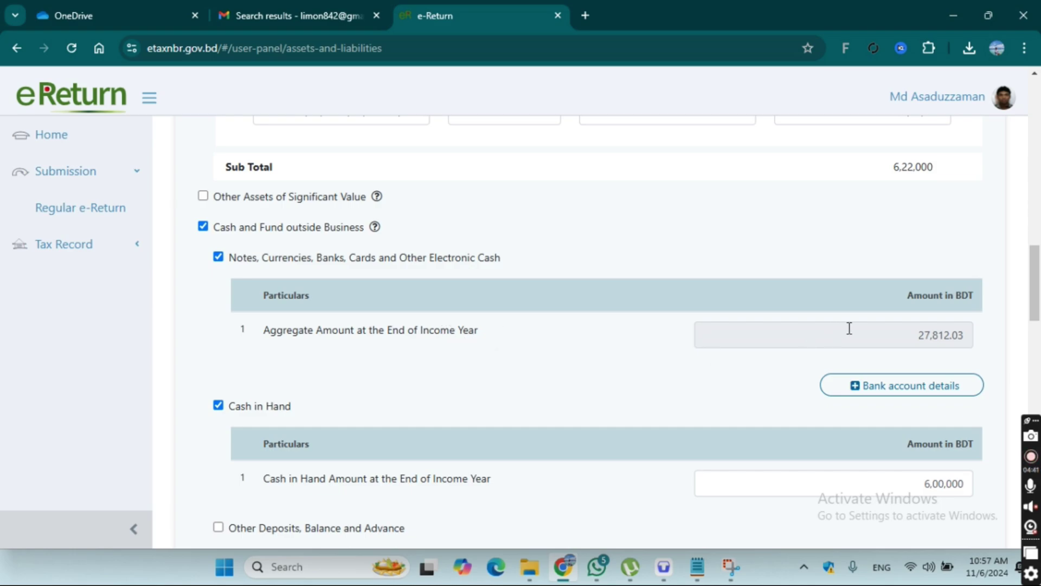
left_click_drag(898, 331, 965, 334)
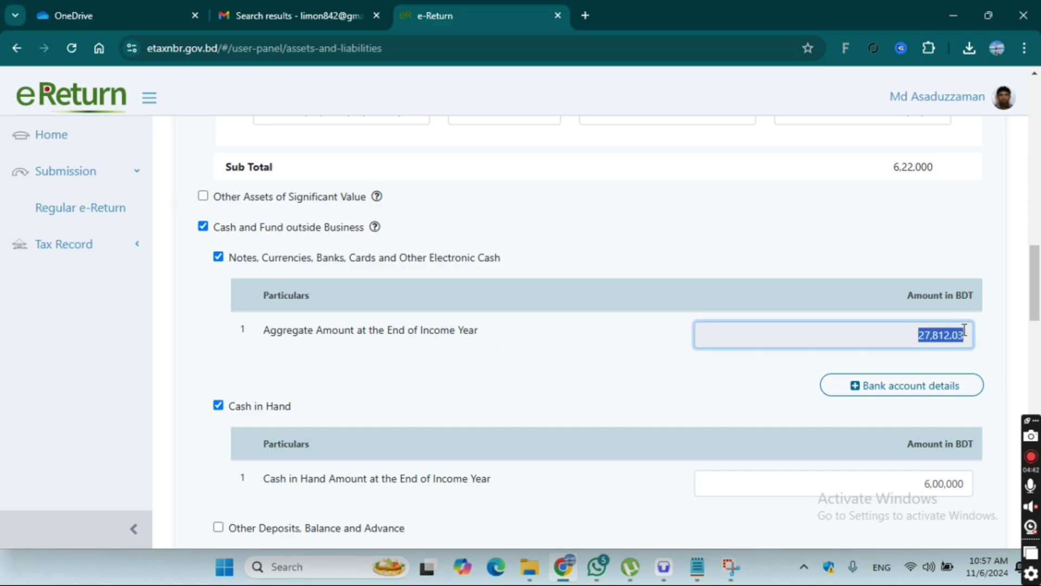
left_click(480, 353)
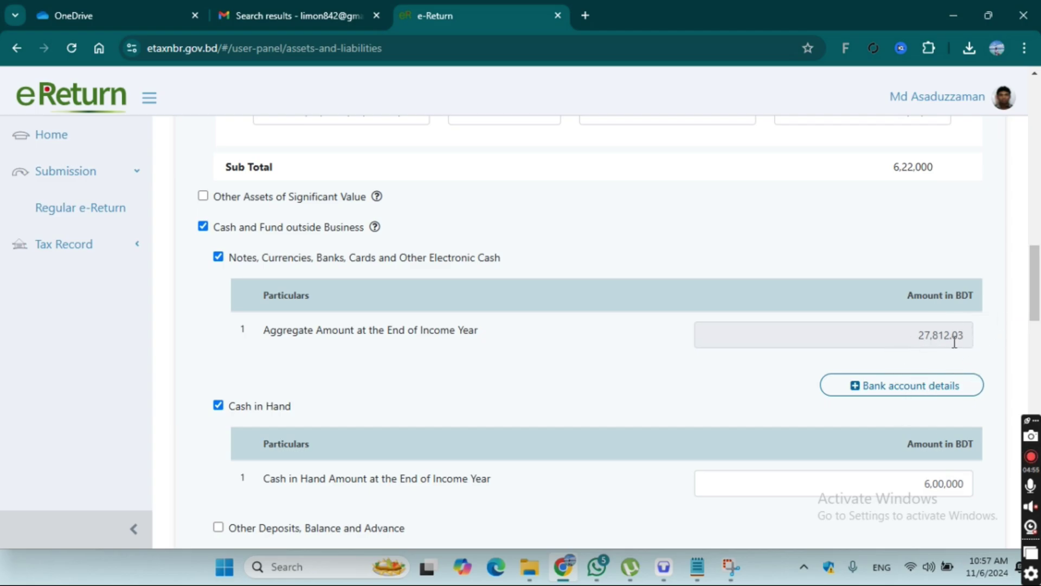
scroll(575, 347, "down", 4)
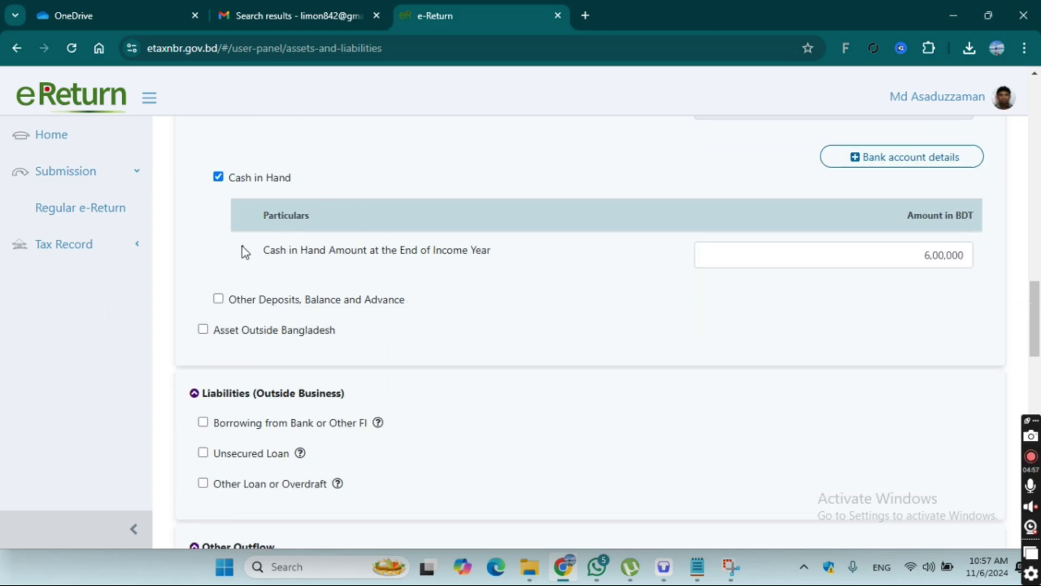
left_click(918, 253)
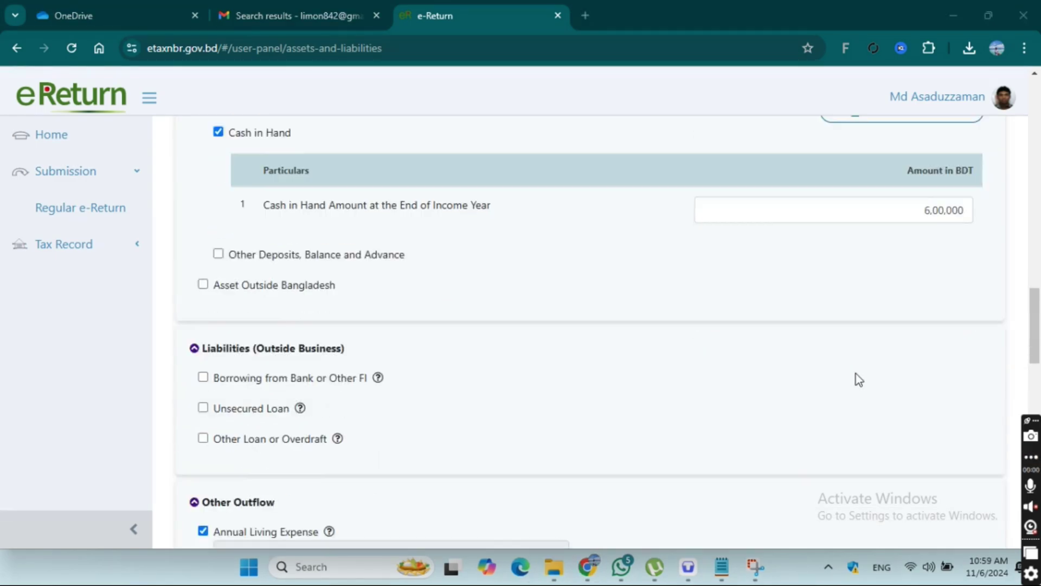
Step: Look over the Liabilities (Outside Business) categories, collapsing and re-expanding the section
scroll(859, 380, "down", 2)
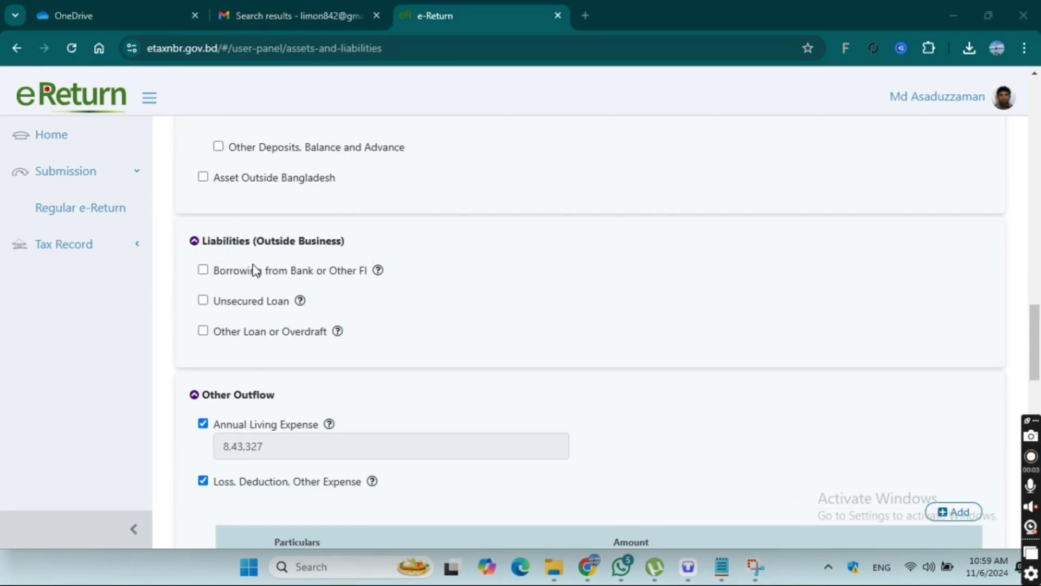
left_click(195, 249)
left_click(195, 249)
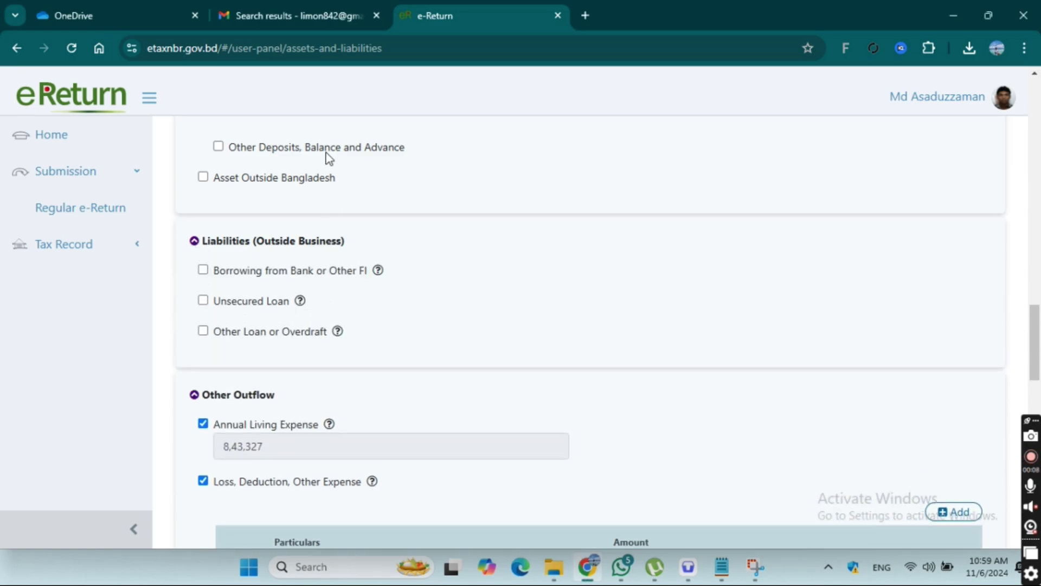
Step: Select Gift, Donation and Contribution under Other Outflow to view its receiver and amount fields, and deselect it again
scroll(548, 285, "down", 4)
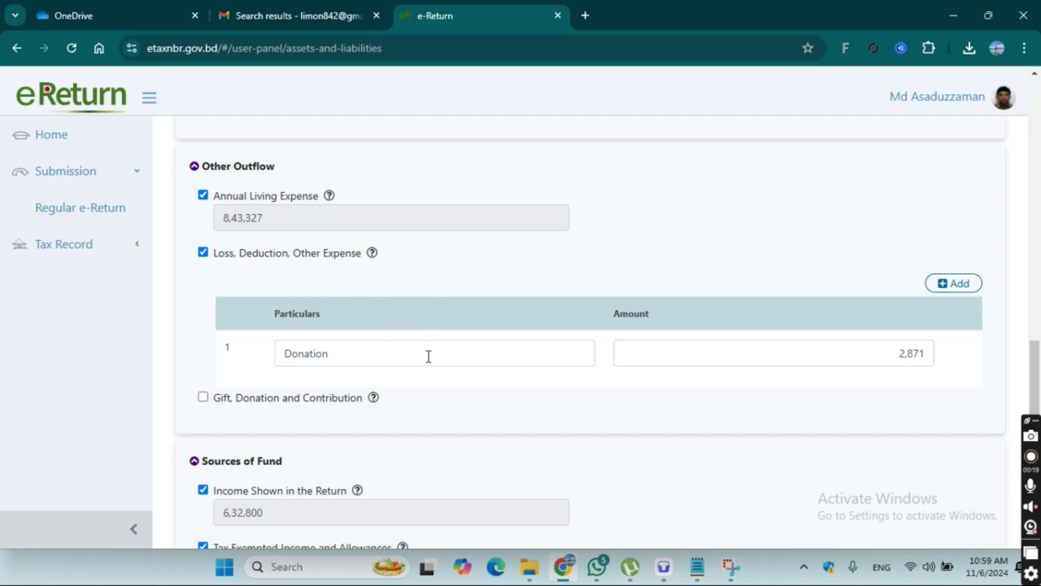
left_click(209, 397)
scroll(549, 441, "down", 3)
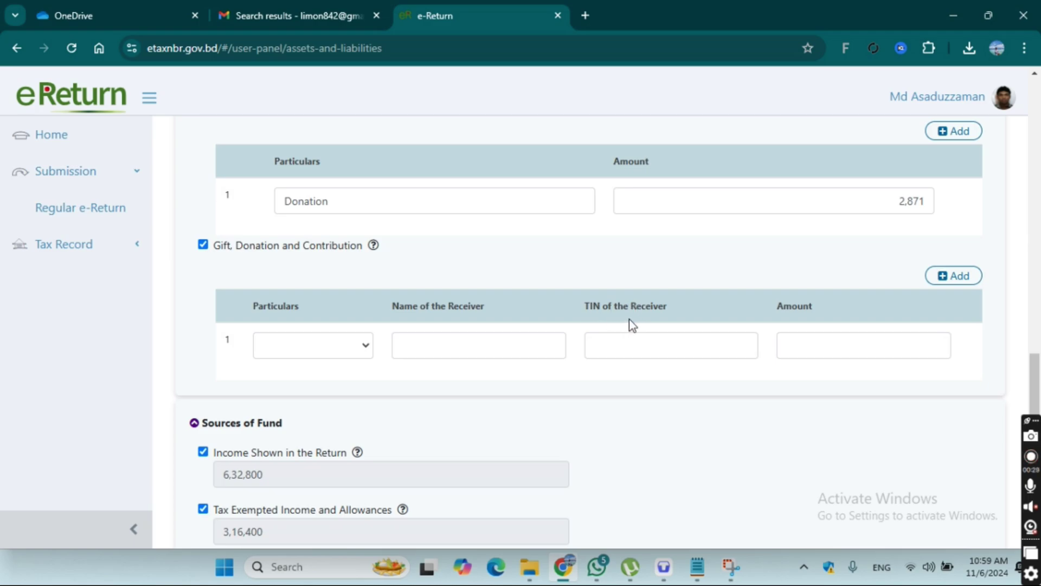
left_click(625, 356)
left_click(508, 355)
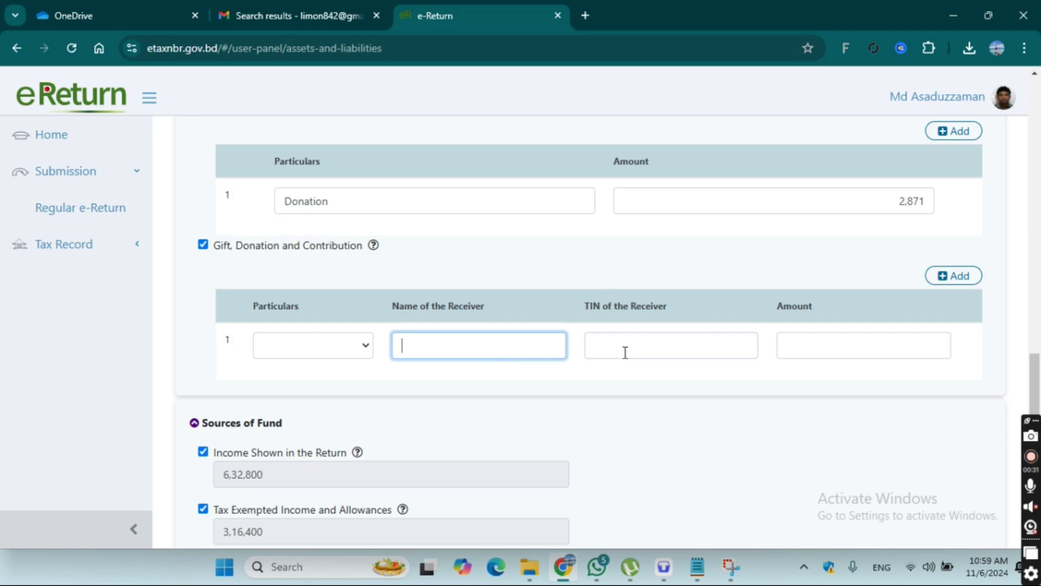
left_click(203, 244)
scroll(325, 260, "up", 3)
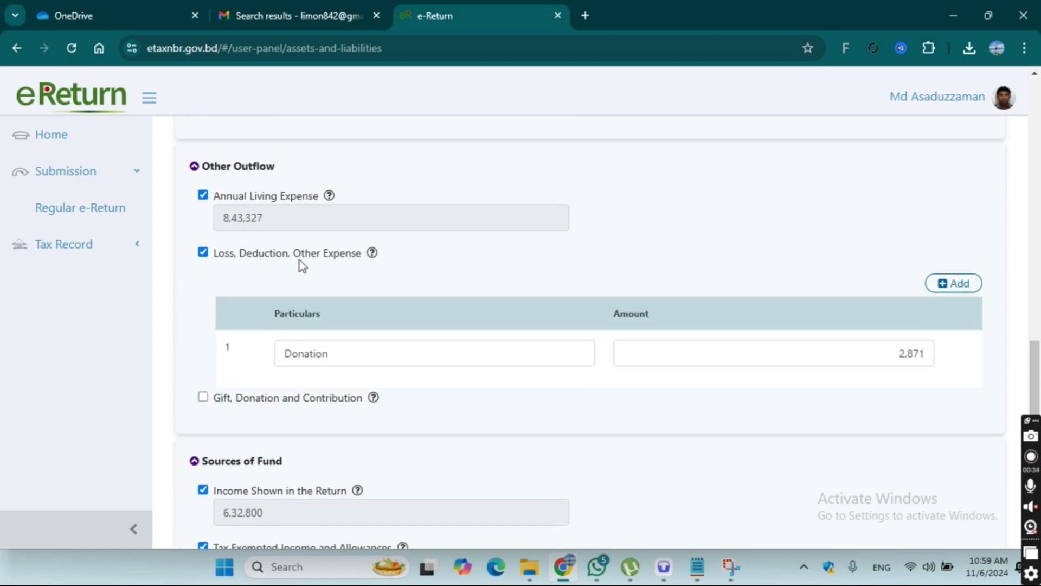
Step: Check the Donation entry under Loss, Deduction, Other Expense and the two income amounts under Sources of Fund
left_click(353, 356)
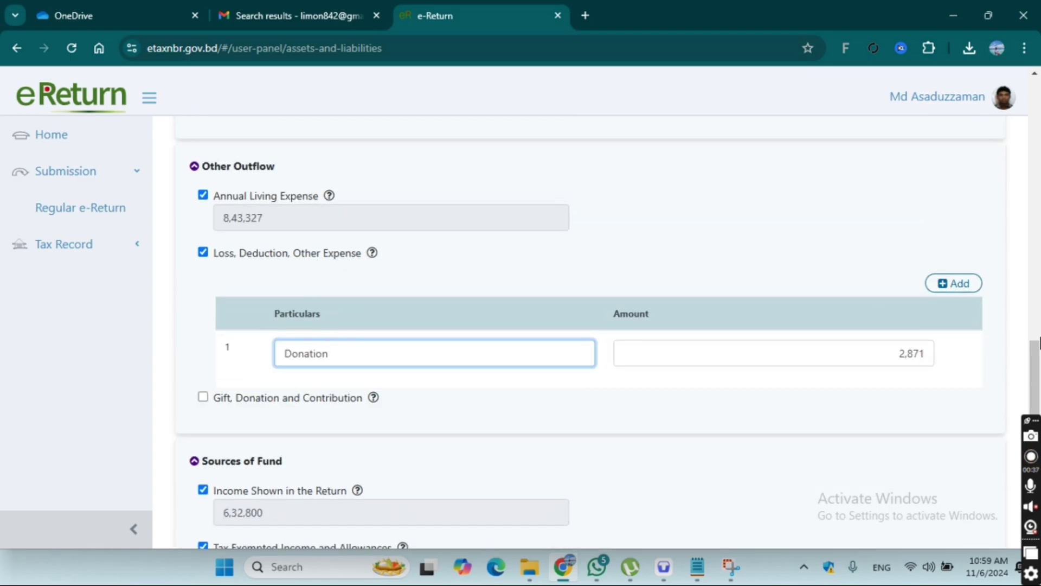
scroll(532, 320, "down", 3)
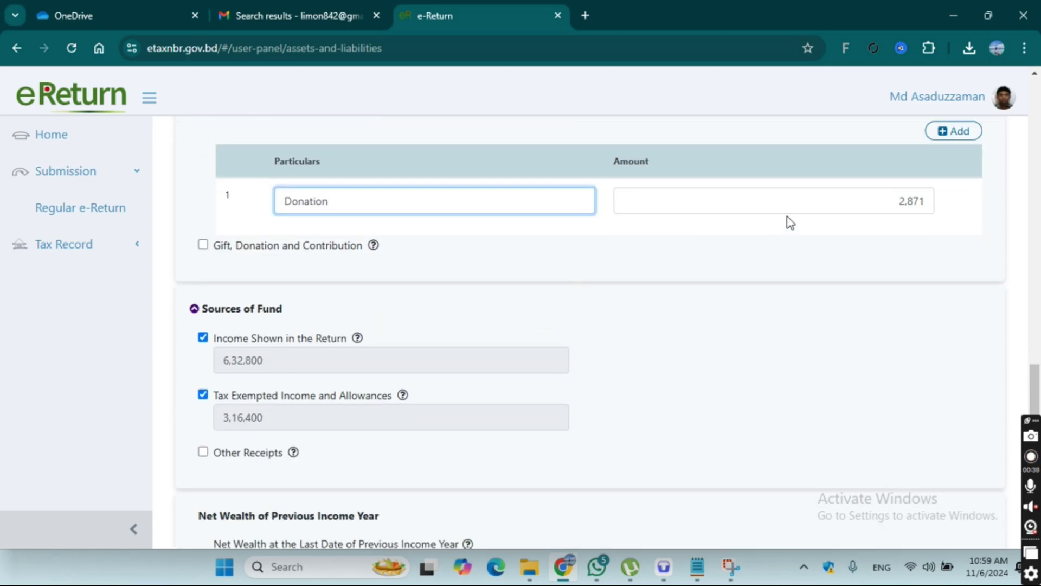
scroll(819, 233, "down", 4)
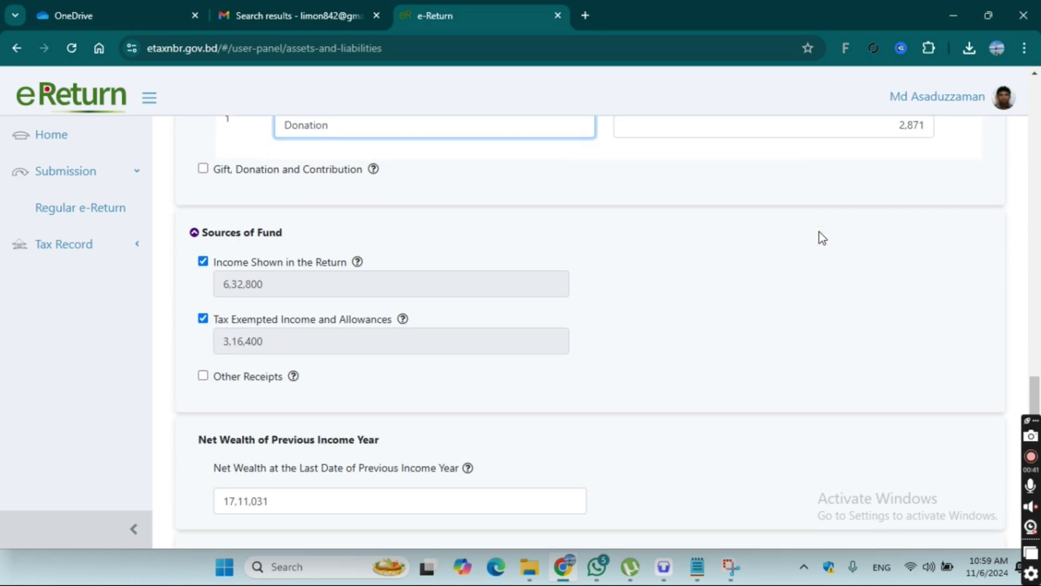
scroll(820, 236, "up", 1)
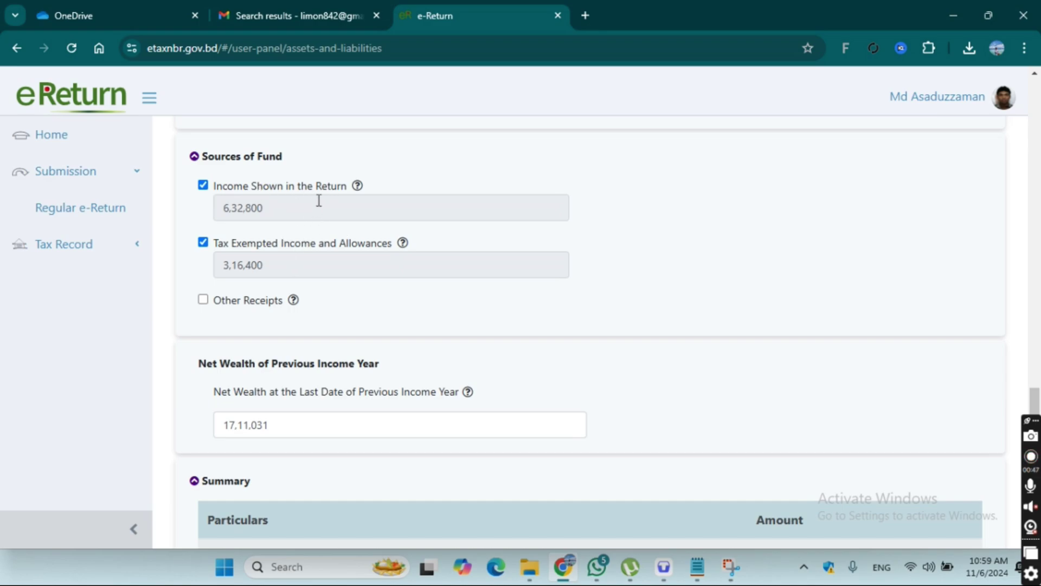
left_click(281, 208)
left_click(317, 268)
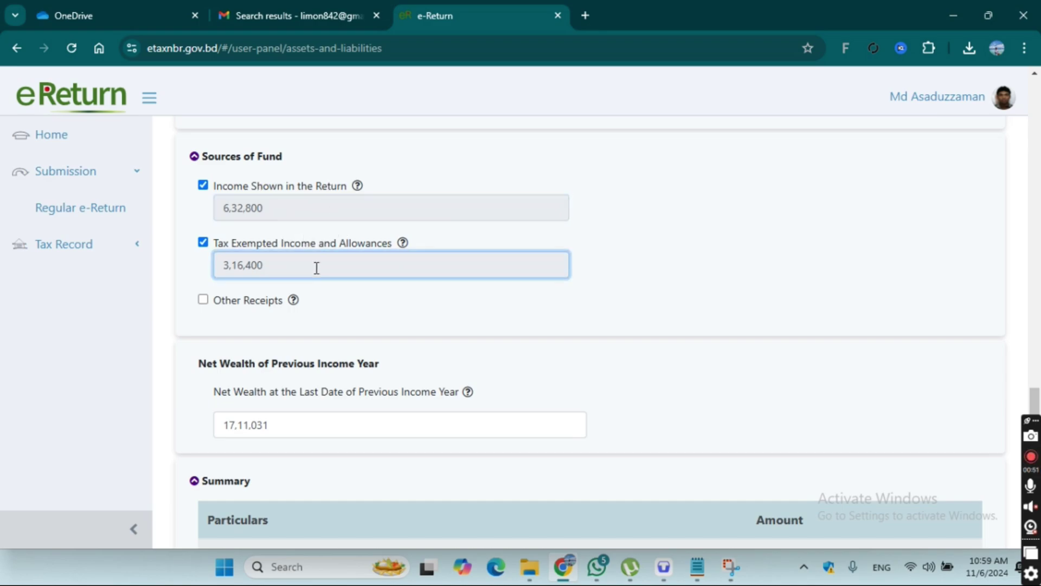
left_click_drag(272, 266, 207, 269)
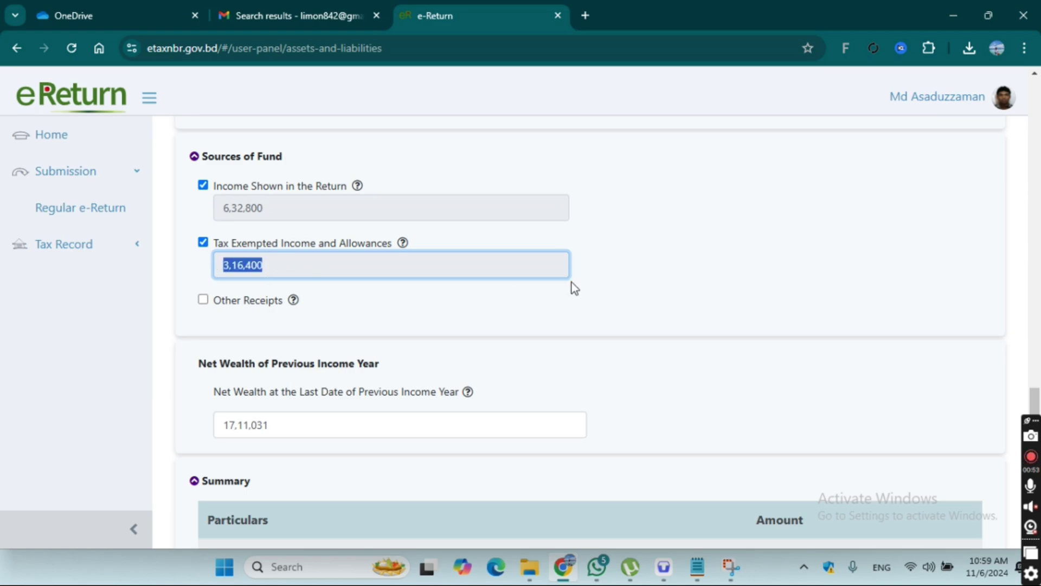
left_click(645, 272)
Step: Examine the Net Wealth at the Last Date of Previous Income Year, and compare it with the Gross Wealth in the Summary
scroll(647, 274, "down", 4)
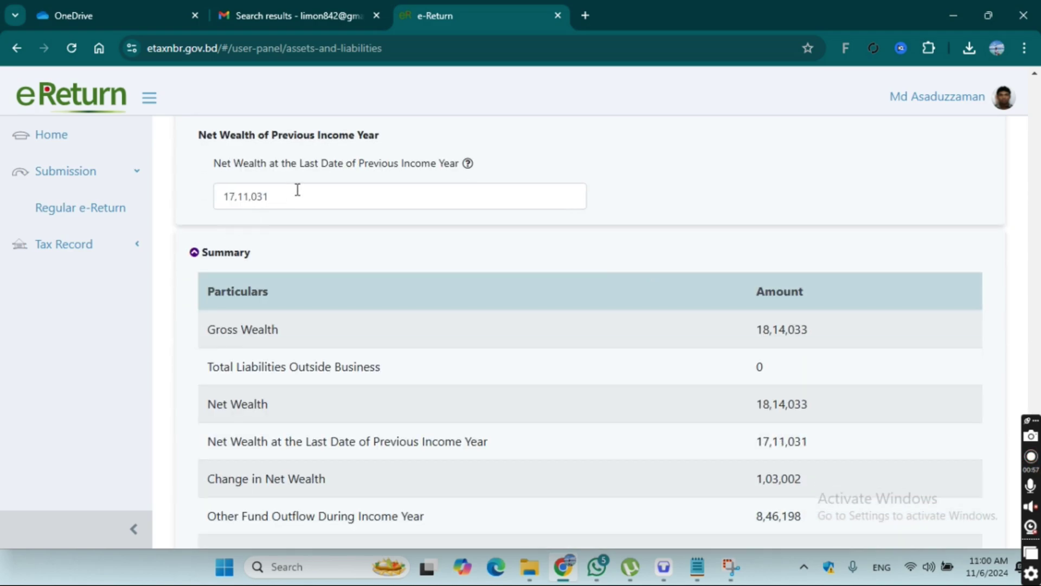
left_click_drag(287, 196, 200, 200)
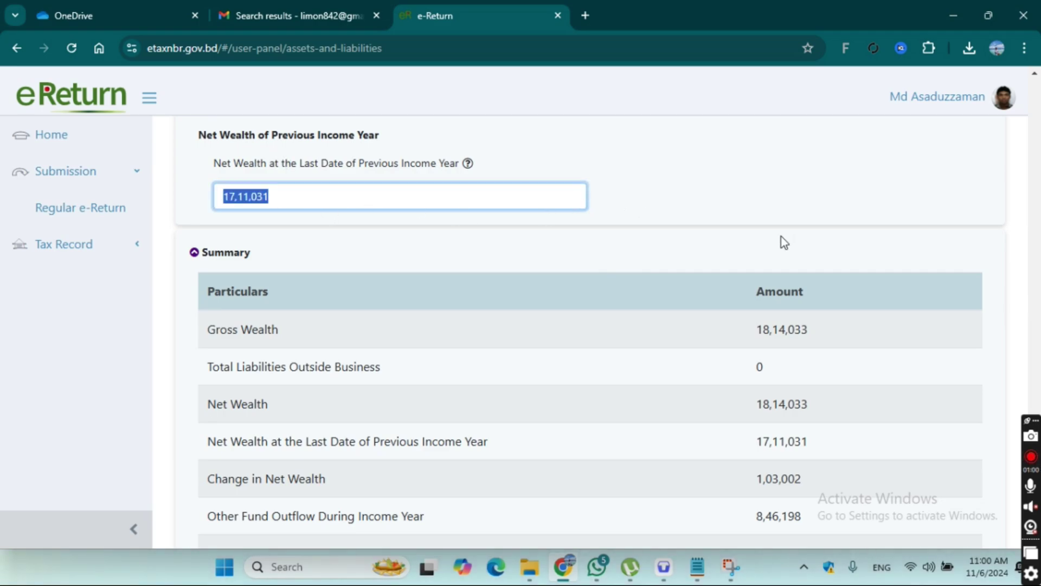
scroll(782, 236, "down", 1)
scroll(760, 379, "down", 1)
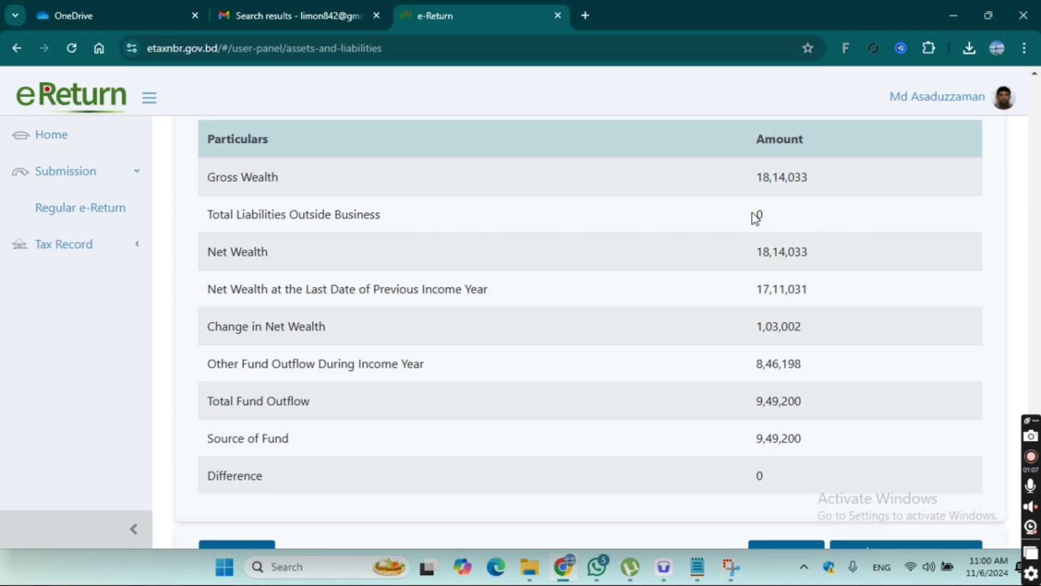
left_click_drag(757, 177, 808, 177)
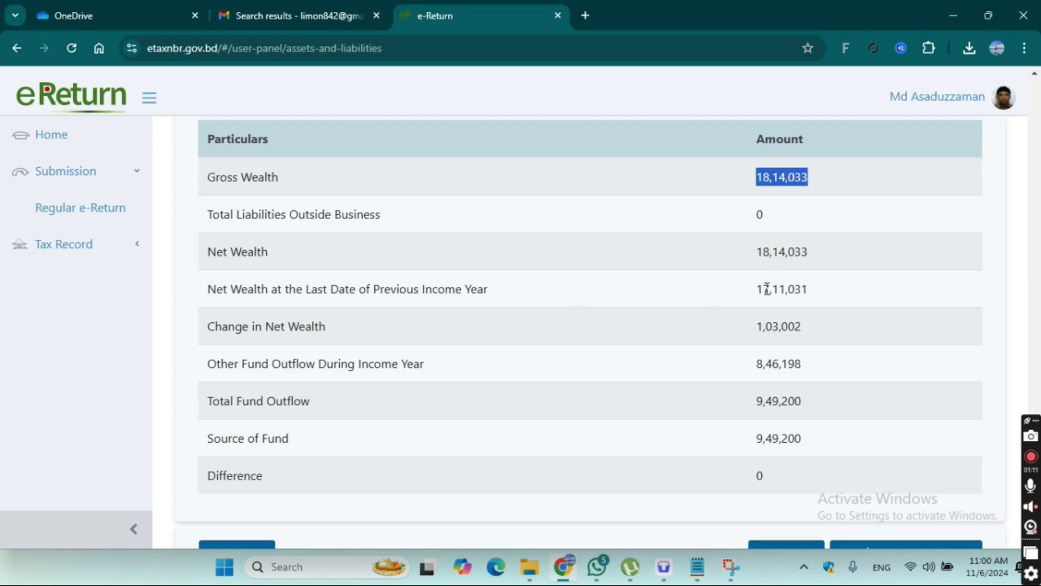
left_click_drag(758, 289, 791, 289)
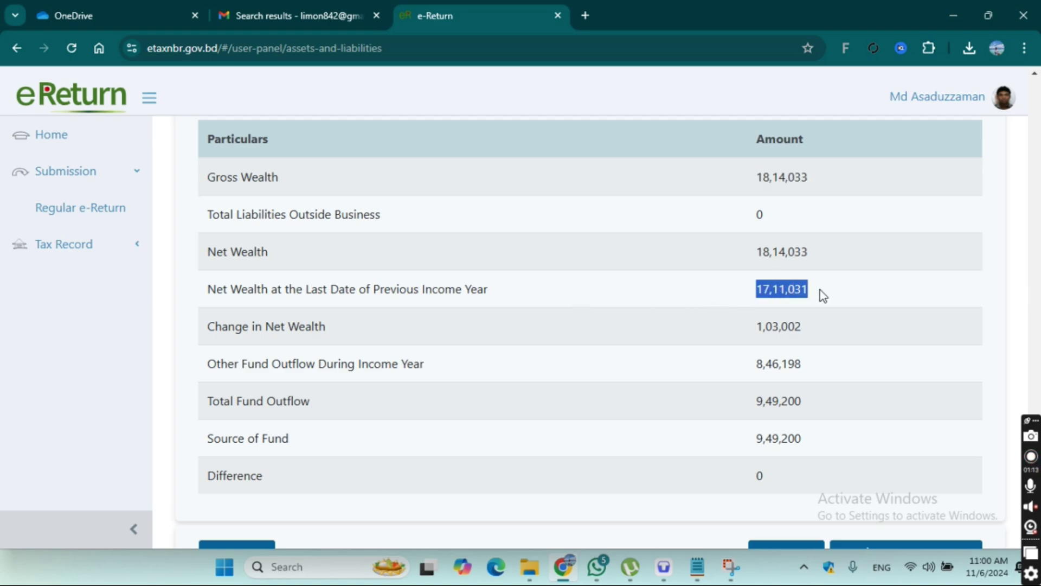
Step: Examine the Gross Wealth, Change in Net Wealth and Other Fund Outflow During Income Year amounts in the Summary
left_click_drag(758, 176, 827, 181)
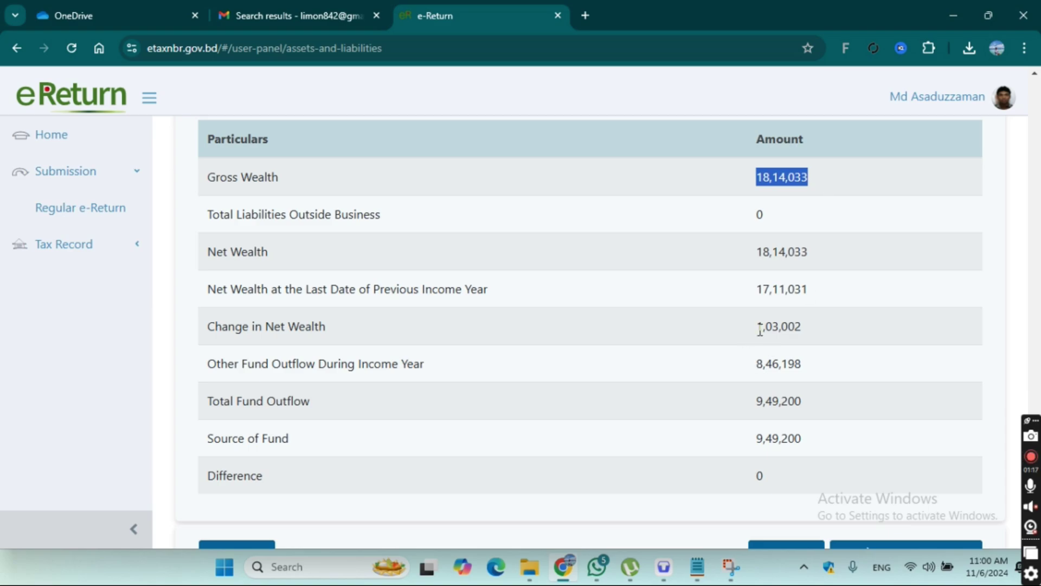
left_click_drag(757, 328, 818, 329)
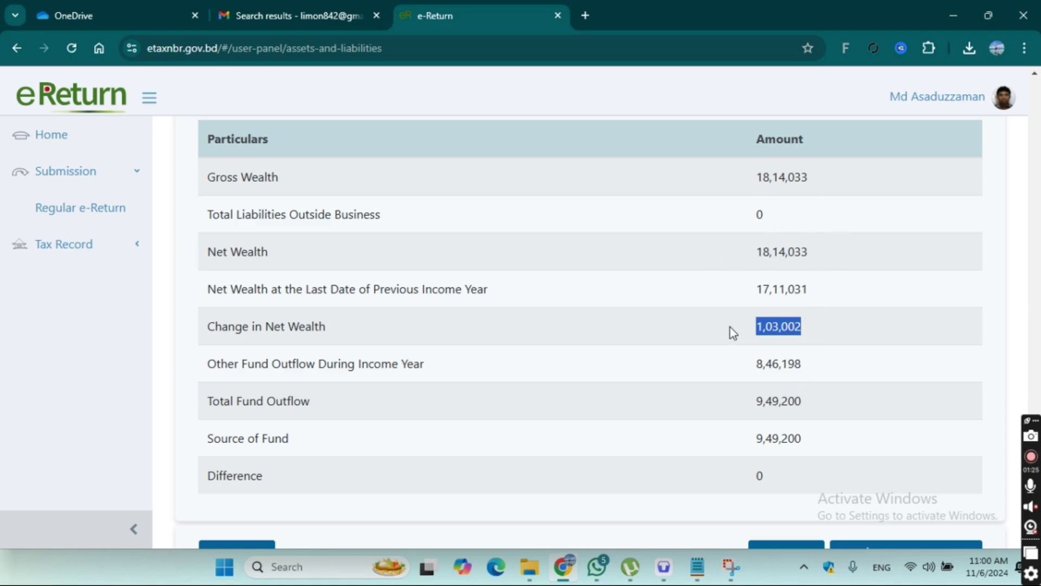
left_click(831, 328)
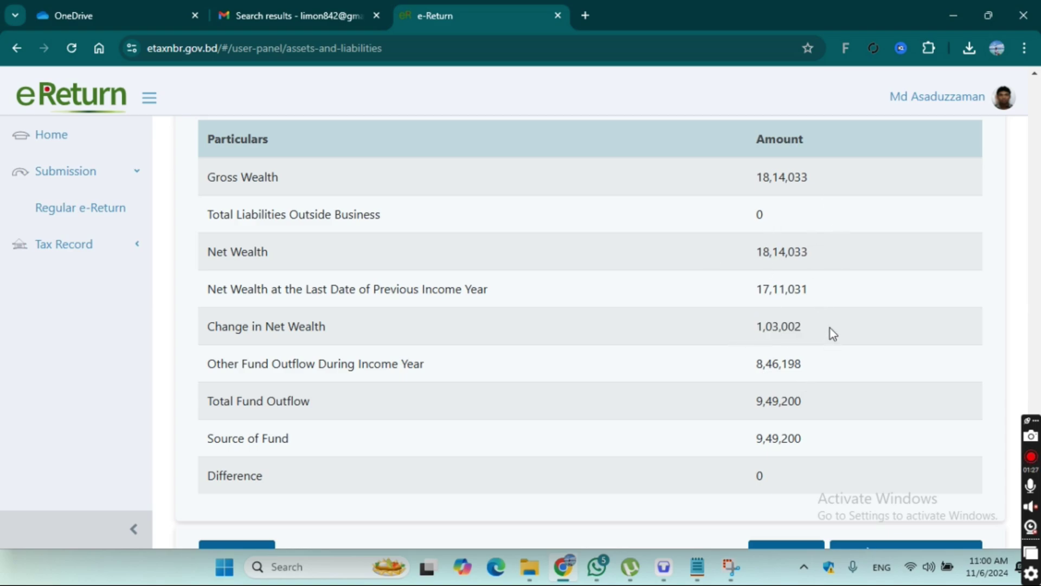
scroll(824, 323, "down", 1)
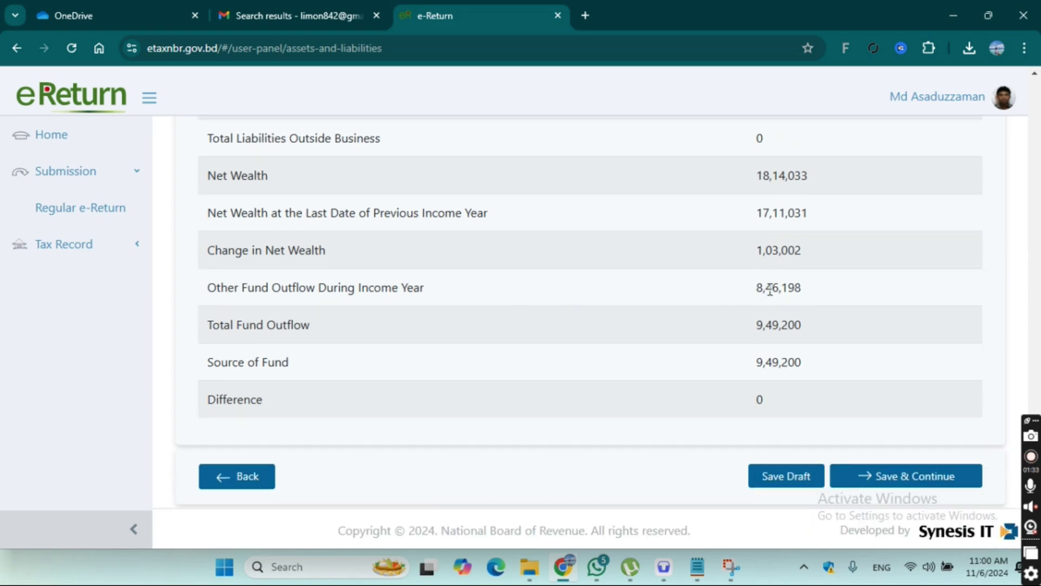
left_click_drag(757, 288, 820, 291)
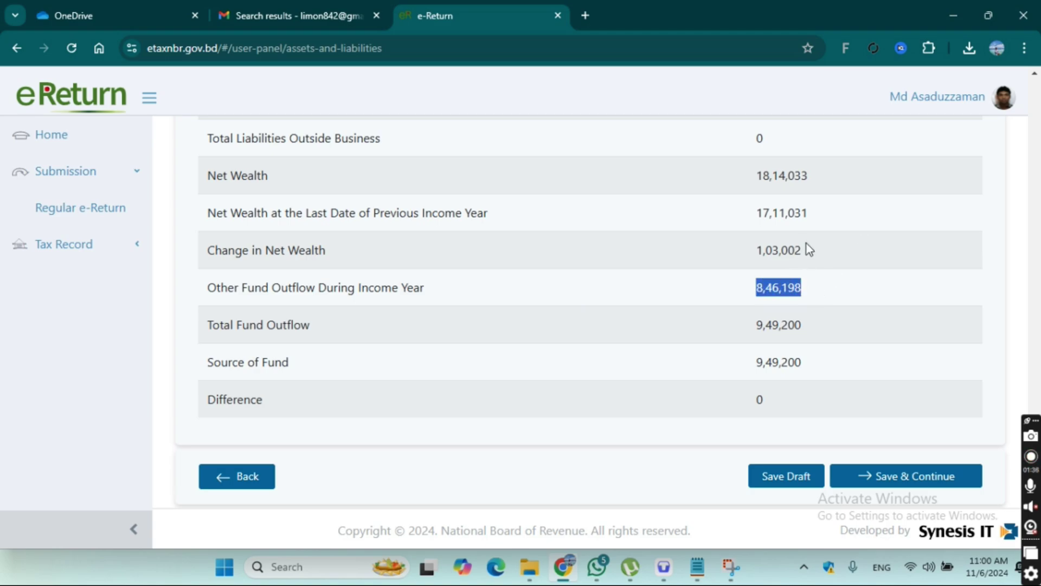
left_click(808, 287)
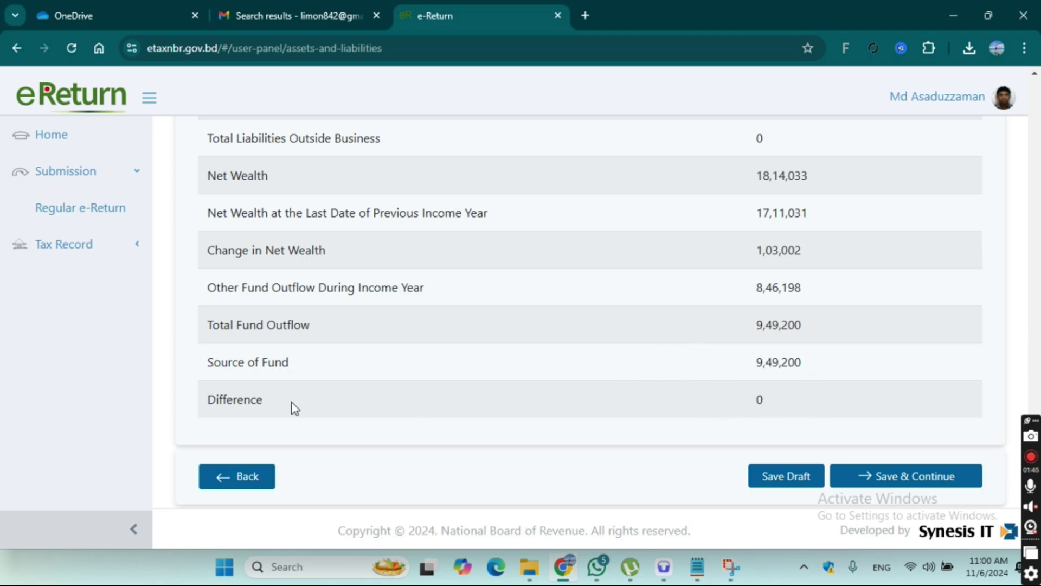
Step: Compare Source of Fund with Total Fund Outflow and check the Difference in the Summary against the Donation and Sources of Fund entries
left_click_drag(216, 399, 344, 404)
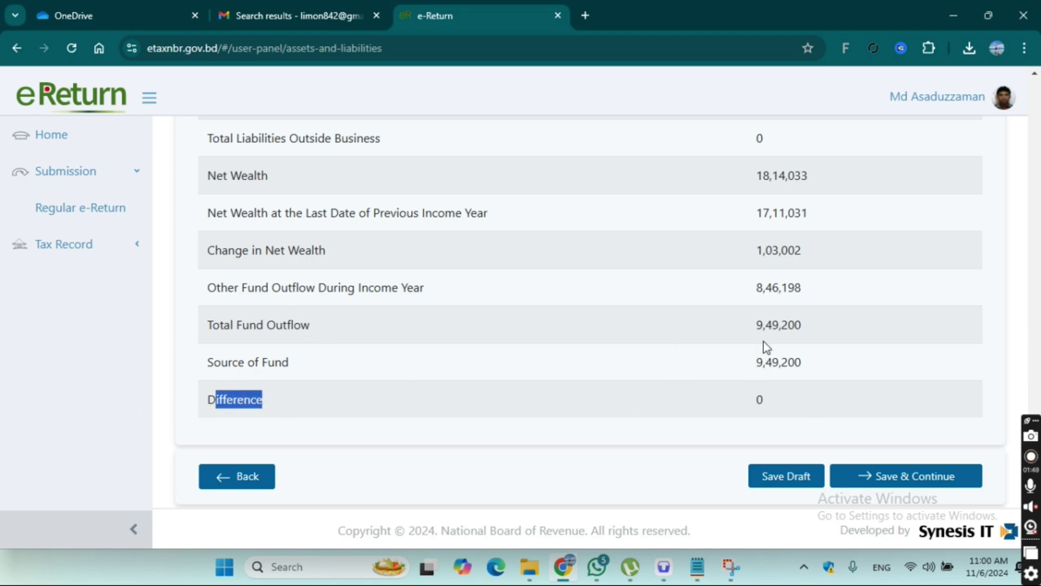
left_click_drag(763, 362, 824, 368)
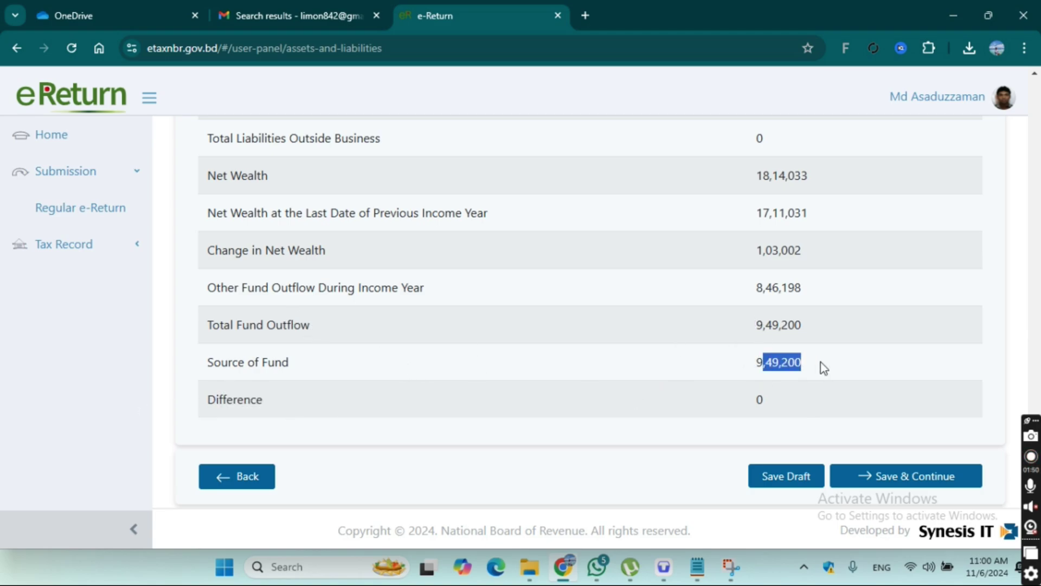
left_click(762, 322)
left_click_drag(762, 323, 802, 324)
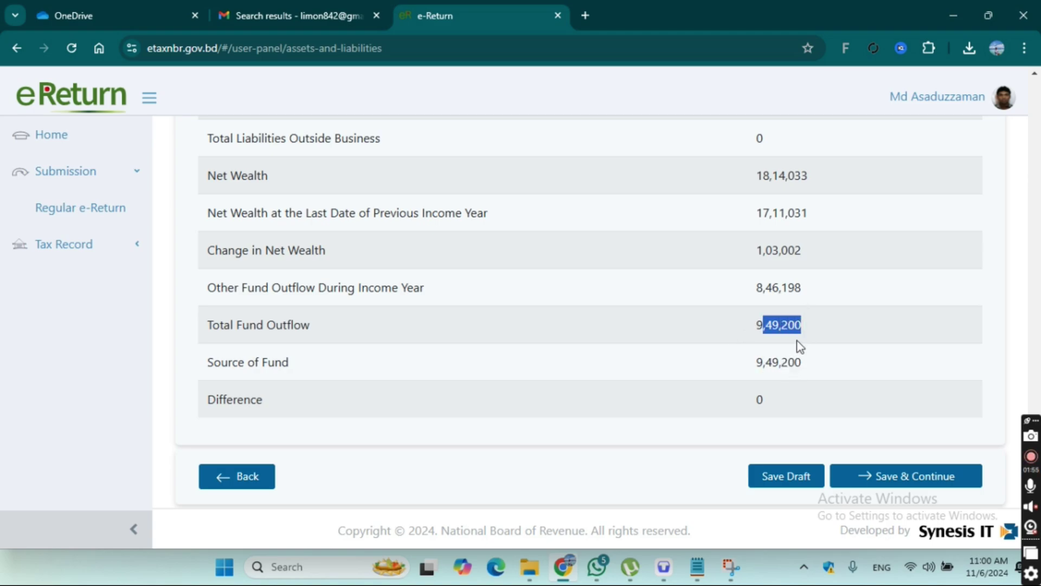
left_click(756, 399)
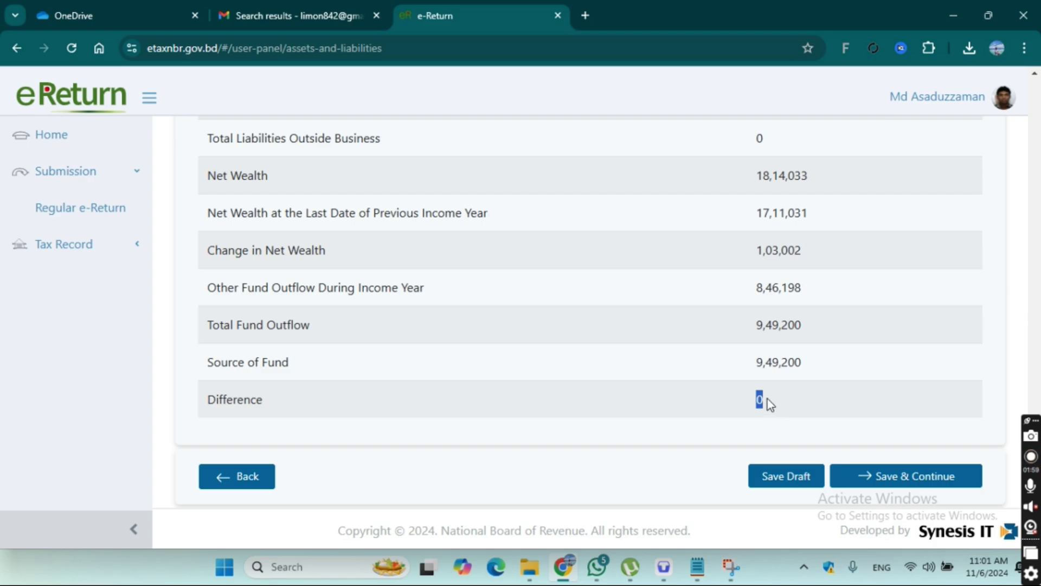
scroll(516, 382, "up", 9)
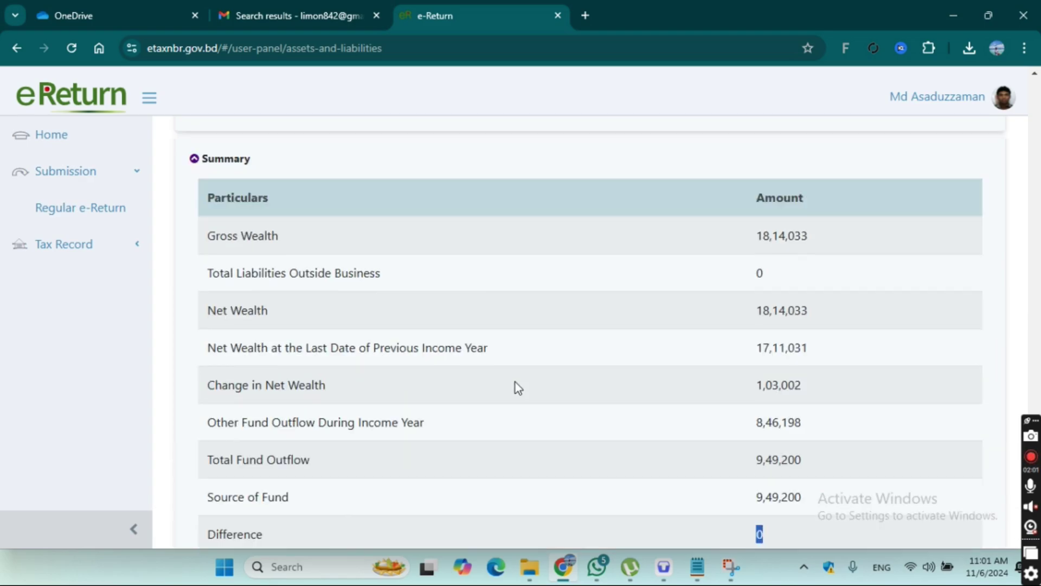
scroll(516, 382, "up", 4)
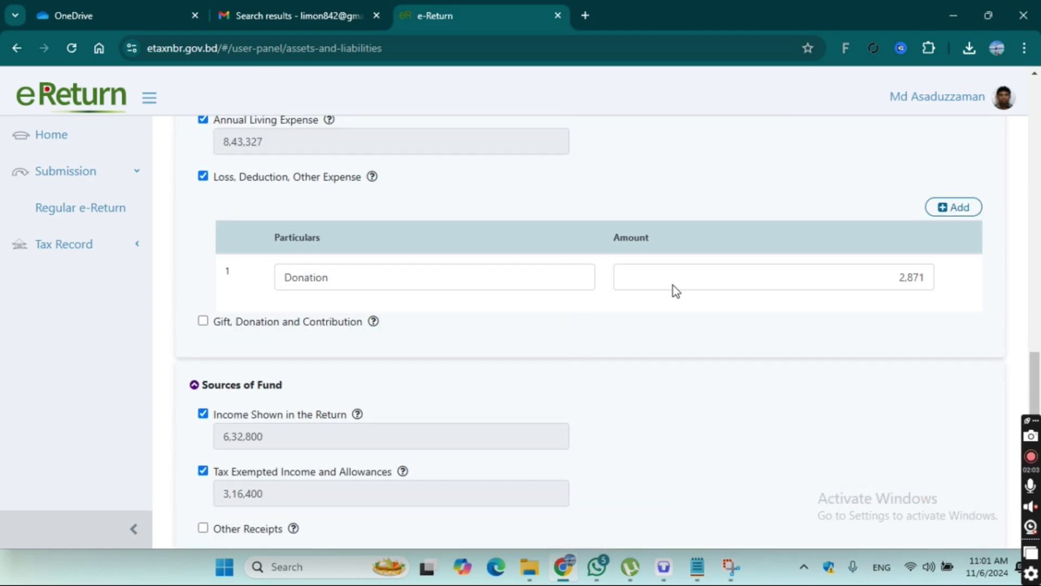
scroll(783, 350, "down", 13)
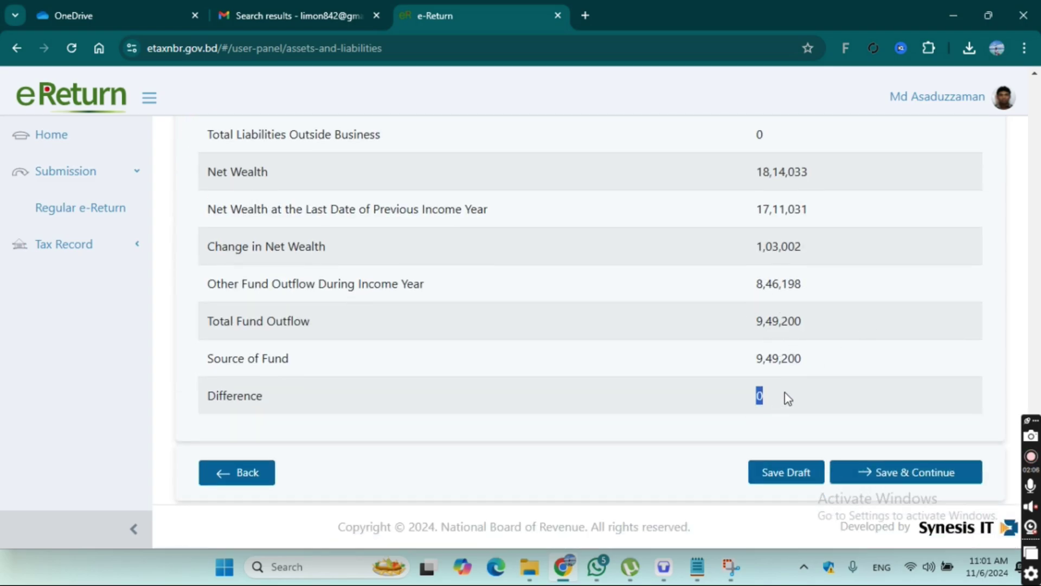
left_click(788, 399)
Step: Open the Expenditure section of the return and look over its expense amounts and lifestyle total
scroll(778, 389, "up", 20)
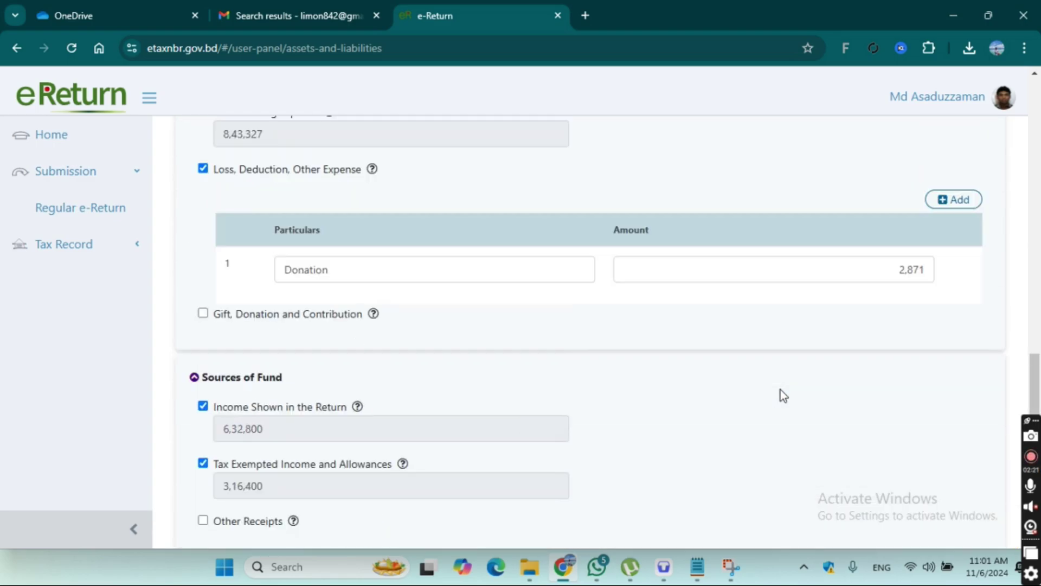
scroll(780, 389, "up", 10)
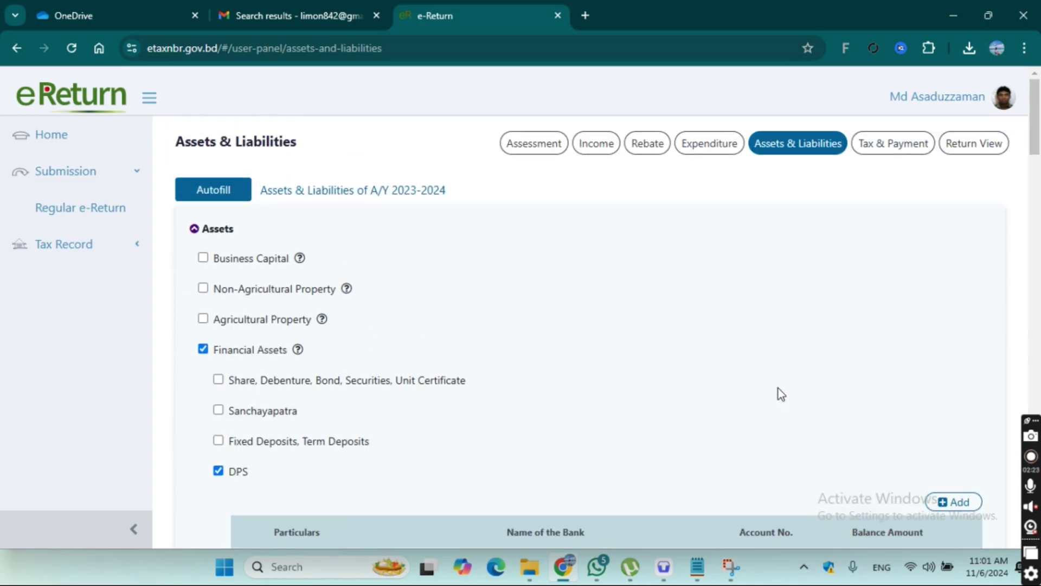
left_click(708, 144)
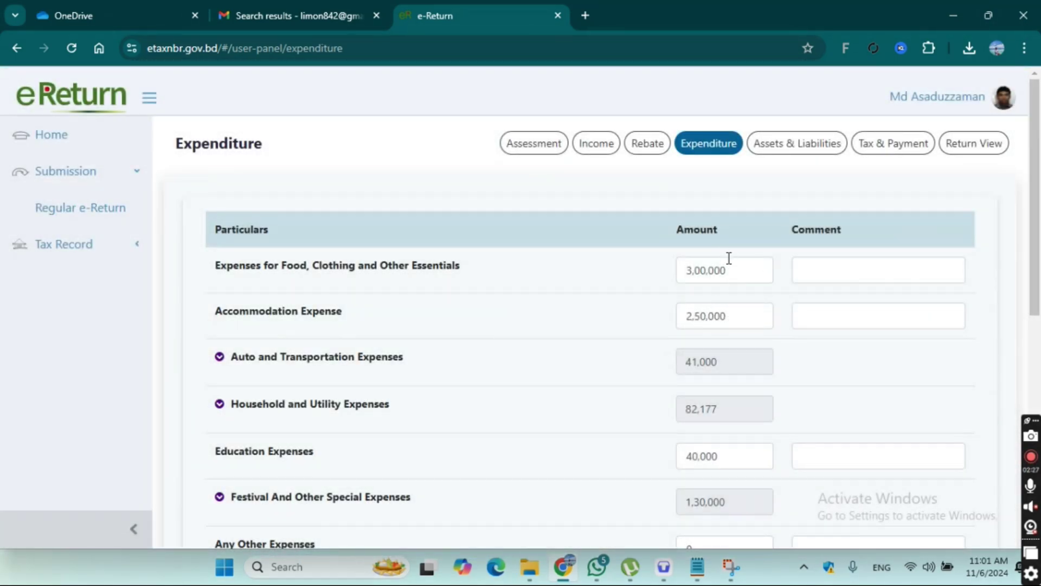
scroll(727, 279, "down", 5)
scroll(729, 284, "up", 5)
scroll(743, 411, "down", 2)
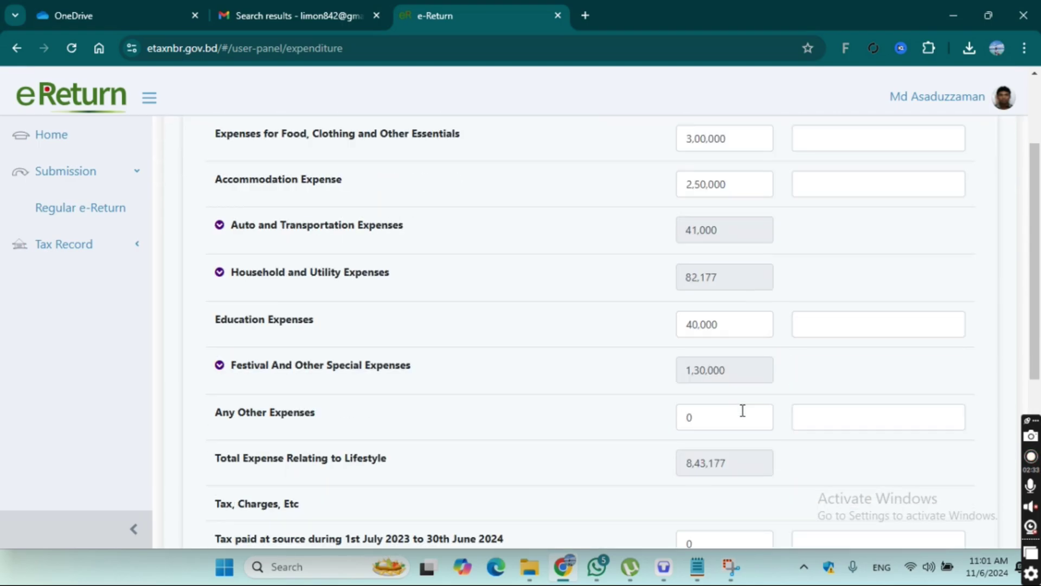
scroll(763, 353, "up", 3)
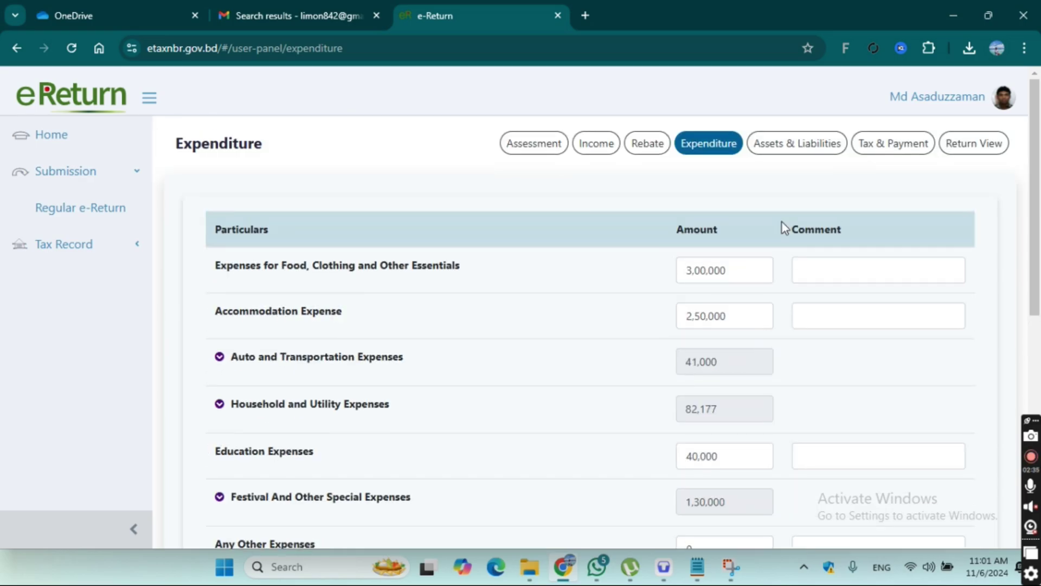
Step: Return to Assets & Liabilities and check the Difference in the Summary and the previous year's net wealth
left_click(811, 142)
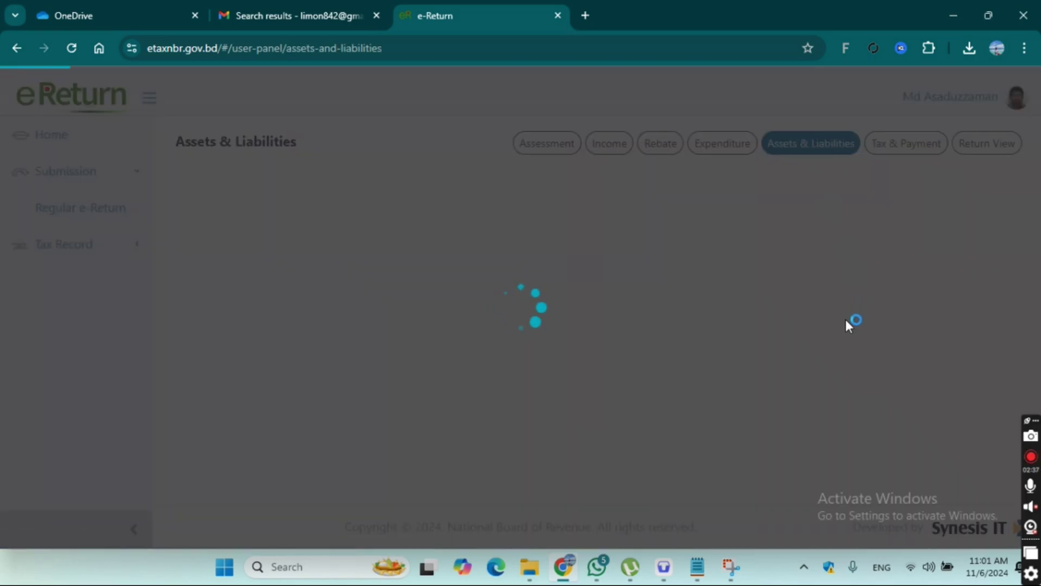
scroll(836, 325, "down", 15)
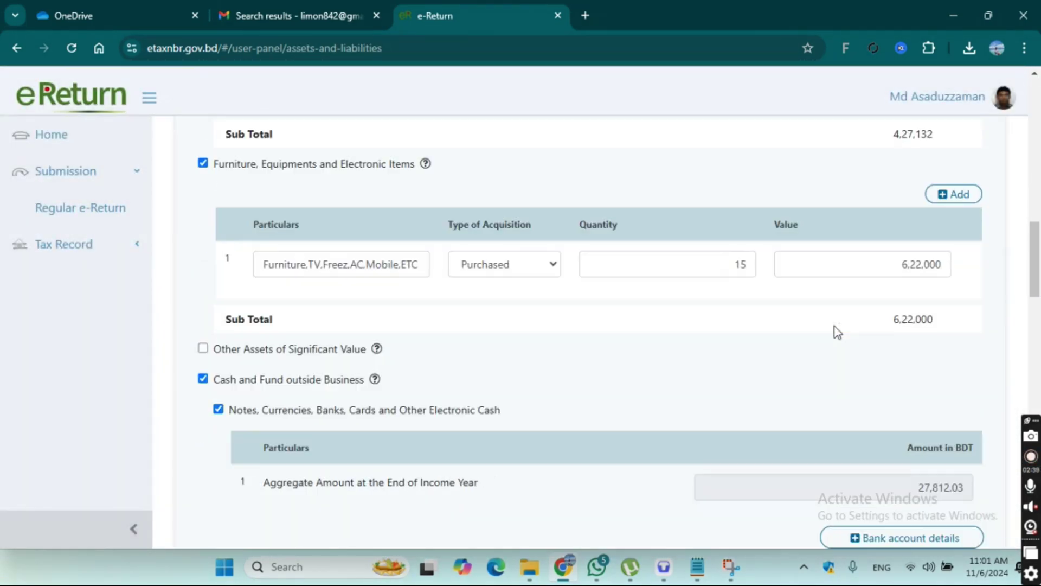
scroll(837, 332, "down", 20)
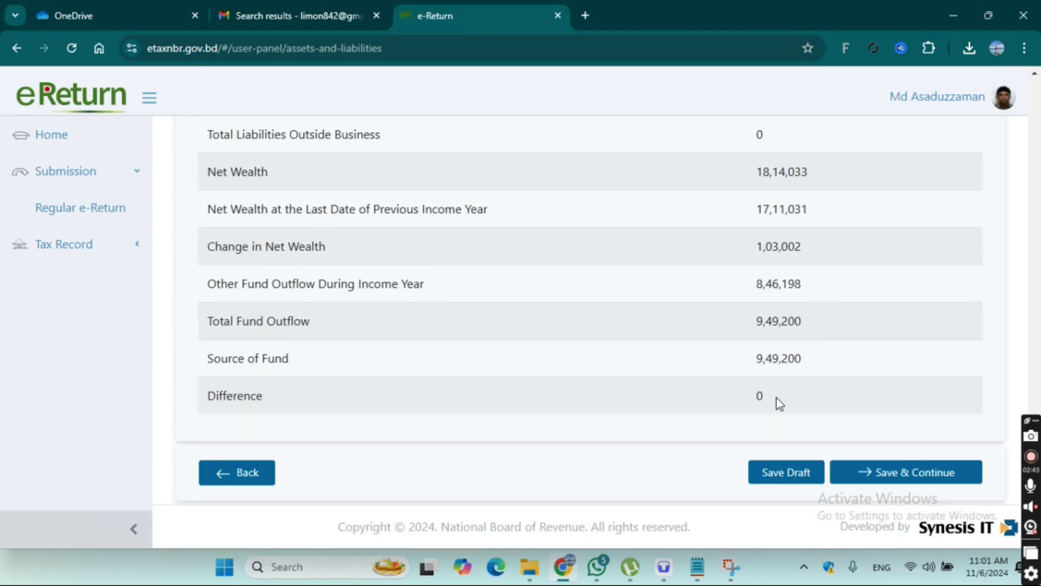
scroll(743, 406, "up", 12)
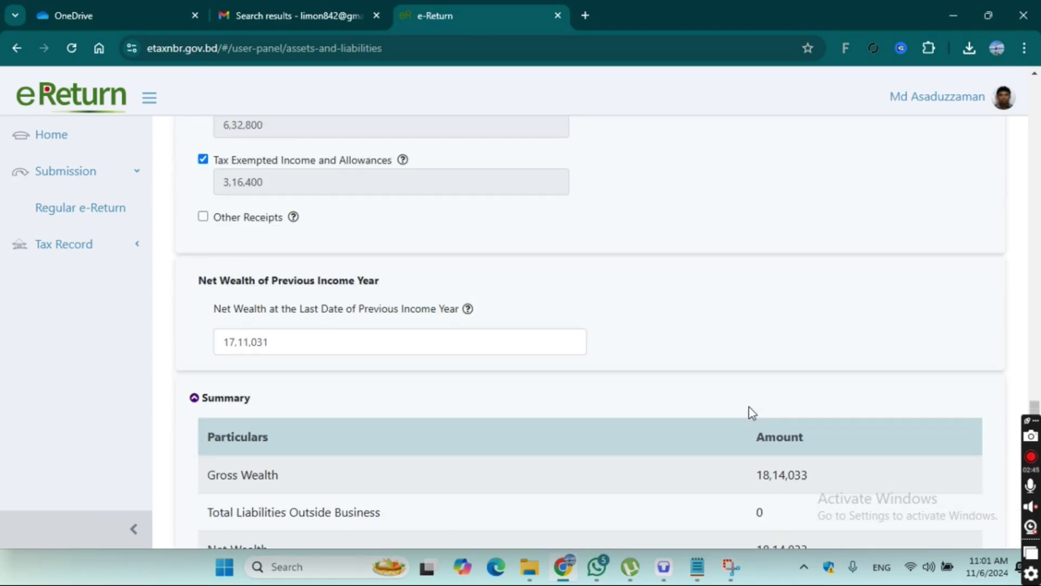
Step: Check the Cash in Hand amount and the values of the furniture and gold entries under Assets
scroll(751, 412, "up", 5)
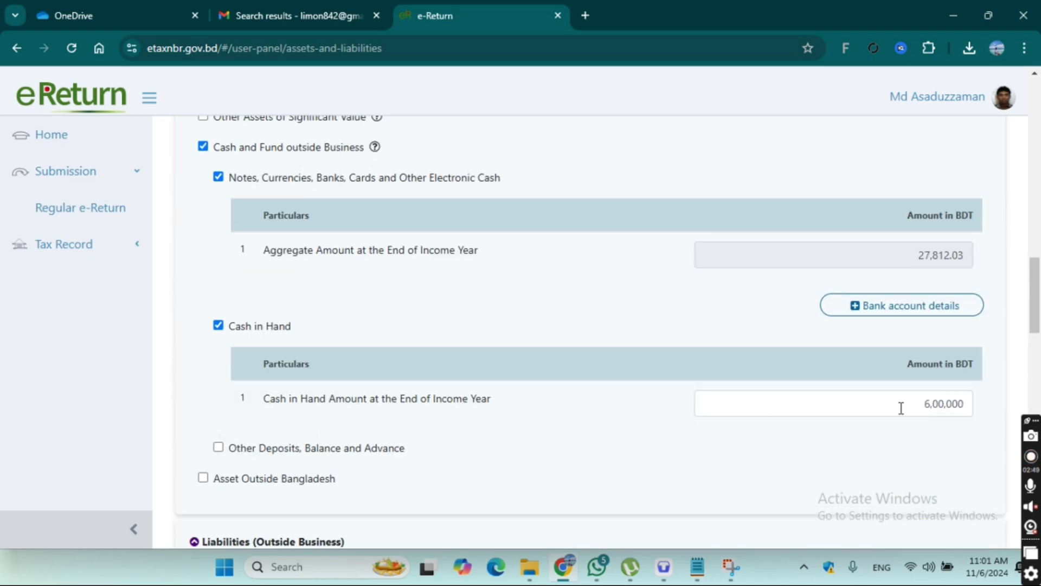
left_click(926, 406)
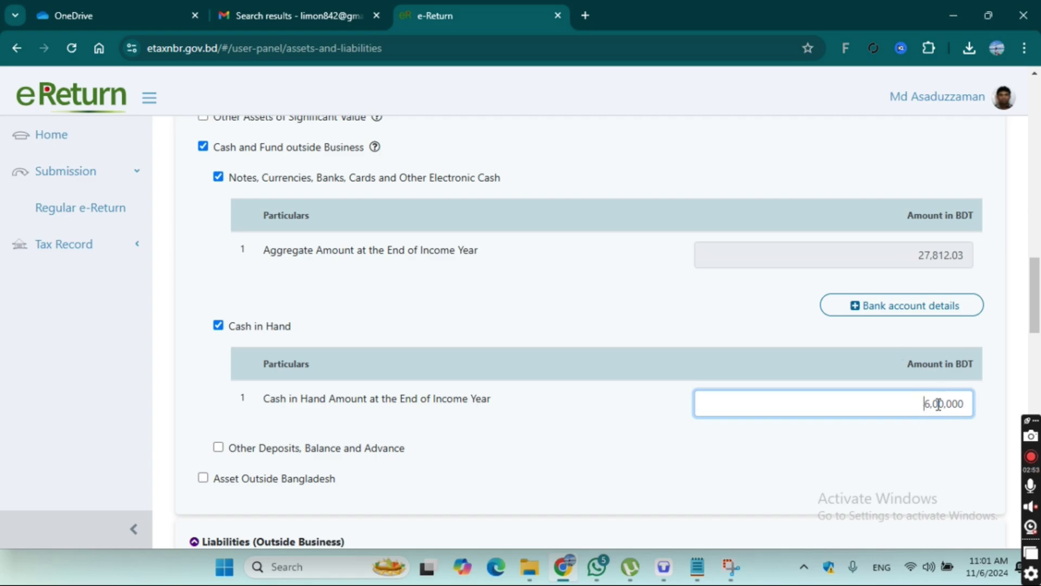
scroll(938, 404, "up", 3)
scroll(939, 405, "down", 2)
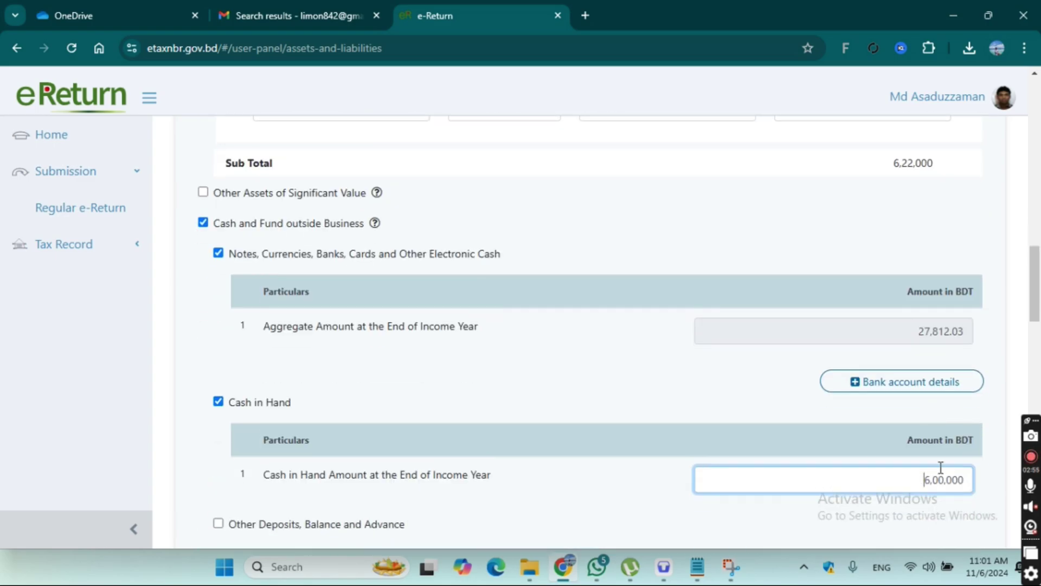
scroll(873, 358, "up", 3)
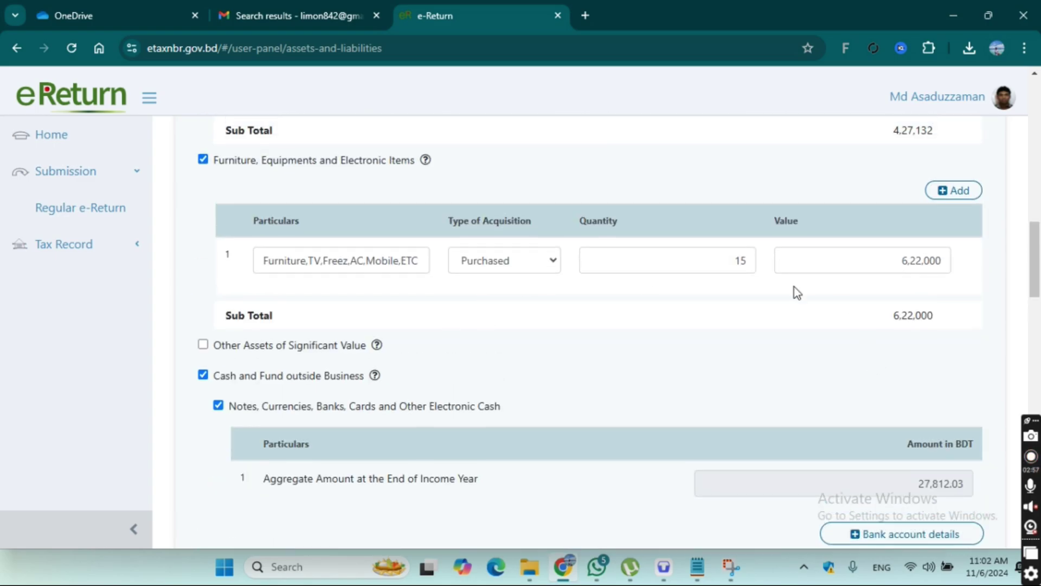
scroll(795, 288, "up", 5)
scroll(796, 289, "down", 3)
scroll(626, 249, "up", 2)
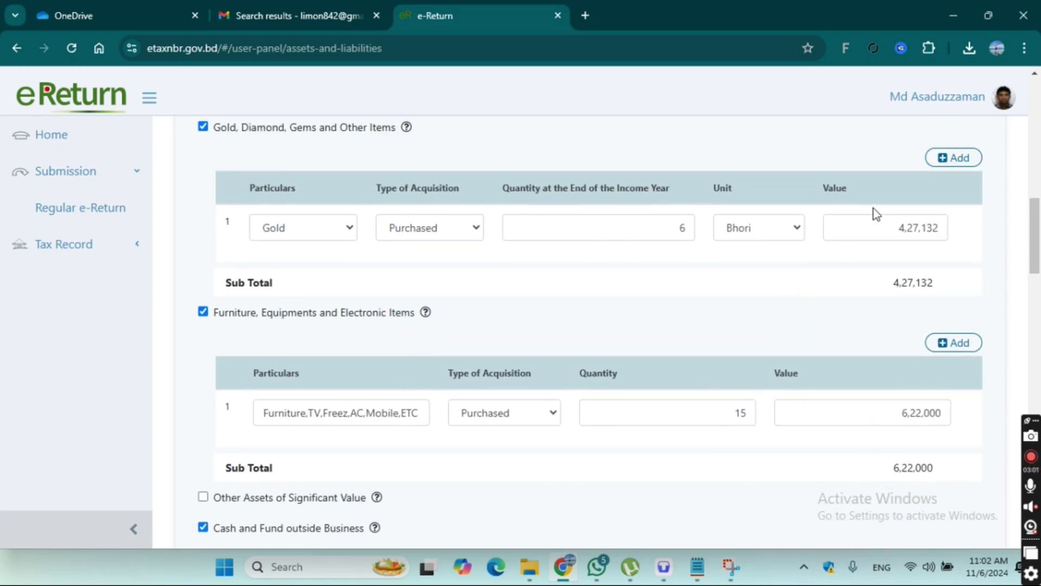
Step: Recheck the Summary's Difference against Sources of Fund, Other Outflow, Cash in Hand and the furniture and gold assets
scroll(857, 418, "down", 20)
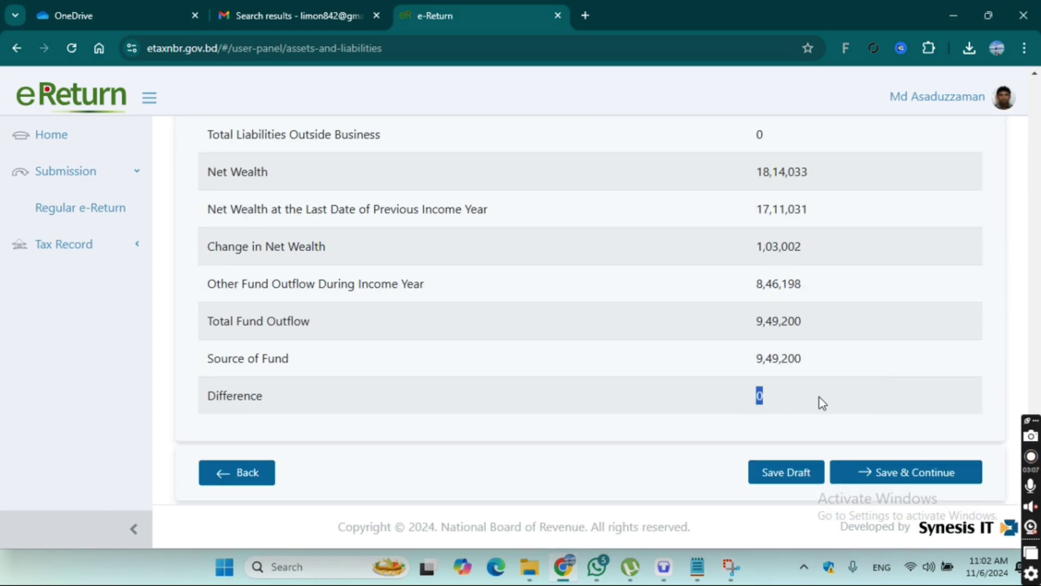
scroll(834, 384, "up", 15)
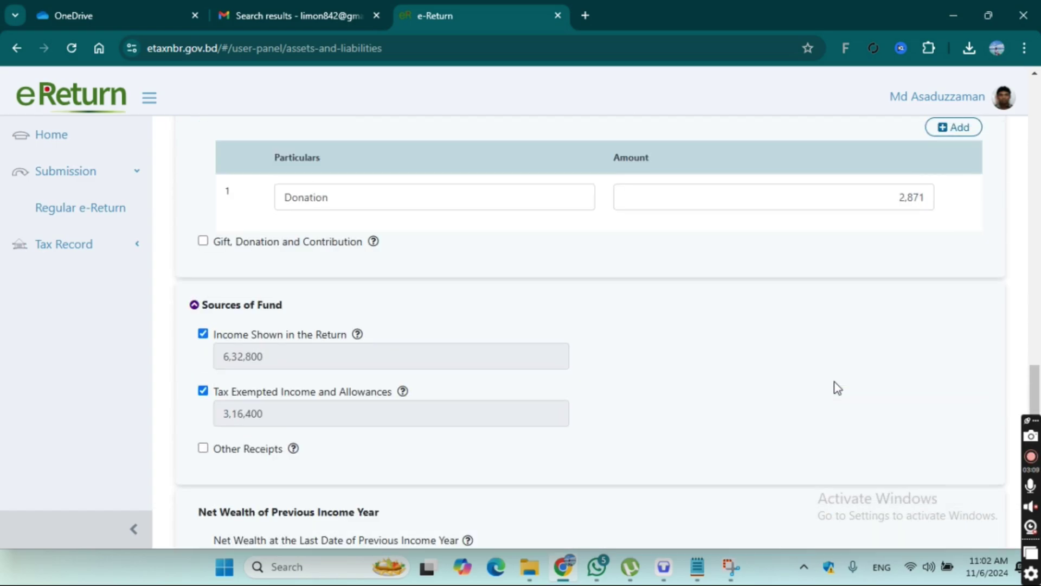
scroll(838, 389, "down", 10)
scroll(834, 387, "up", 12)
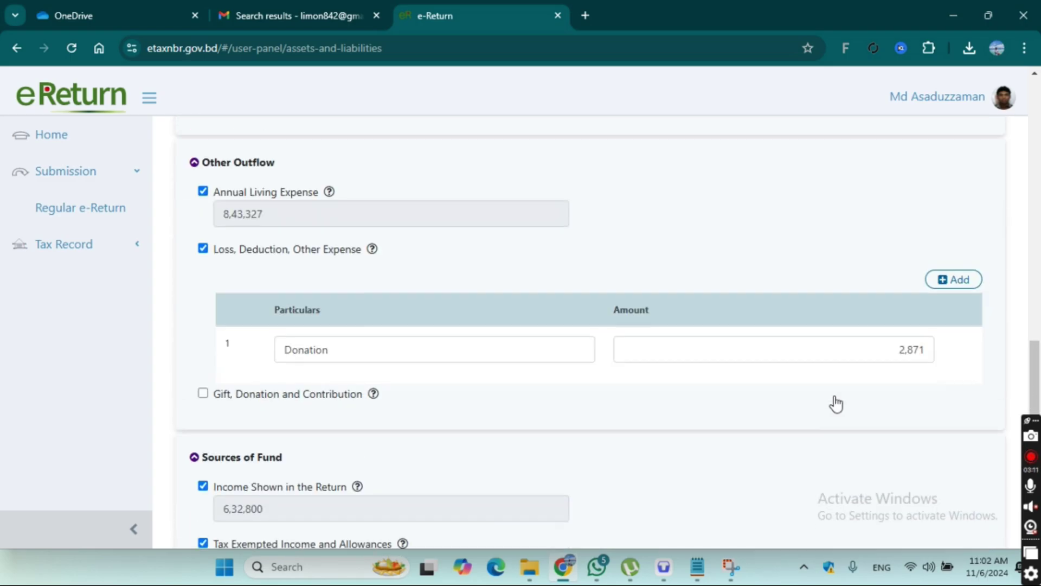
scroll(835, 402, "up", 5)
scroll(832, 408, "up", 5)
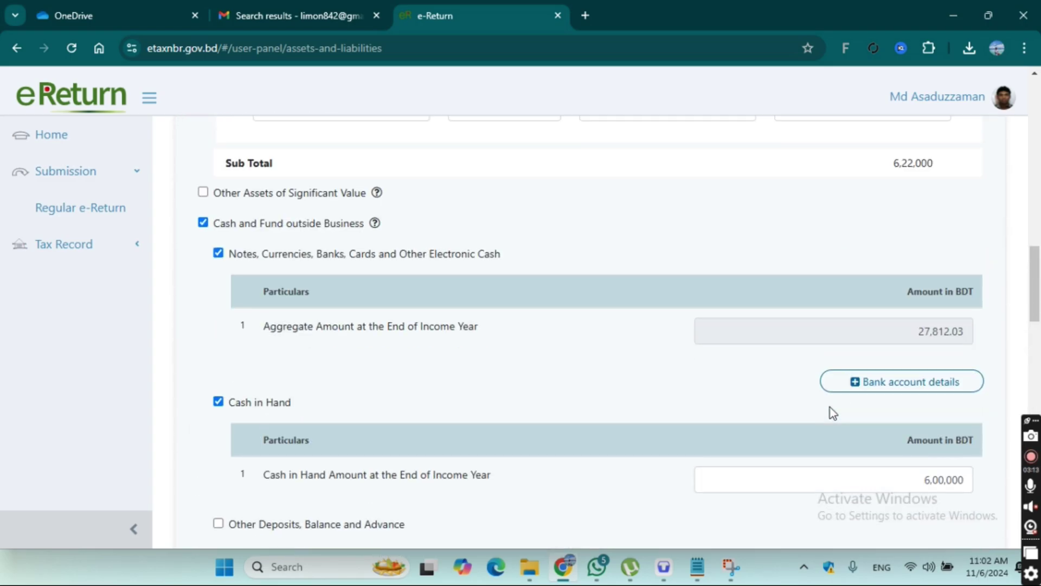
scroll(776, 436, "up", 5)
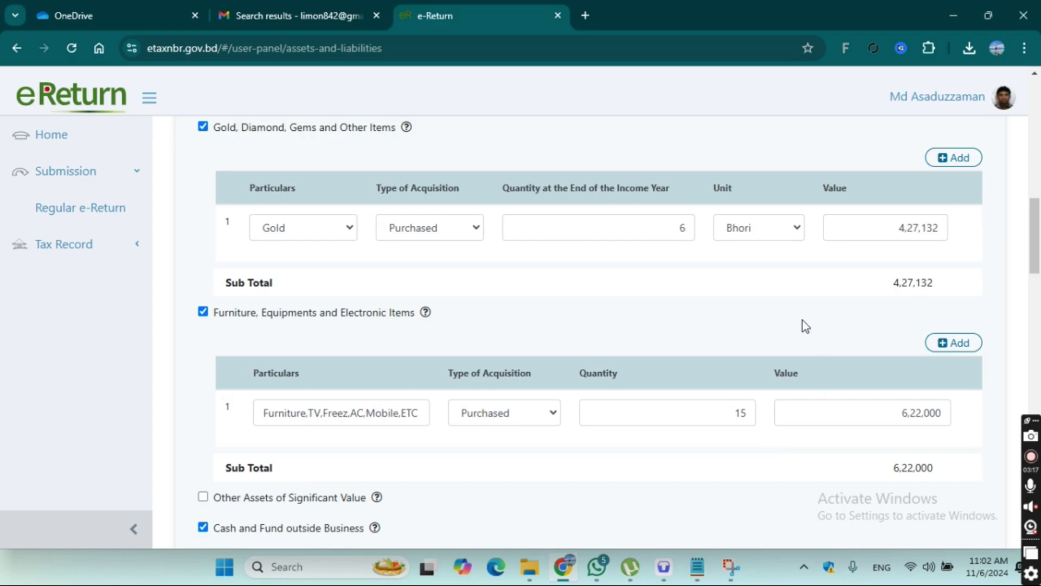
Step: Look through the DPS and Provident Fund entries and on to the end of the Summary
scroll(802, 321, "down", 5)
scroll(793, 320, "down", 15)
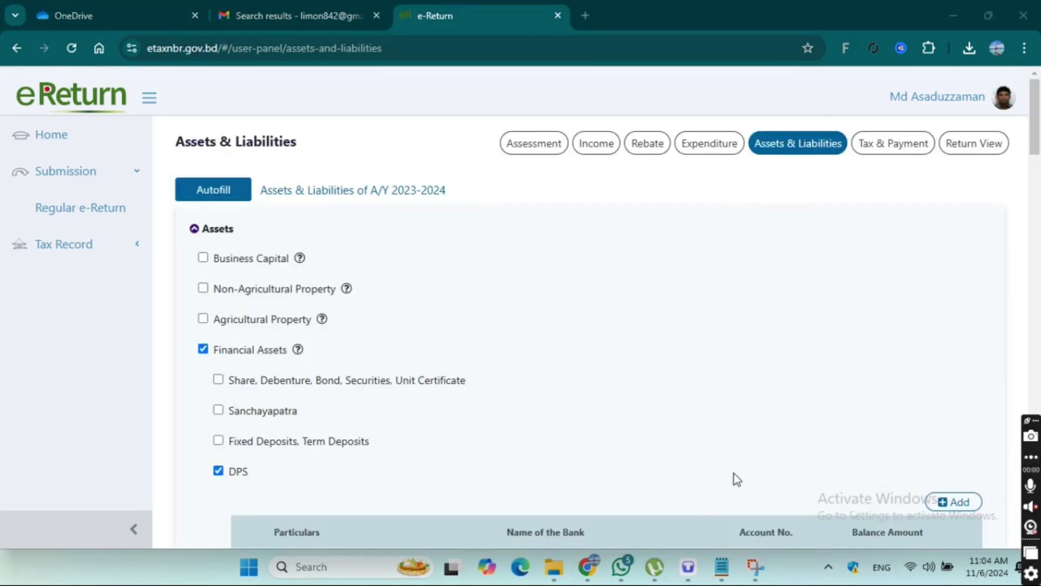
scroll(735, 472, "down", 12)
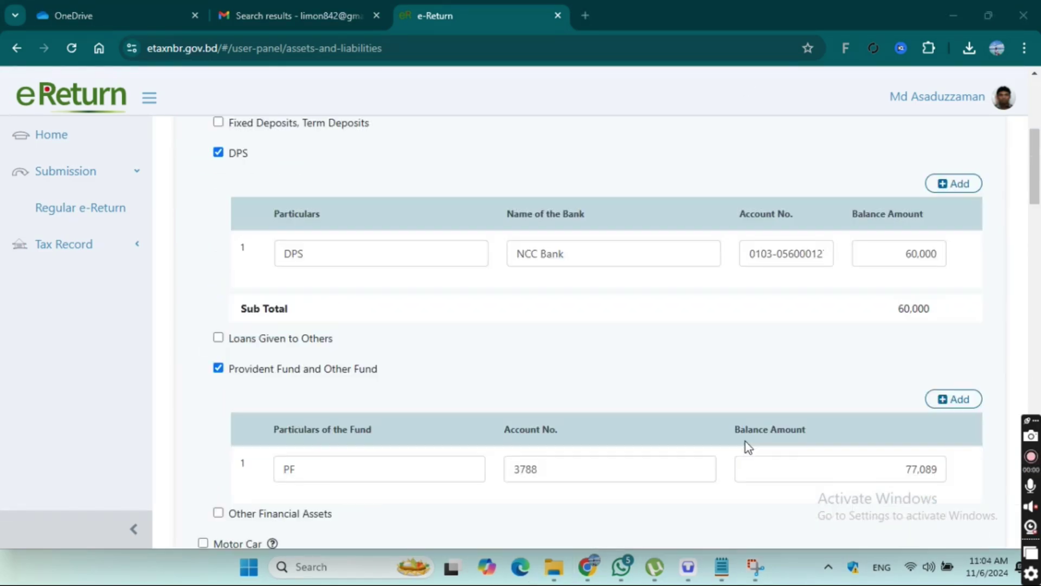
scroll(746, 442, "down", 15)
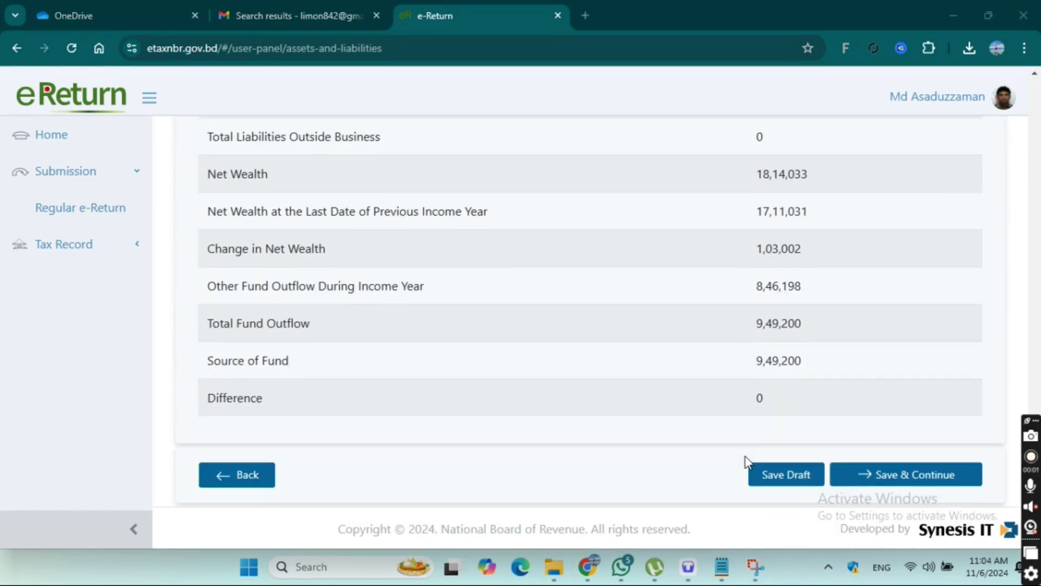
Step: Open the Tax & Payment section of the return and check the Particulars of Total Income down to the Tax Exempted Income
scroll(747, 457, "up", 20)
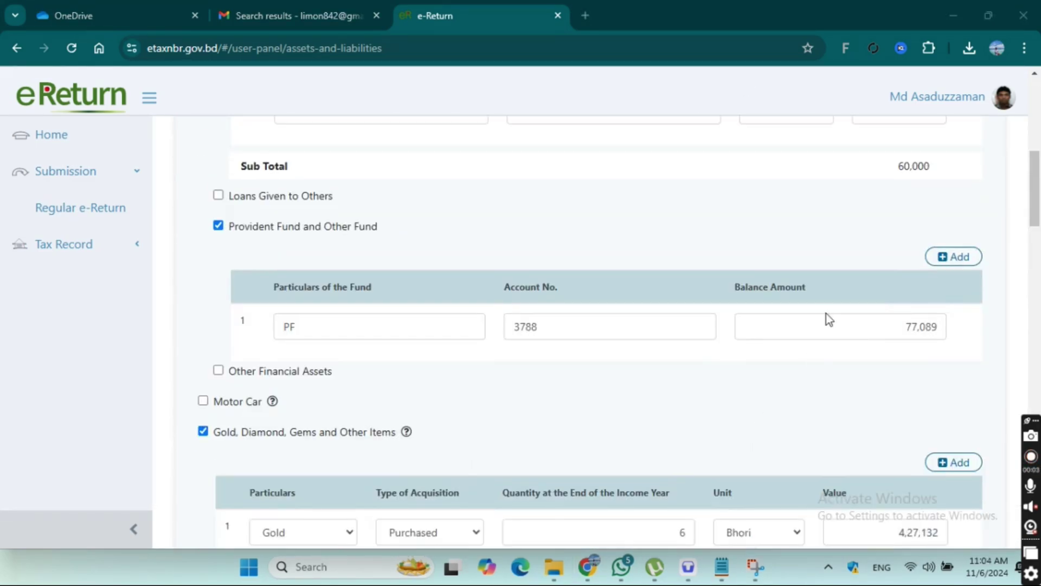
scroll(914, 158, "up", 2)
left_click(895, 145)
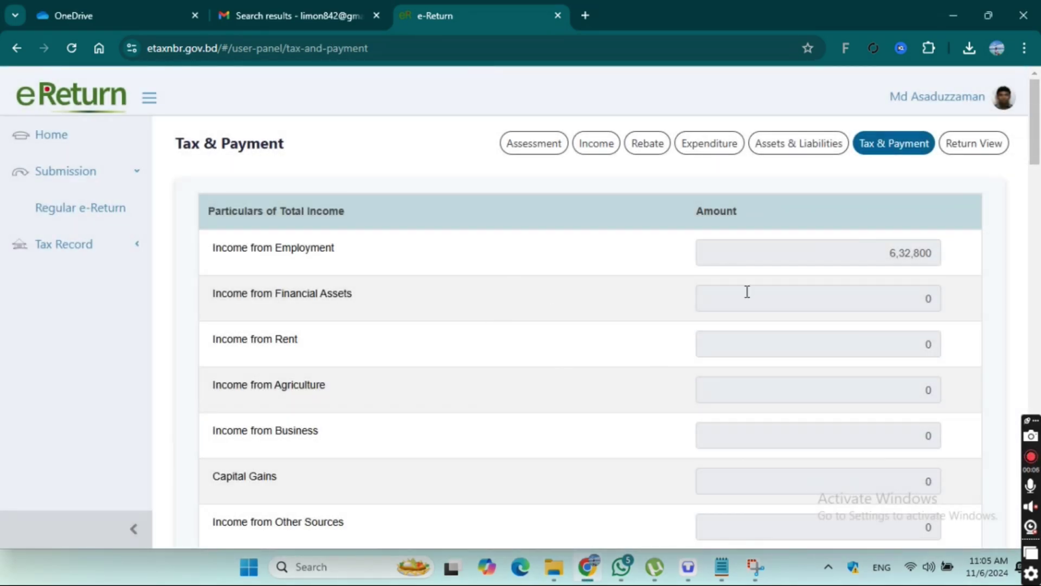
scroll(832, 295, "down", 5)
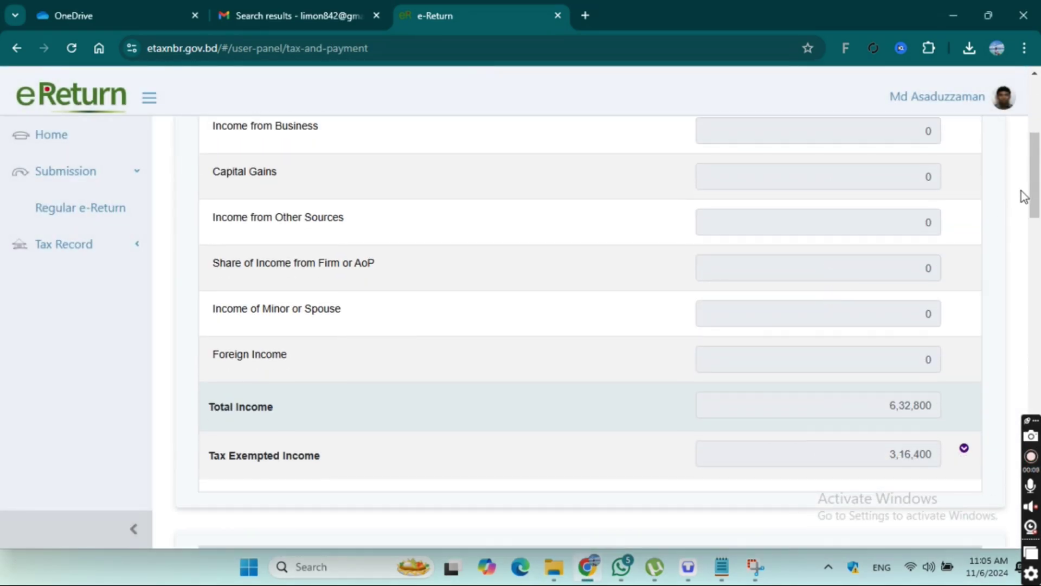
scroll(564, 306, "down", 4)
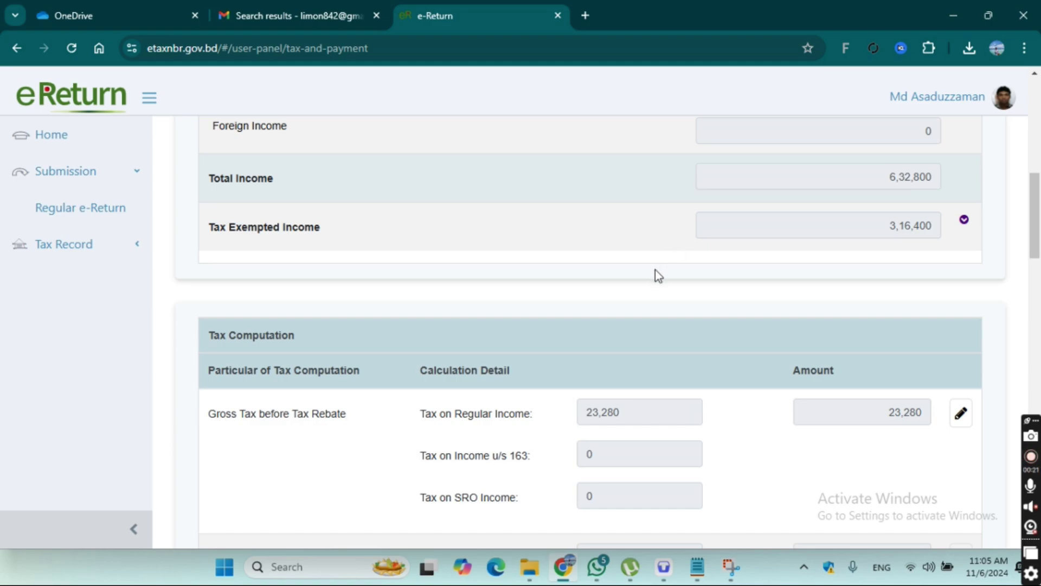
Step: Review the Tax Computation table from Gross Tax and Tax Rebate through Minimum Tax and Surcharge
scroll(660, 269, "down", 3)
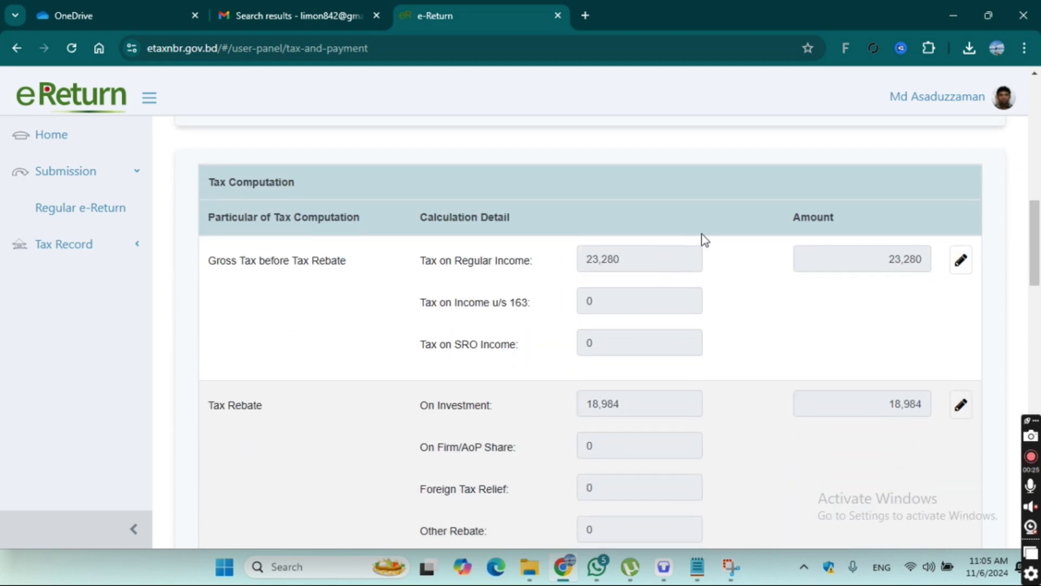
scroll(702, 237, "down", 6)
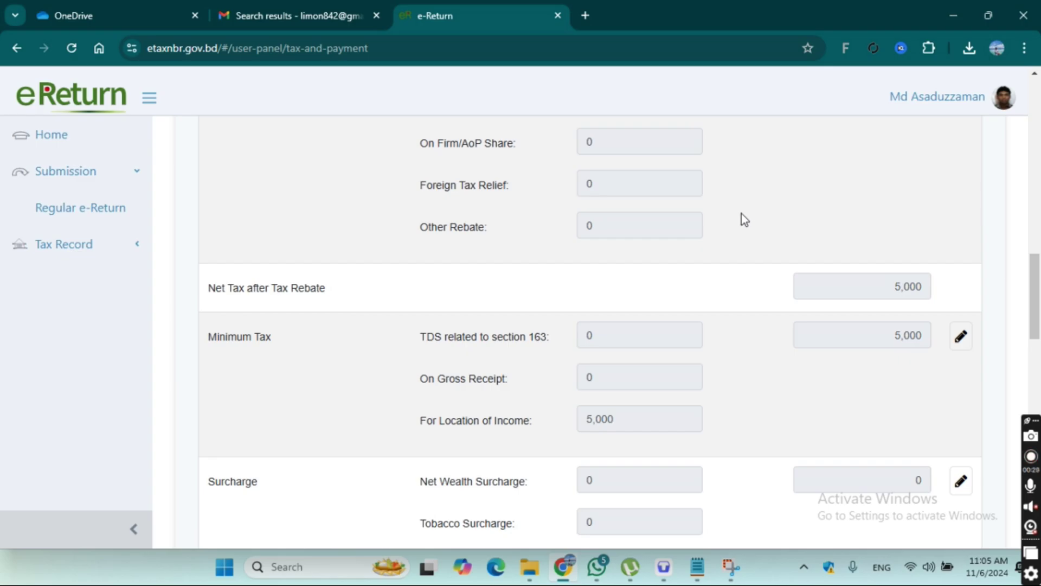
scroll(741, 213, "down", 13)
Step: Answer Yes to having paid source, advance or regular tax for 2024-2025 and Yes to updating the tax payment status, and read the ledger guidelines
scroll(741, 217, "up", 1)
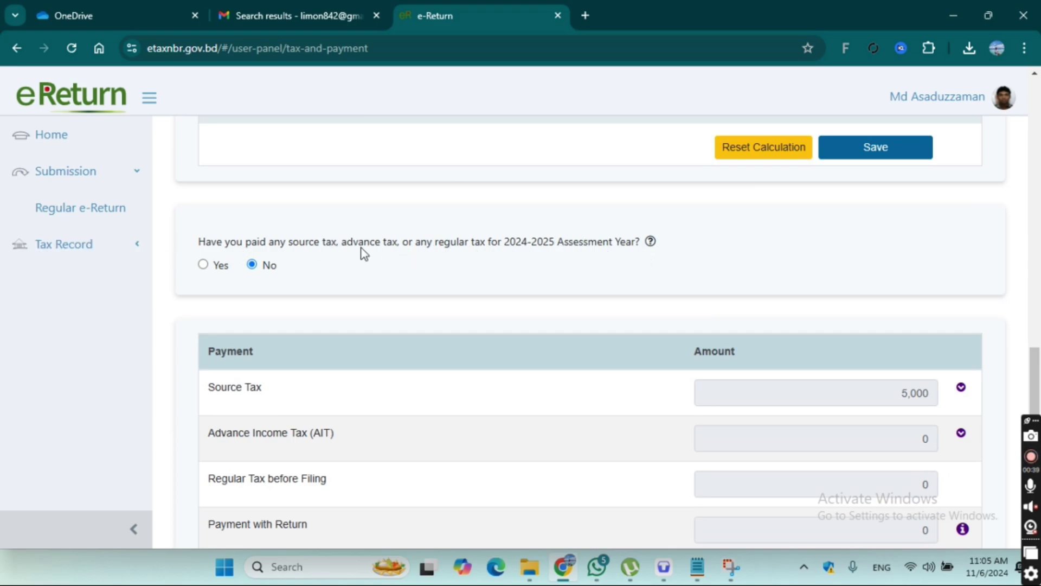
left_click(204, 264)
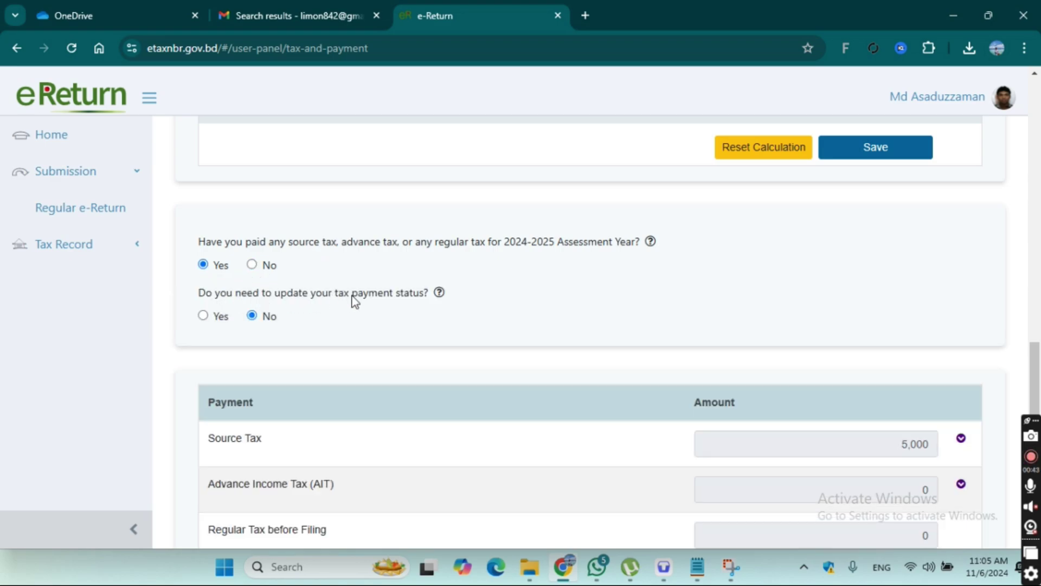
left_click(202, 318)
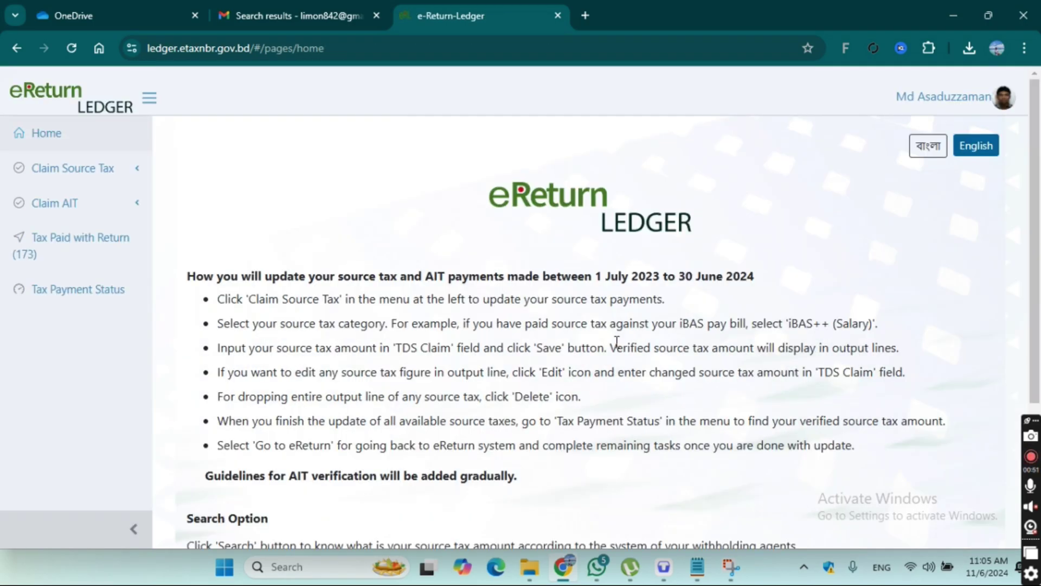
scroll(617, 342, "down", 4)
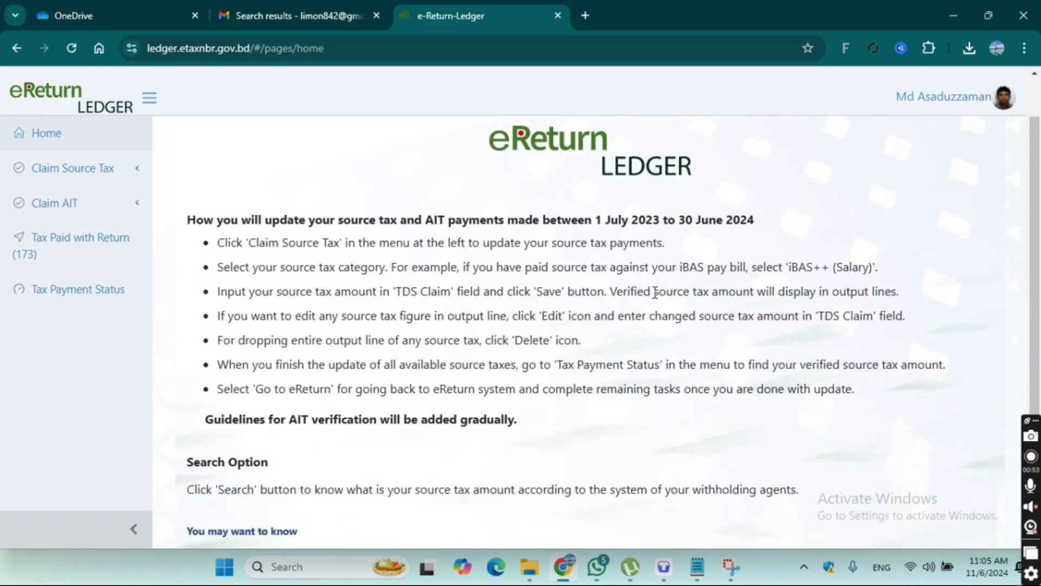
scroll(635, 329, "up", 4)
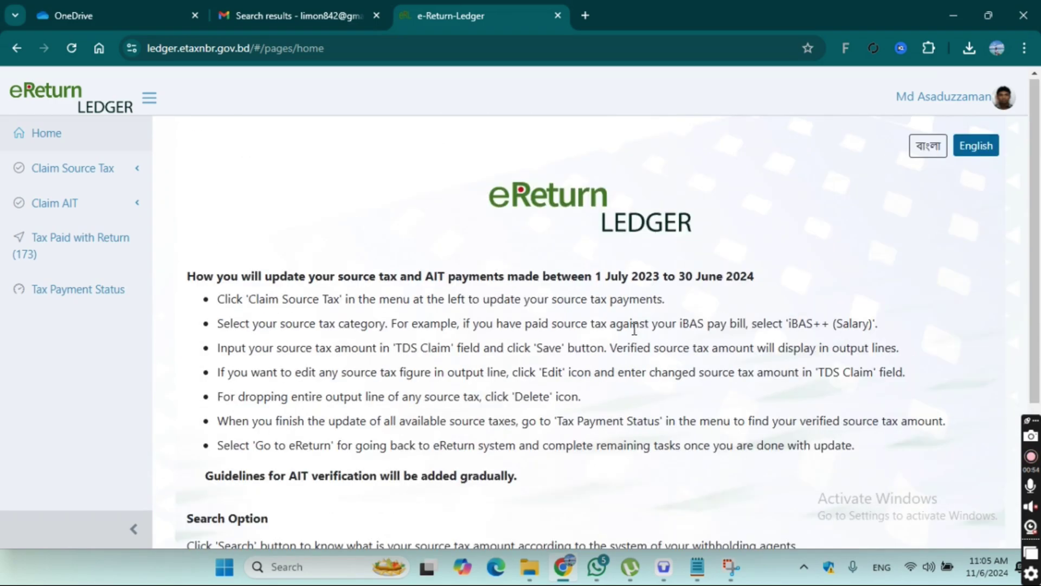
Step: Open the Salary (Others) form for claiming source tax and look over its fields
left_click(138, 174)
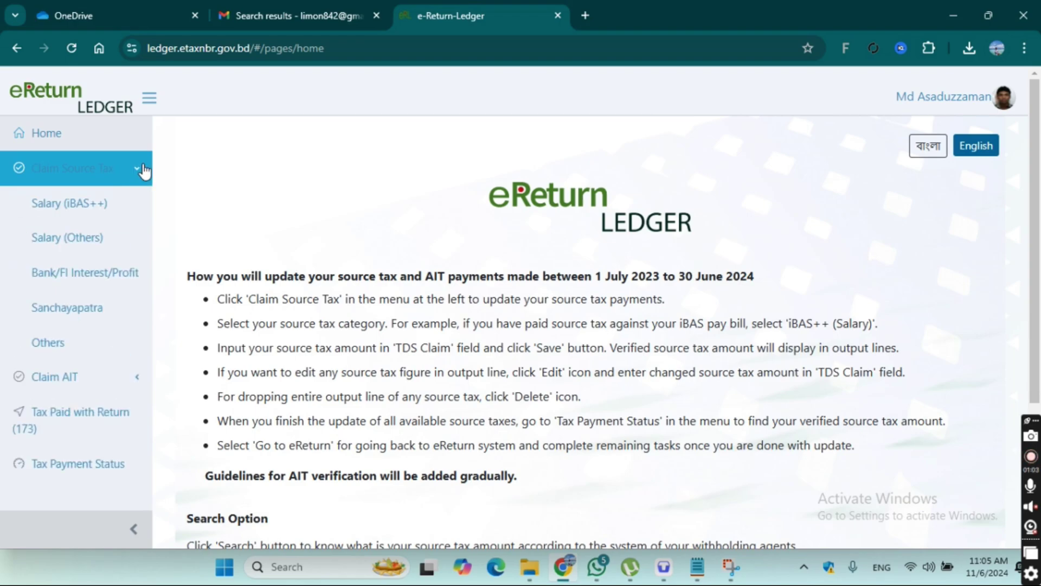
left_click(116, 253)
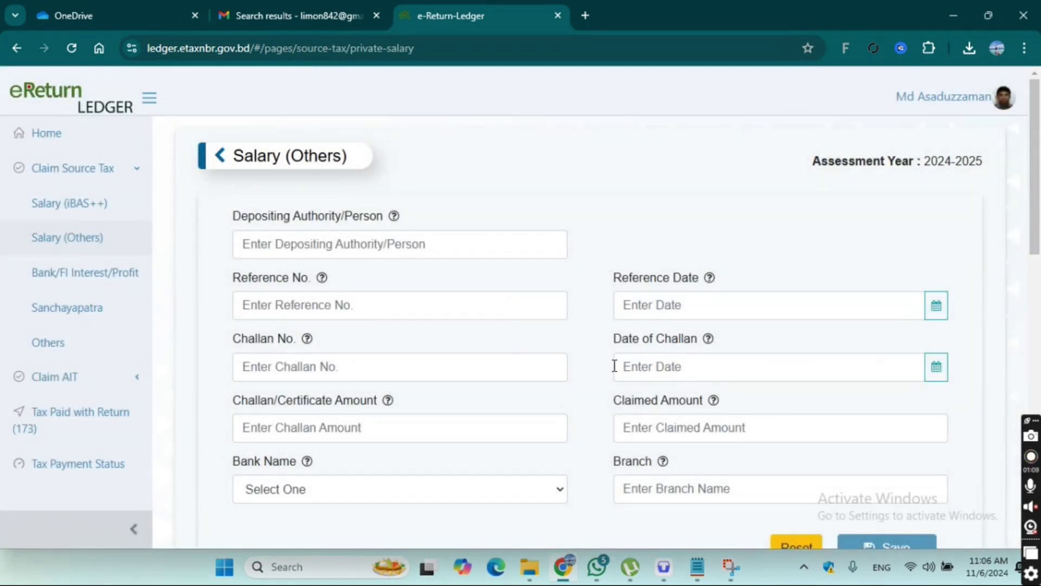
scroll(615, 366, "down", 10)
scroll(615, 365, "up", 10)
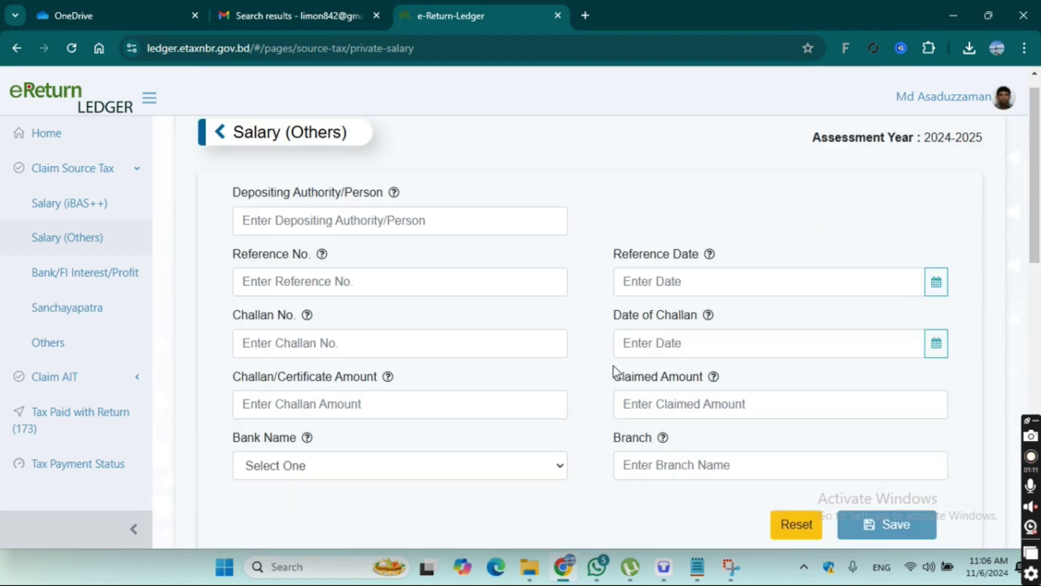
scroll(615, 372, "up", 1)
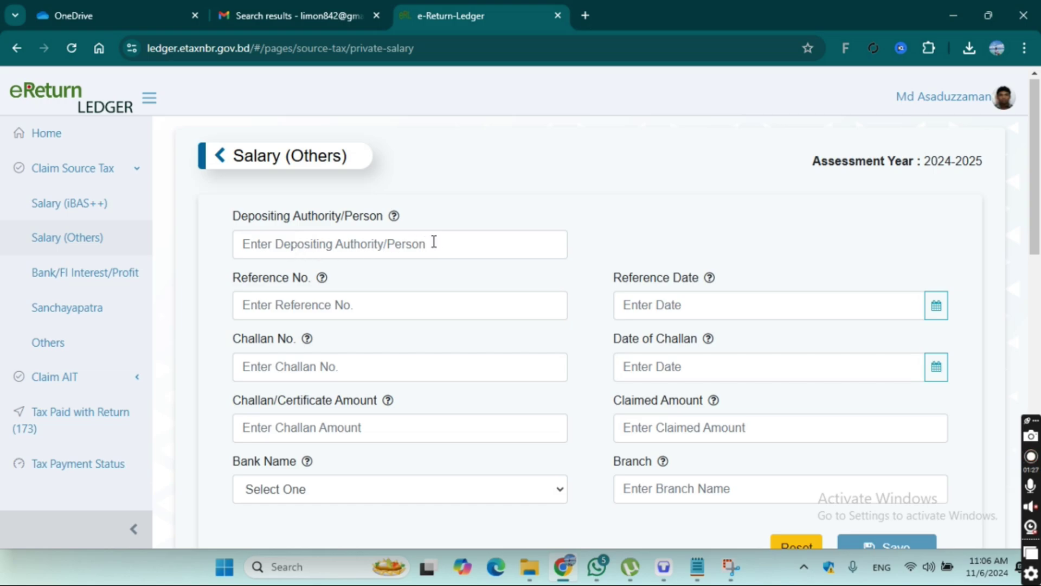
Step: Examine the depositing authority, challan number, challan amount, claimed amount and bank fields of the Salary (Others) form without entering anything
left_click(475, 241)
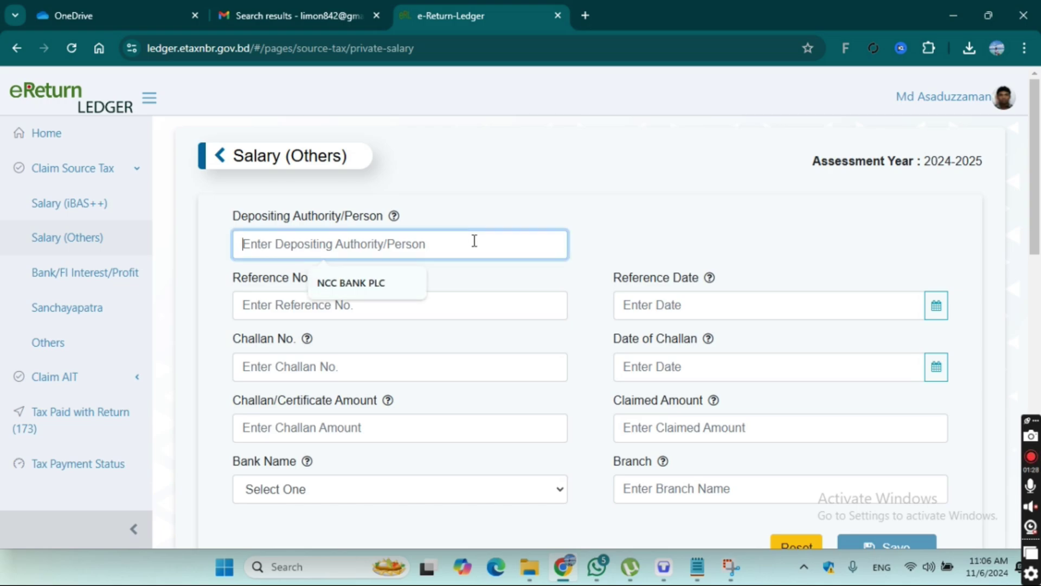
left_click(622, 224)
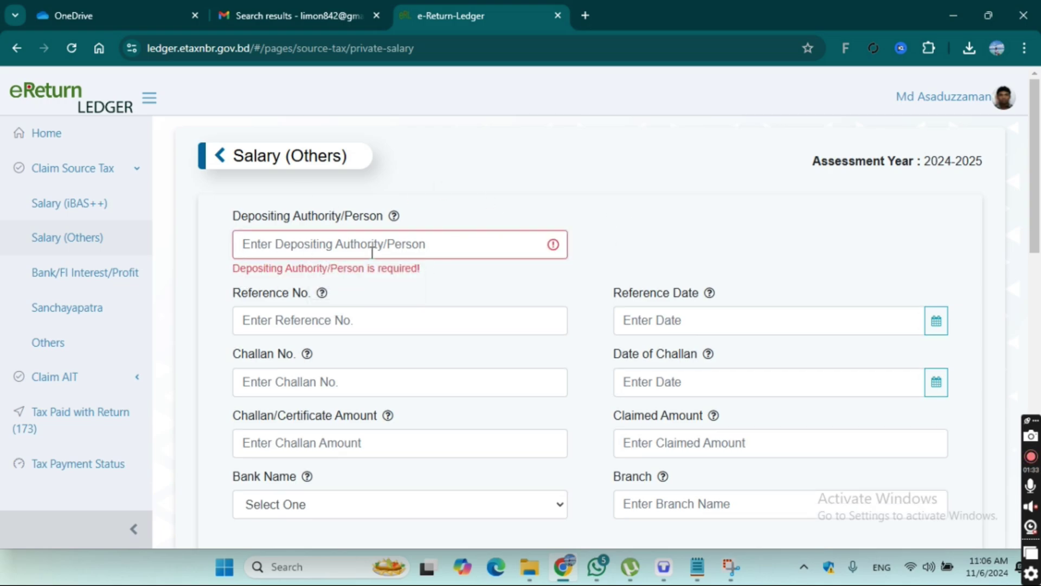
scroll(474, 344, "down", 7)
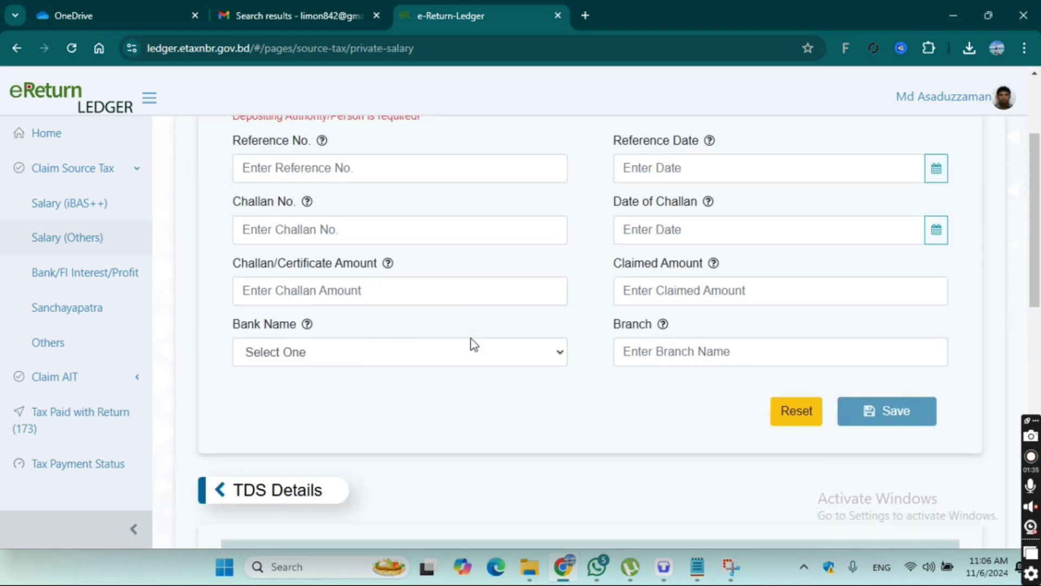
scroll(474, 344, "up", 7)
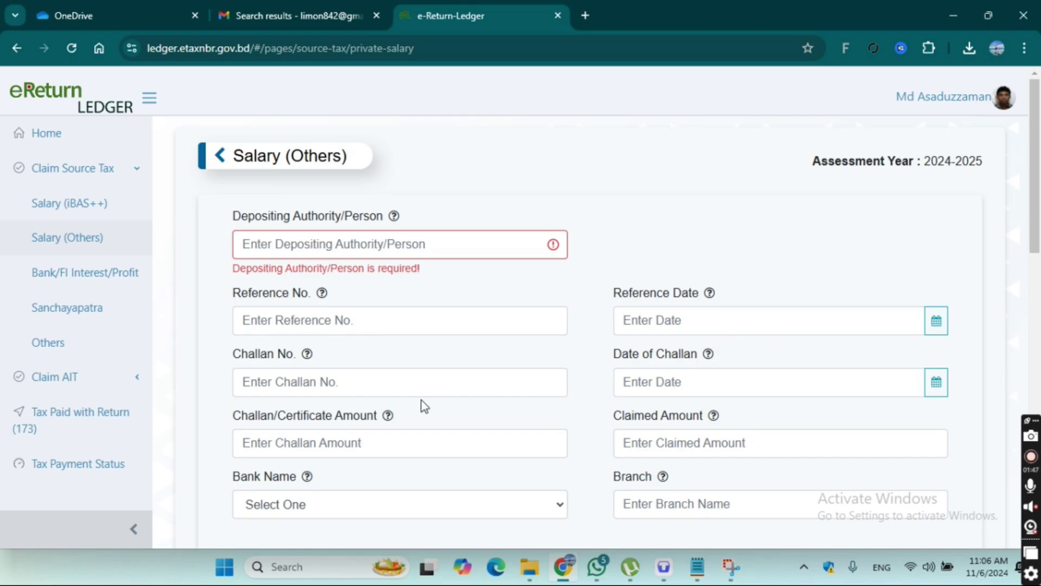
left_click(404, 385)
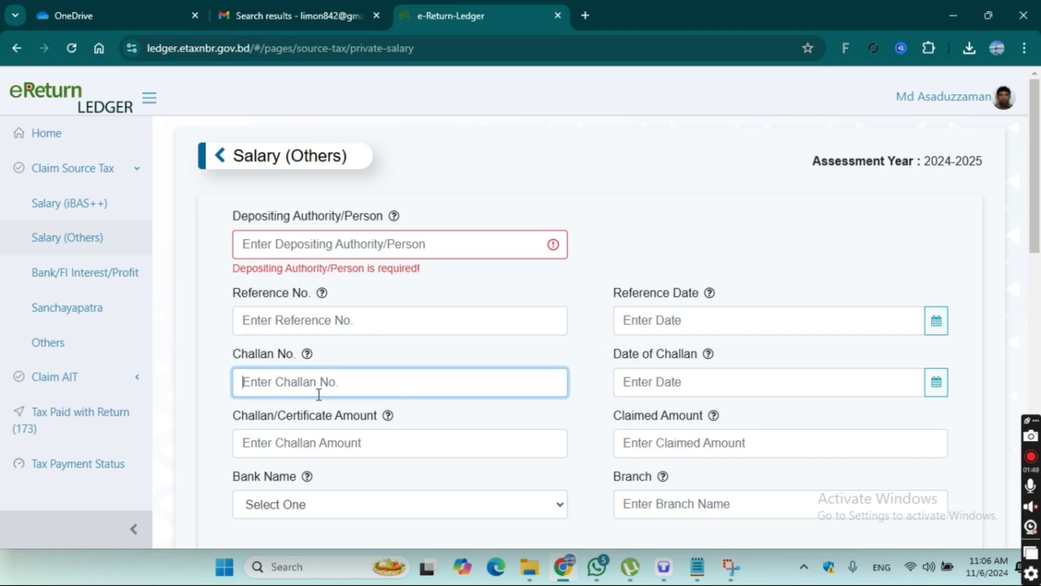
scroll(415, 386, "down", 2)
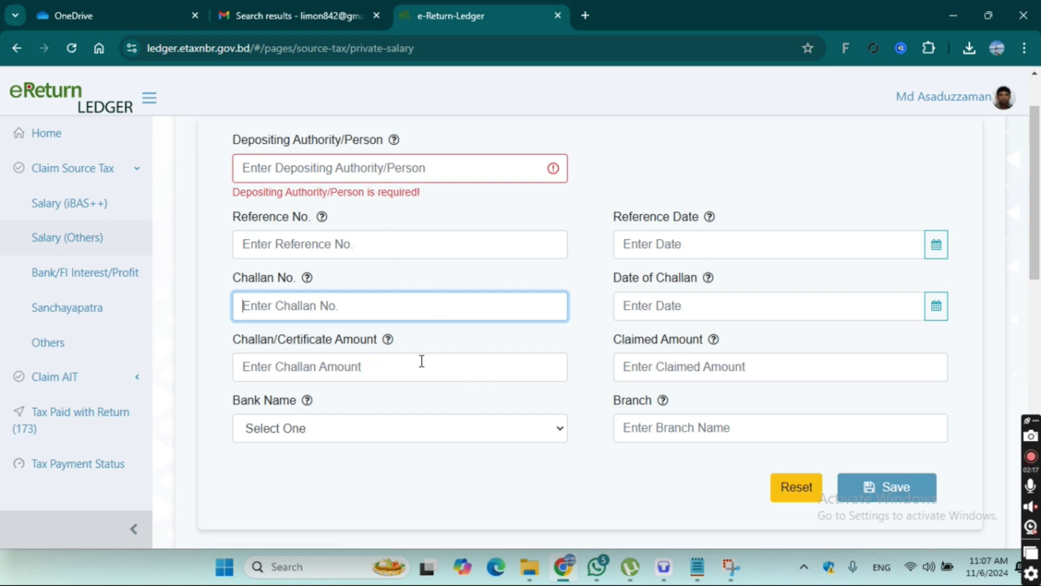
left_click(331, 366)
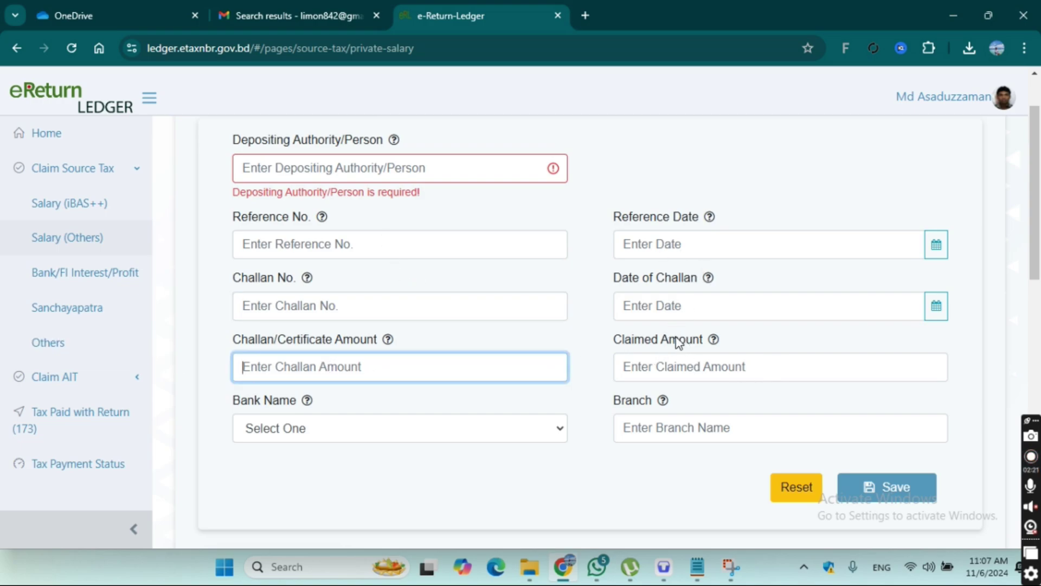
left_click(719, 368)
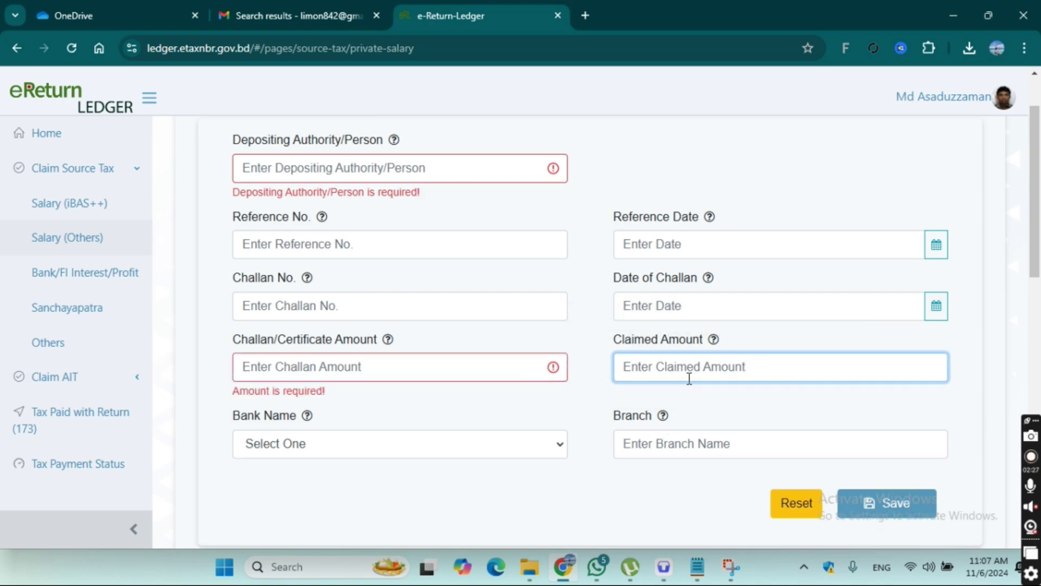
scroll(689, 378, "down", 3)
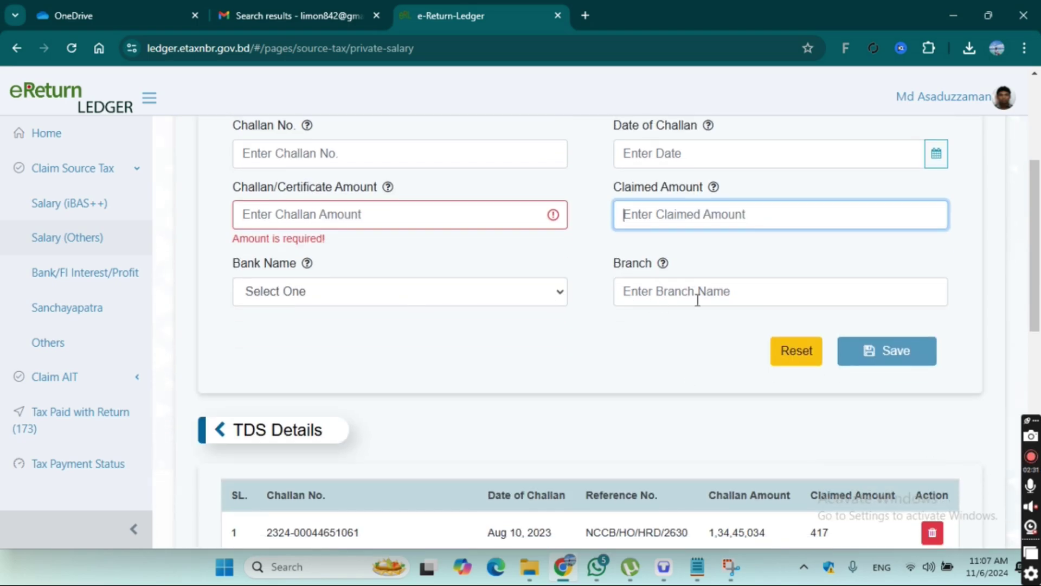
scroll(630, 295, "up", 3)
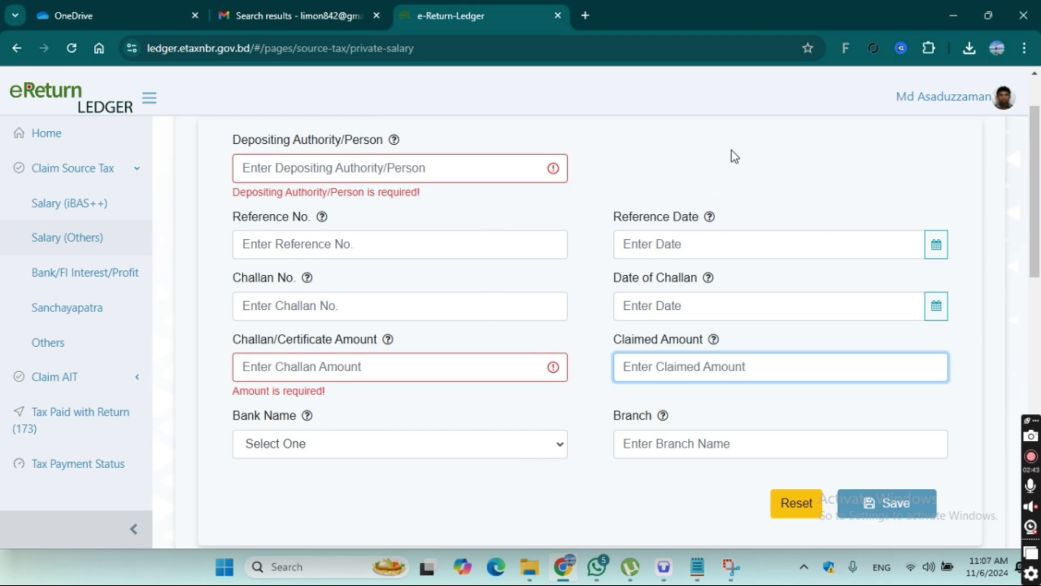
Step: Review the challan dates, reference numbers, challan amounts and claimed amounts of the entries in the TDS Details table
scroll(590, 340, "down", 7)
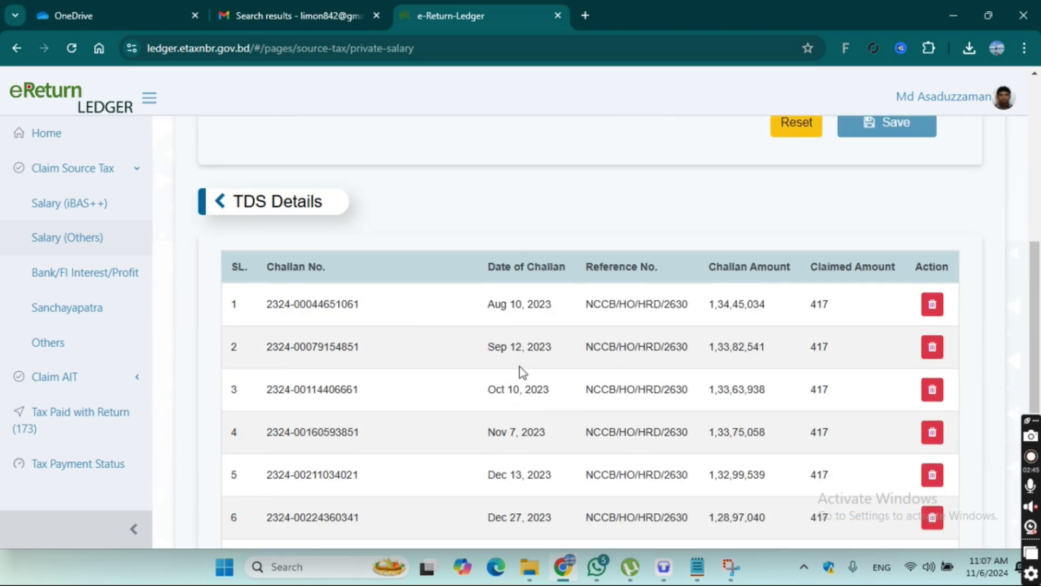
scroll(776, 323, "down", 3)
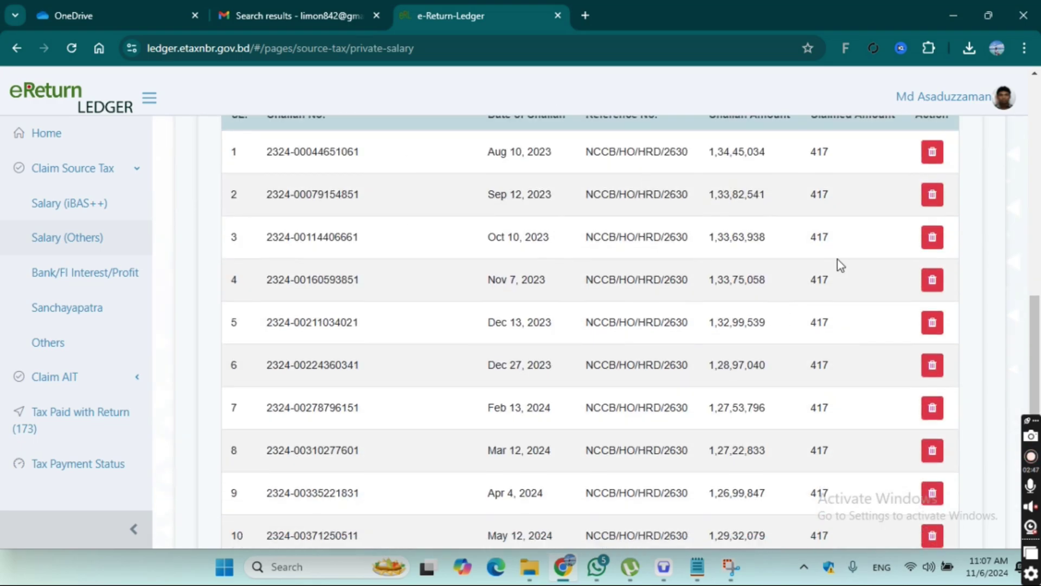
scroll(461, 247, "down", 3)
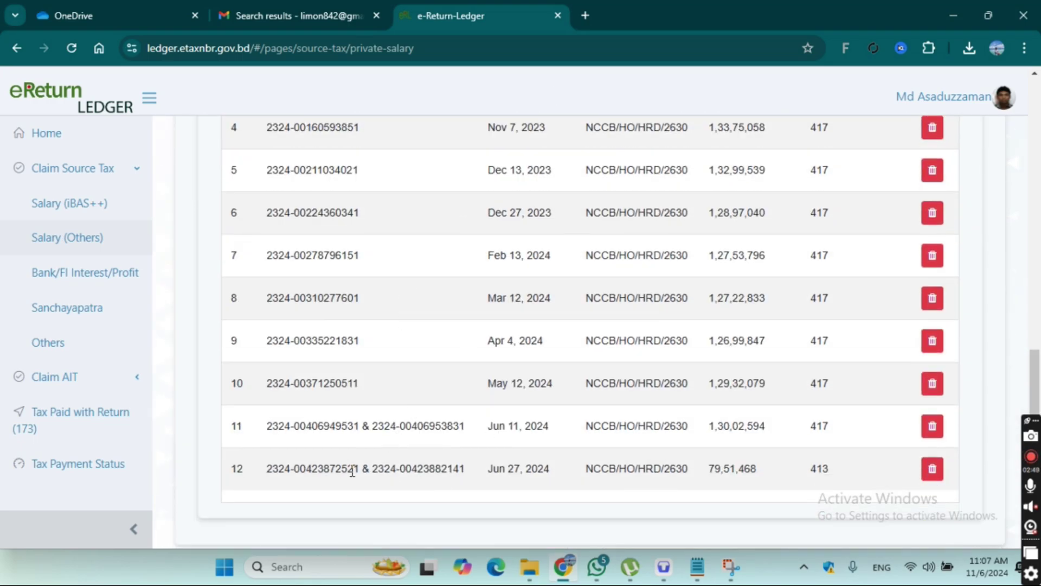
scroll(645, 461, "up", 6)
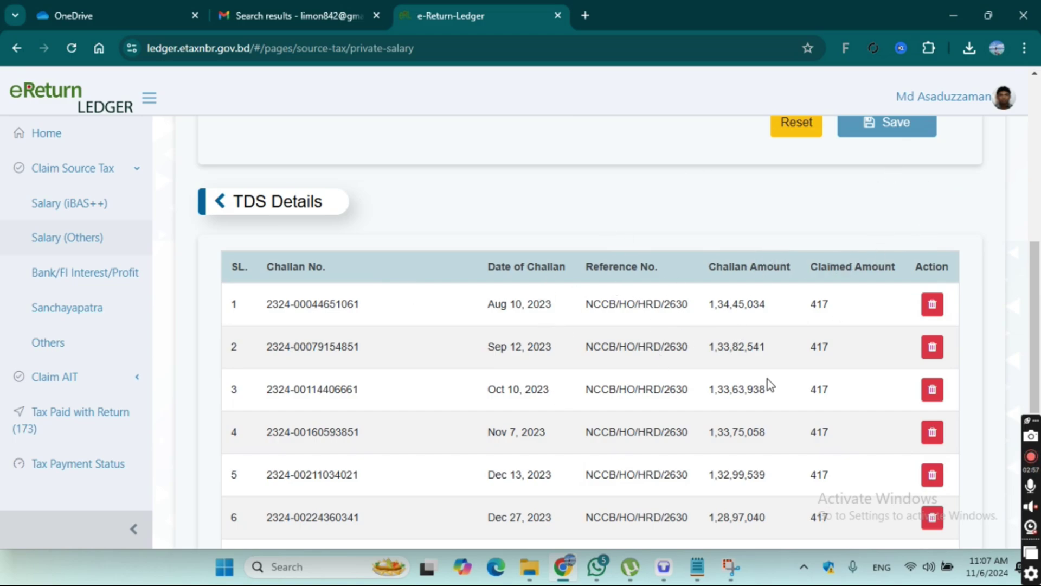
scroll(767, 380, "down", 5)
scroll(706, 304, "up", 4)
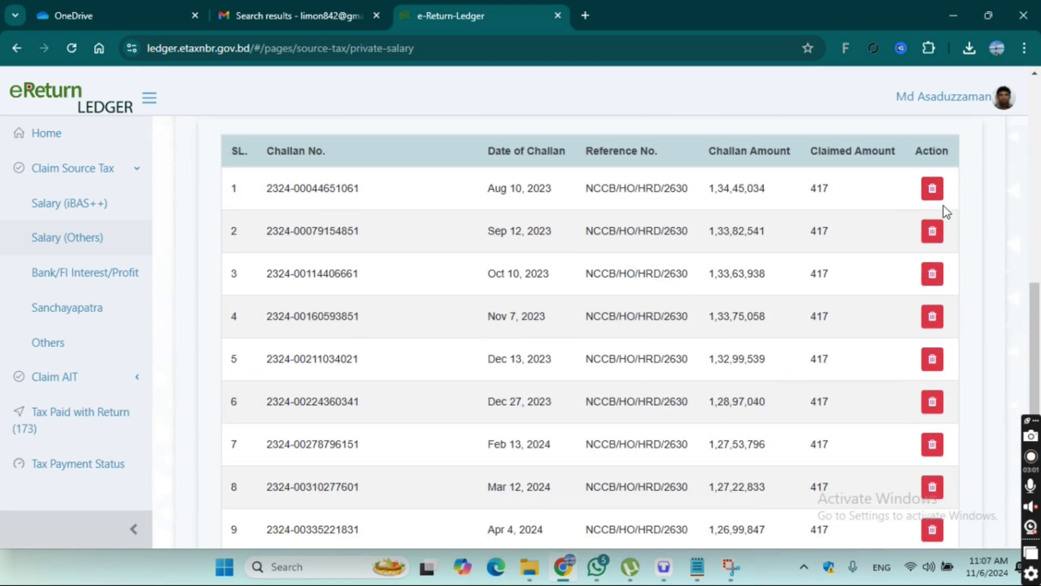
scroll(572, 382, "down", 5)
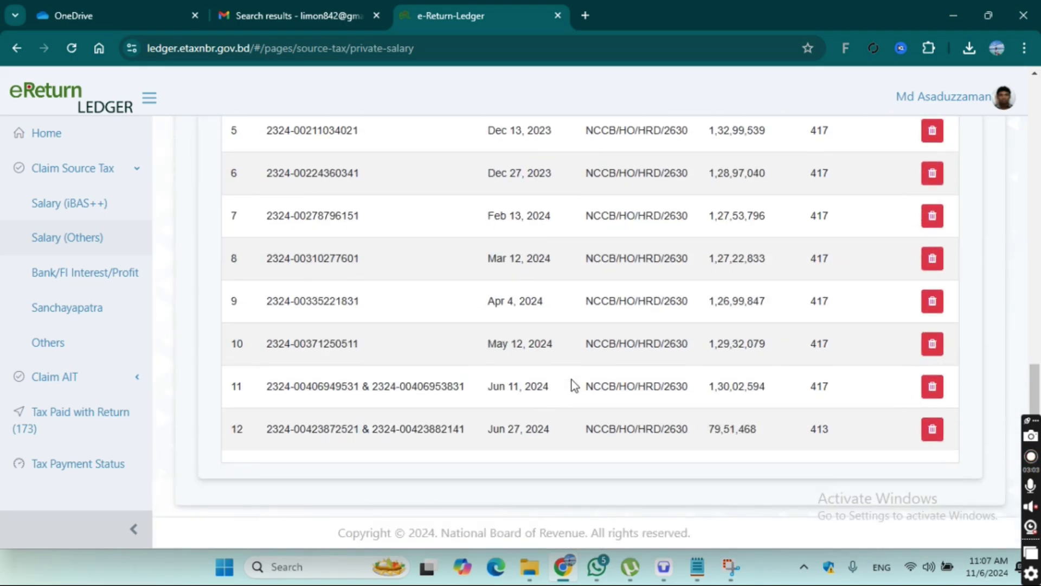
scroll(584, 403, "up", 15)
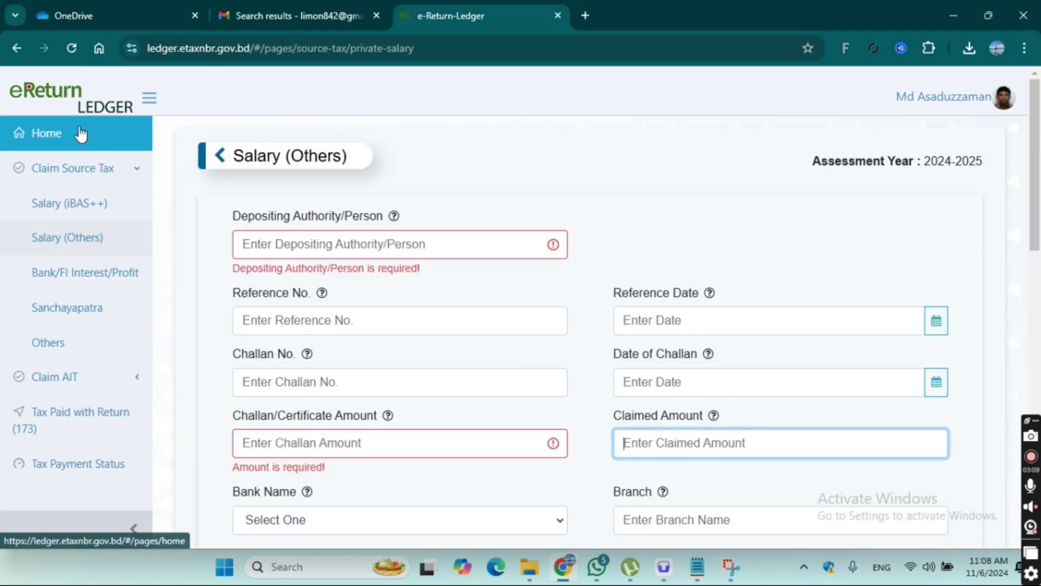
Step: Open the e-Return Tax & Payment page in a new browser tab and recheck the TDS Details in the e-Return Ledger
left_click(586, 16)
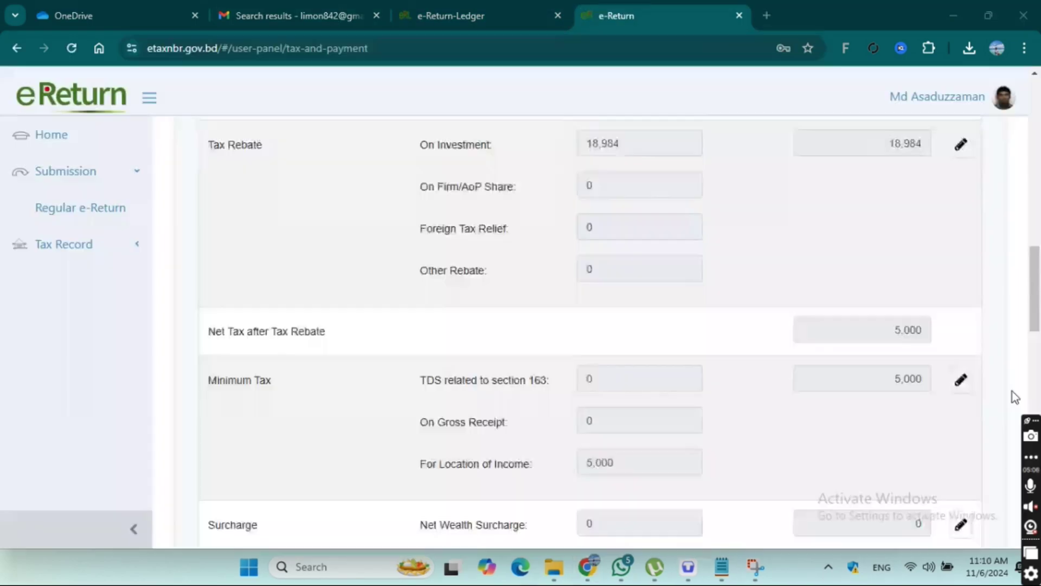
scroll(1013, 392, "up", 15)
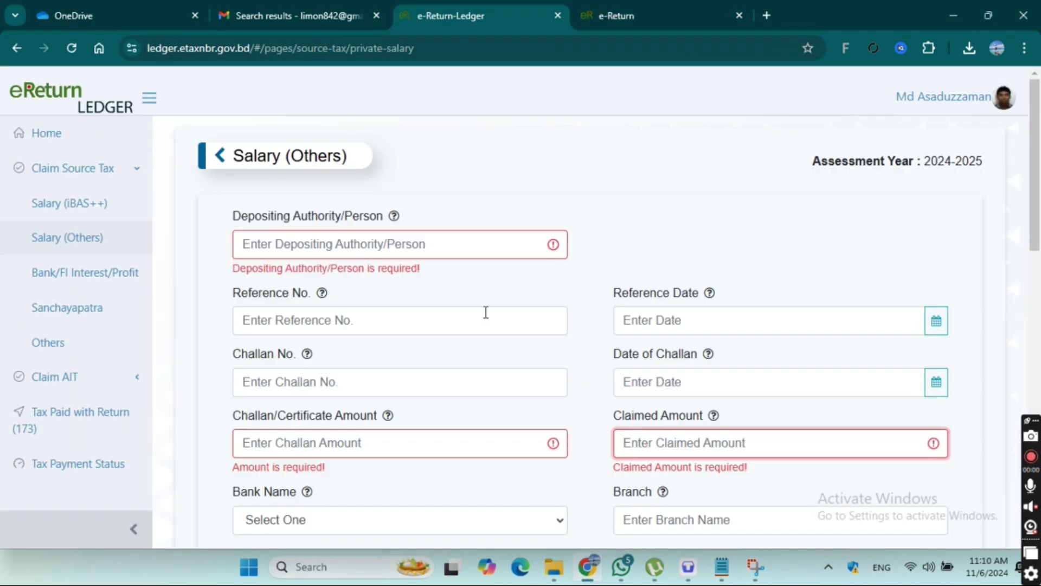
scroll(486, 313, "down", 9)
scroll(483, 312, "up", 7)
scroll(483, 316, "down", 6)
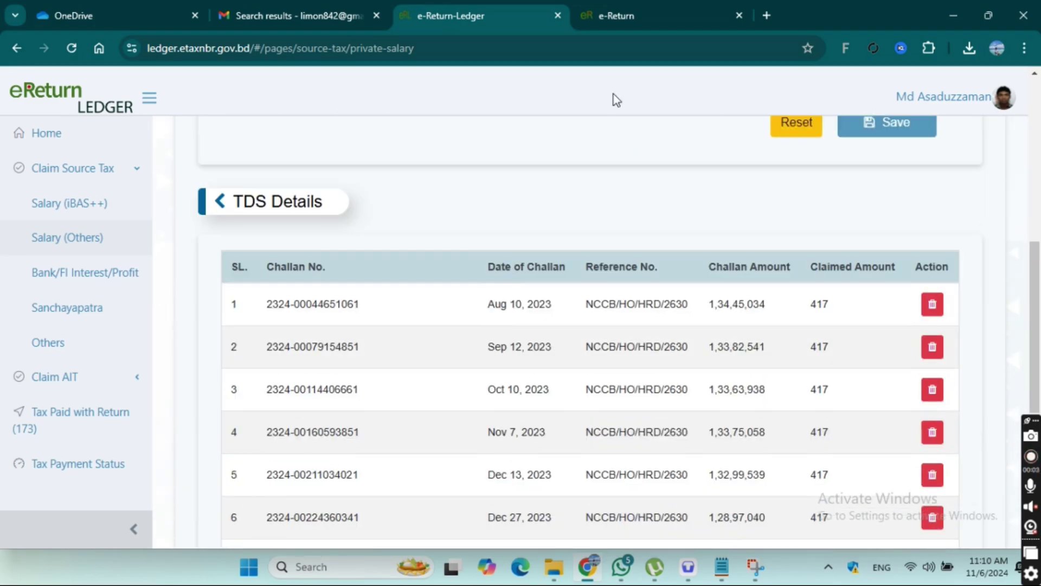
Step: Return to the e-Return Tax & Payment page and review the total income, tax computation, rebate, minimum tax and source tax payment
left_click(627, 11)
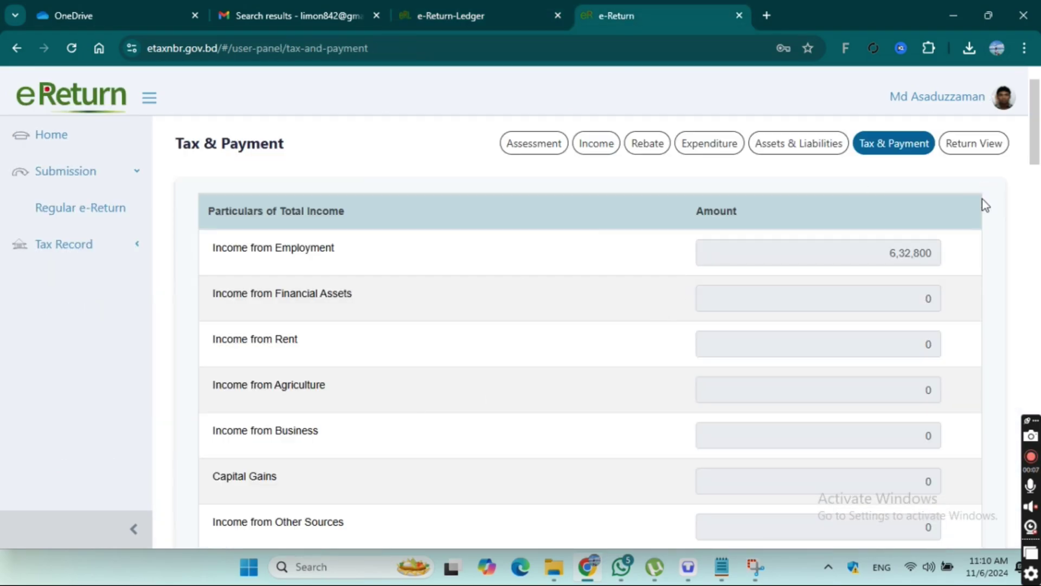
scroll(951, 280, "down", 10)
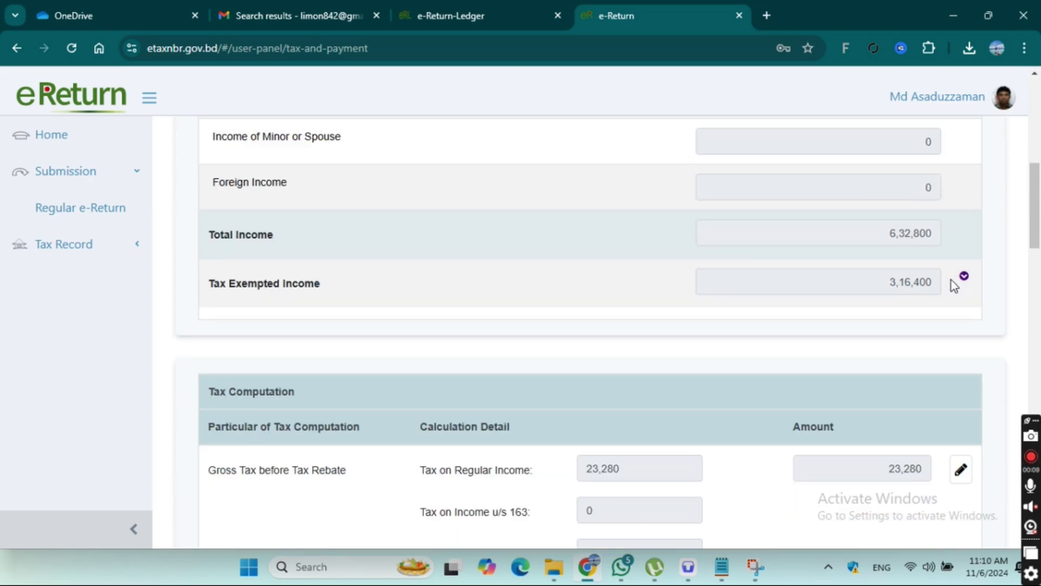
scroll(612, 314, "up", 4)
scroll(615, 314, "down", 6)
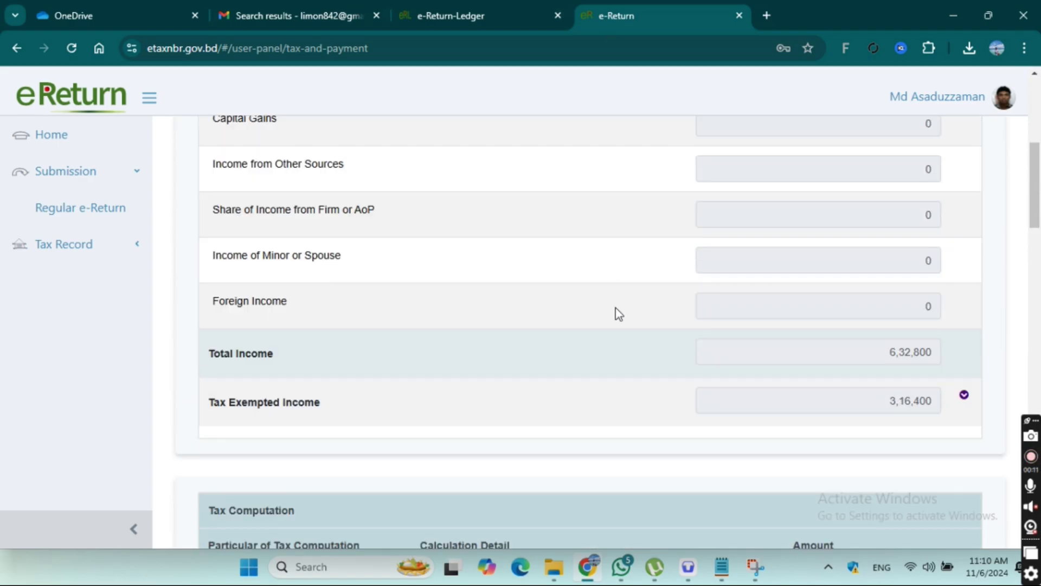
scroll(962, 338, "down", 3)
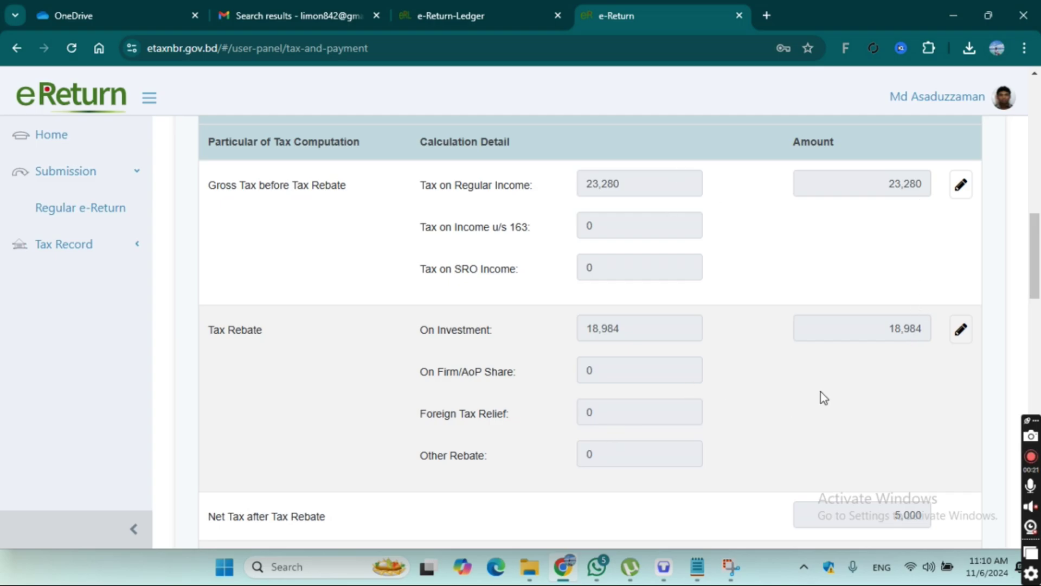
scroll(821, 395, "down", 3)
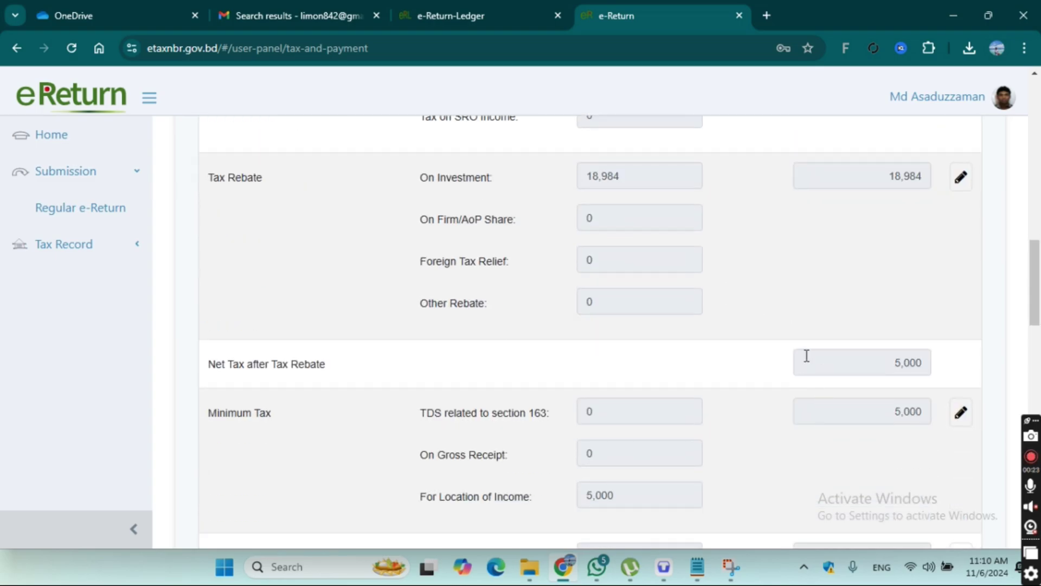
scroll(806, 356, "down", 13)
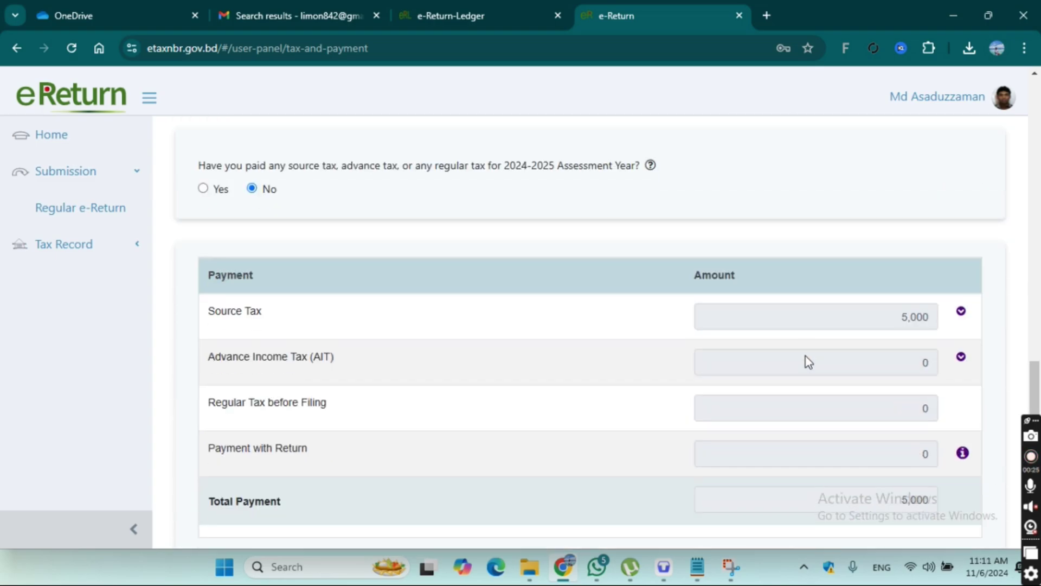
scroll(806, 356, "down", 4)
scroll(806, 356, "down", 3)
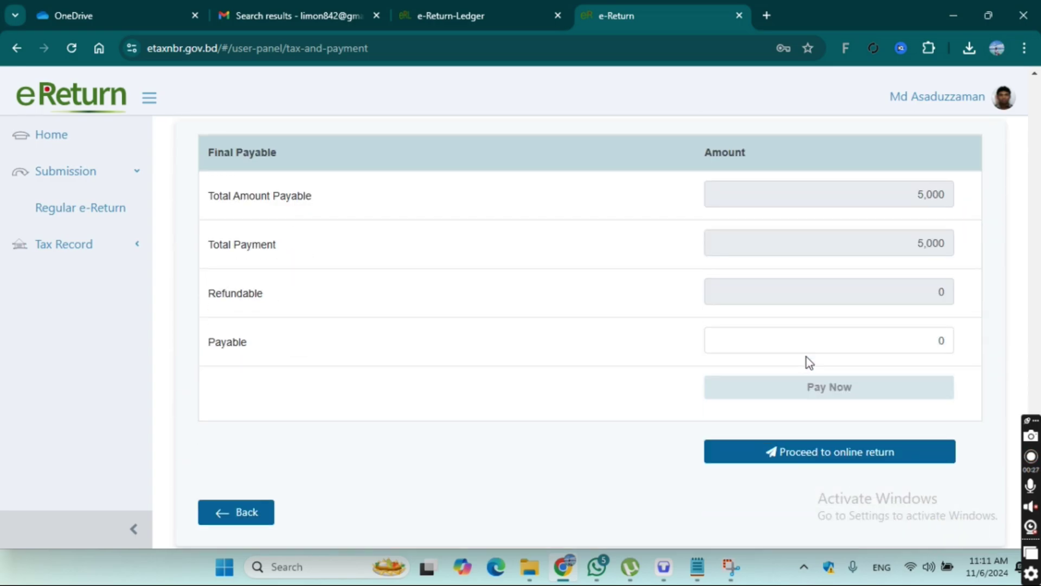
Step: Compare the total amount payable, total payment, refundable and payable amounts in the Final Payable table
scroll(806, 357, "up", 1)
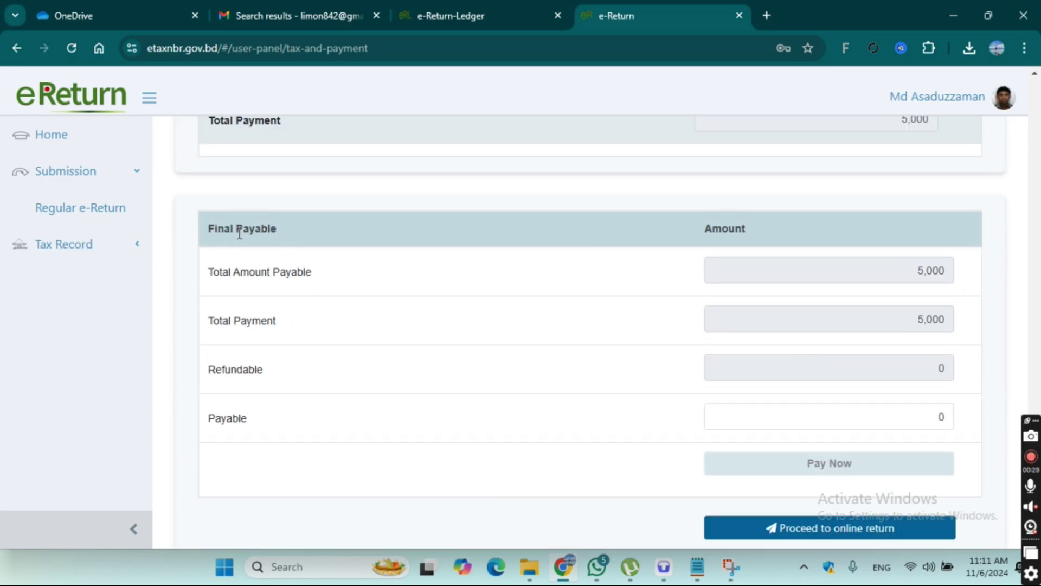
left_click_drag(215, 228, 295, 235)
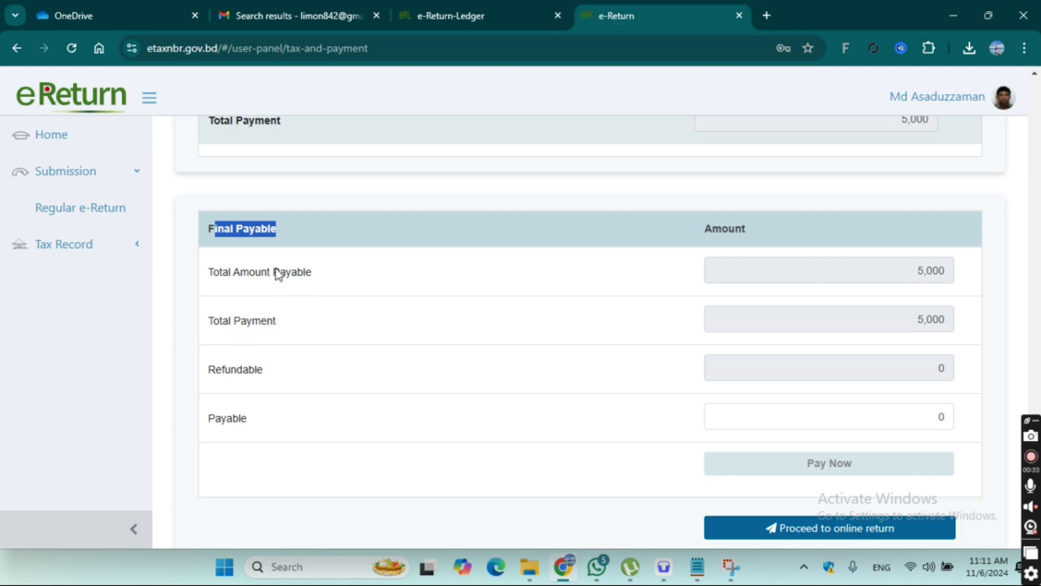
left_click_drag(255, 272, 298, 272)
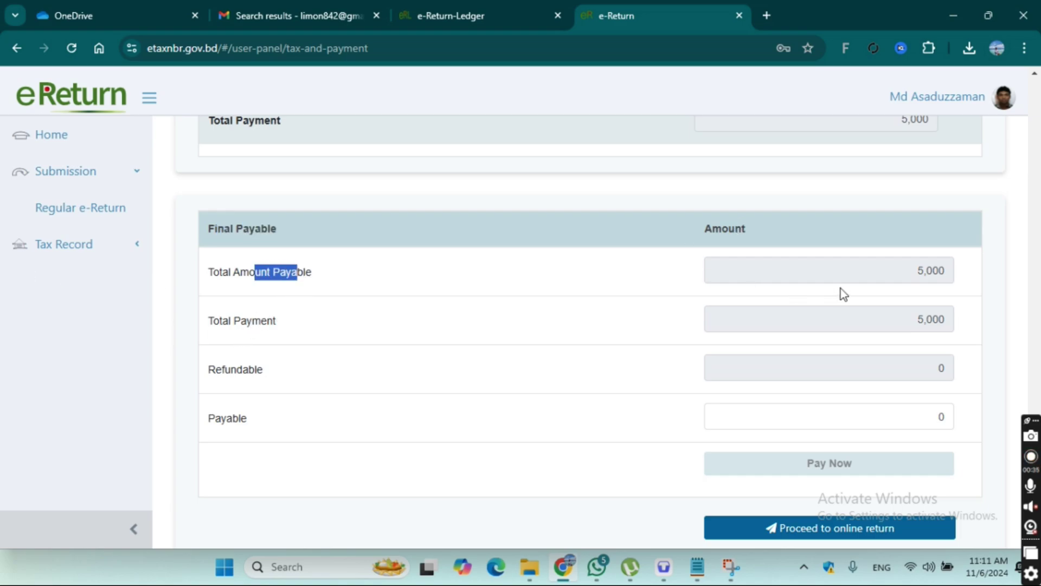
left_click_drag(919, 271, 933, 271)
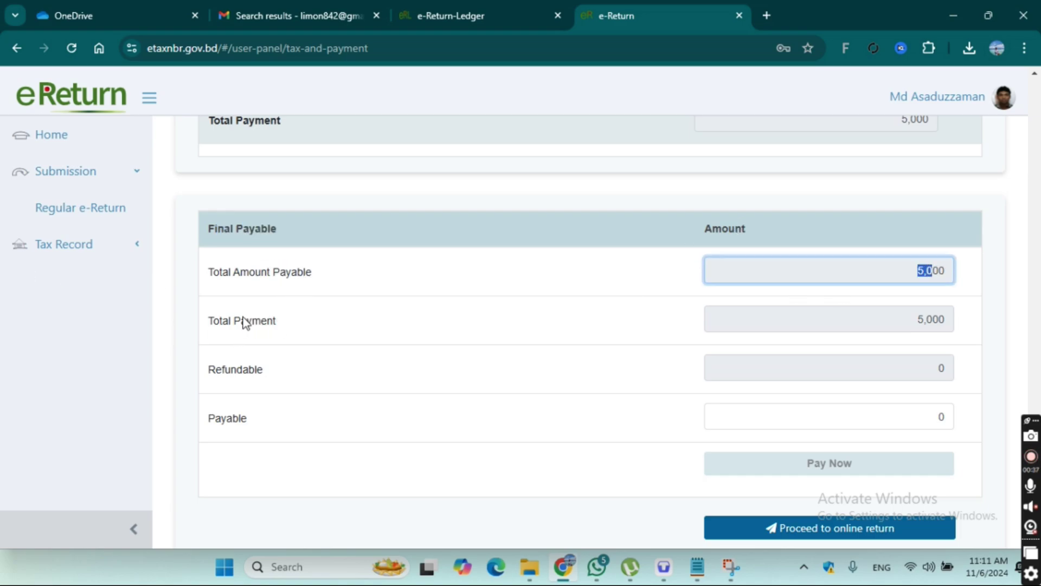
left_click_drag(242, 323, 325, 333)
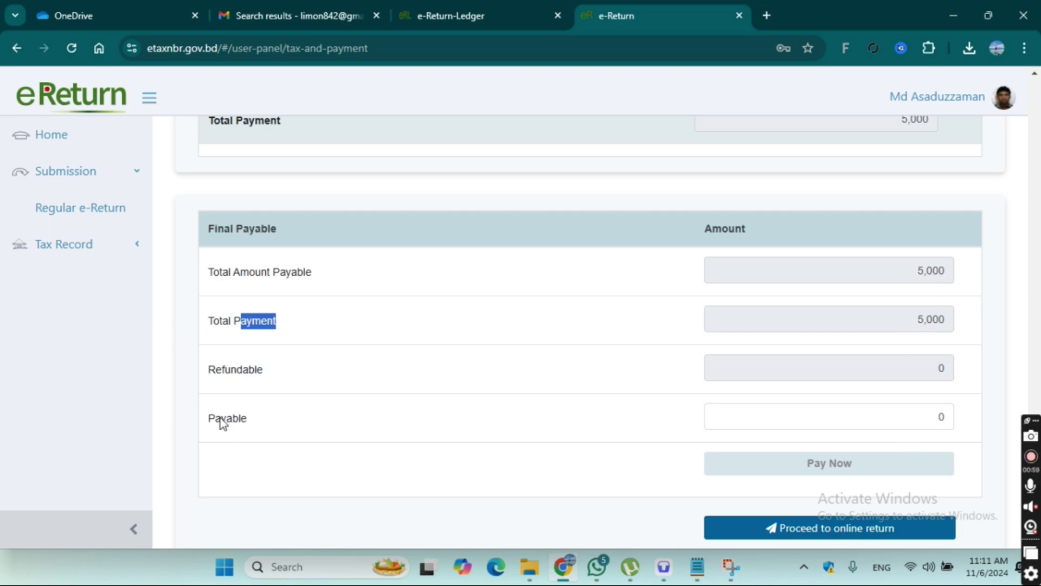
left_click_drag(233, 421, 381, 418)
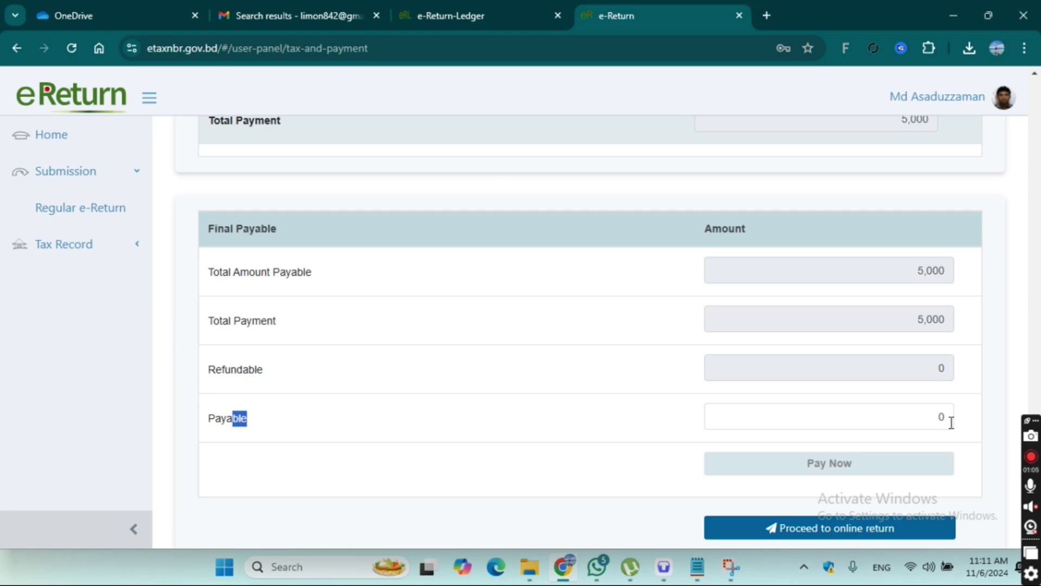
scroll(951, 422, "down", 3)
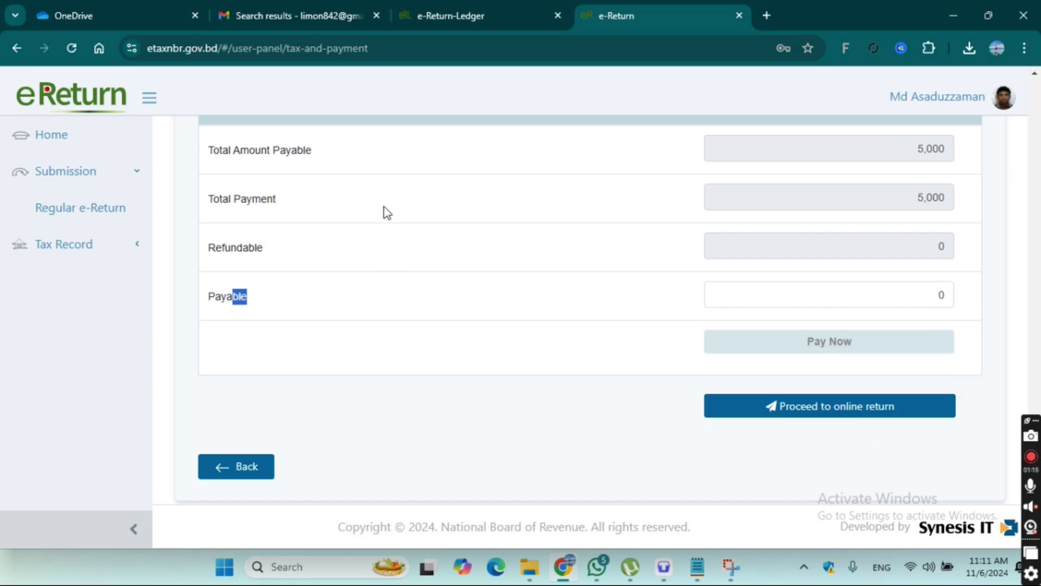
Step: Recheck the Tax & Payment page from the income particulars through the tax computation and payments to the final payable amounts
scroll(387, 212, "up", 10)
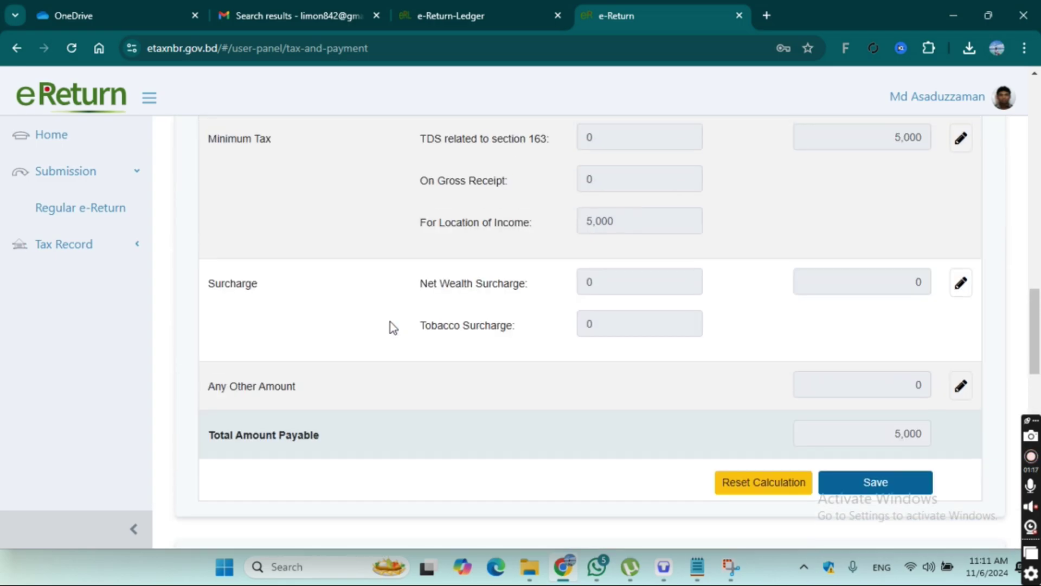
scroll(388, 323, "up", 5)
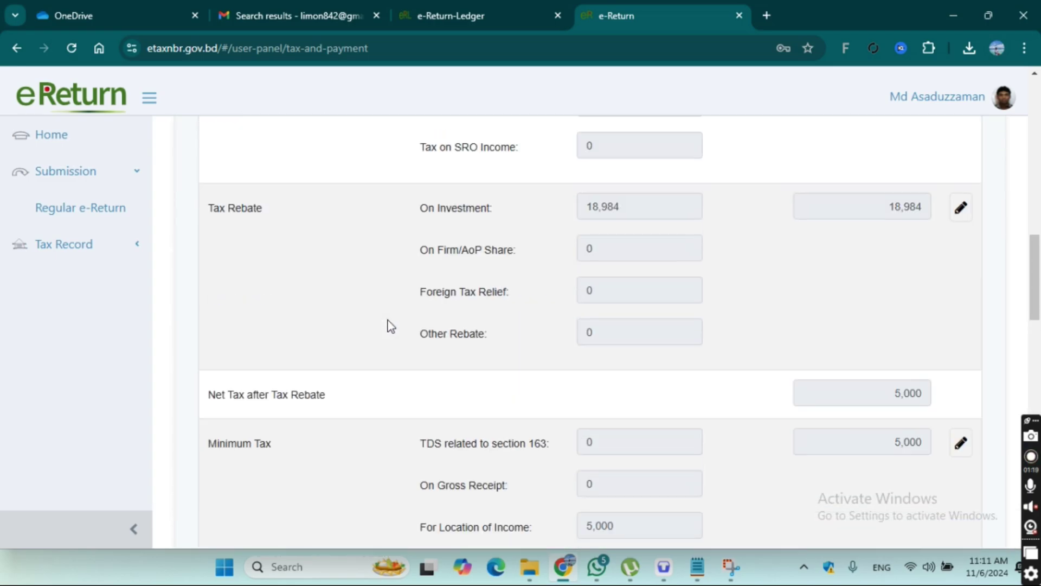
scroll(386, 320, "up", 9)
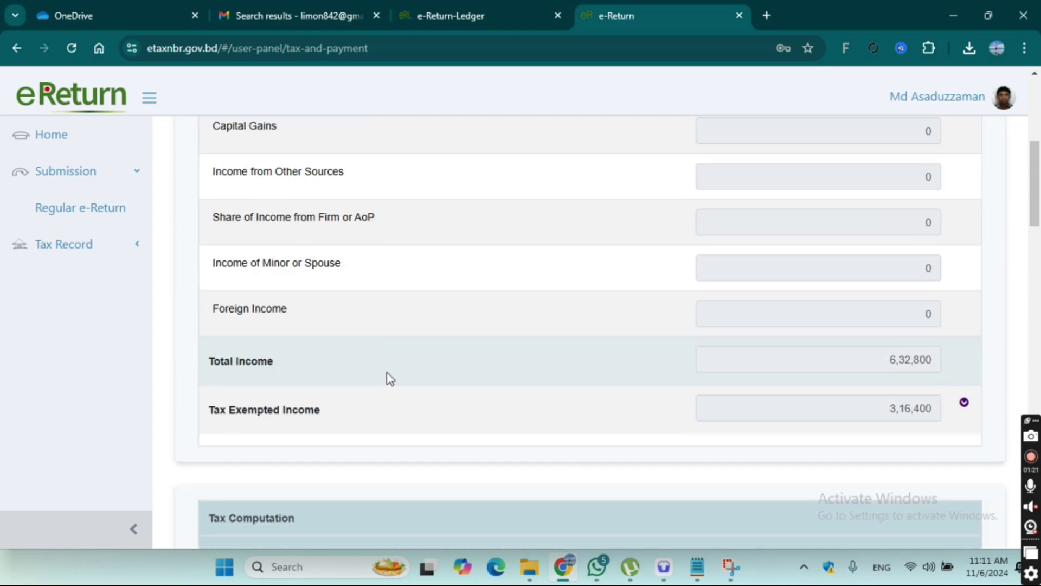
scroll(475, 391, "up", 4)
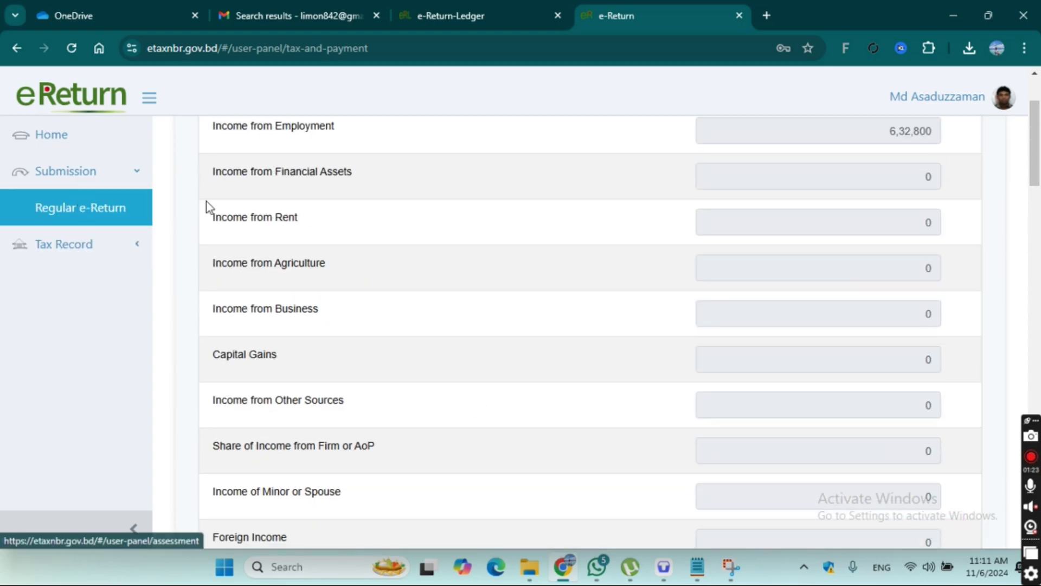
scroll(478, 385, "down", 18)
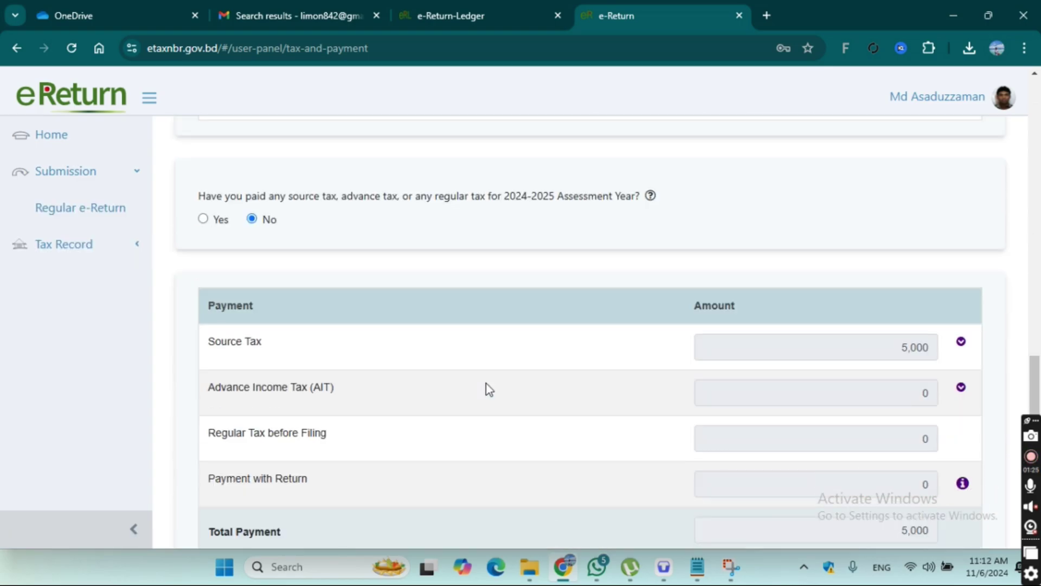
scroll(486, 382, "down", 10)
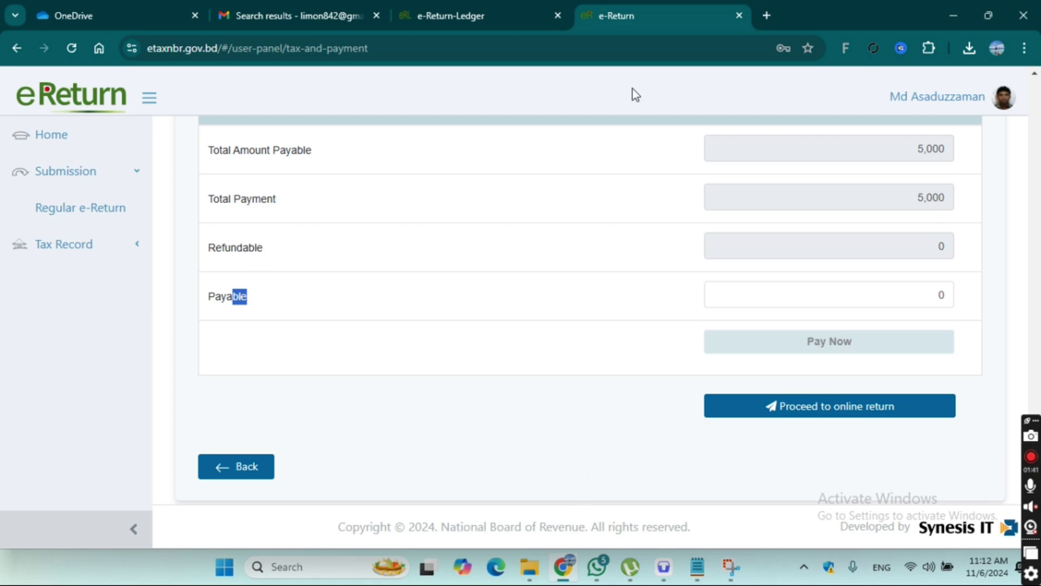
scroll(614, 378, "up", 20)
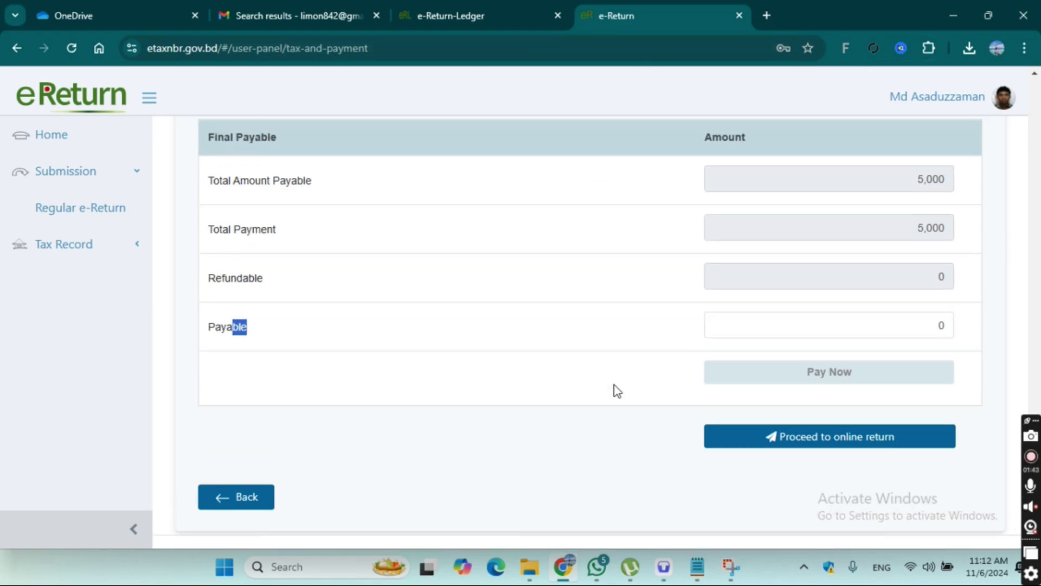
scroll(614, 385, "up", 7)
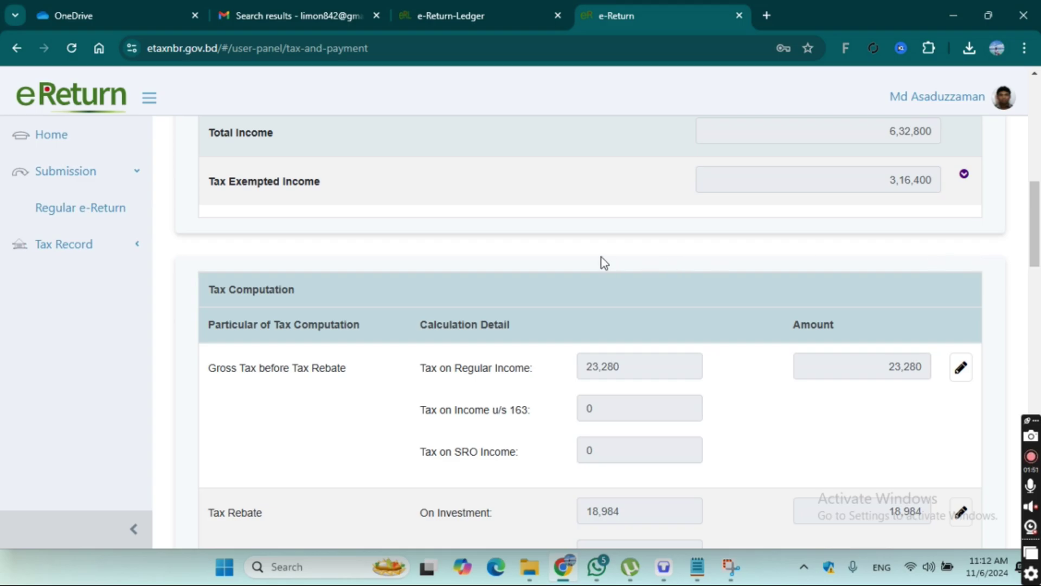
scroll(601, 258, "down", 7)
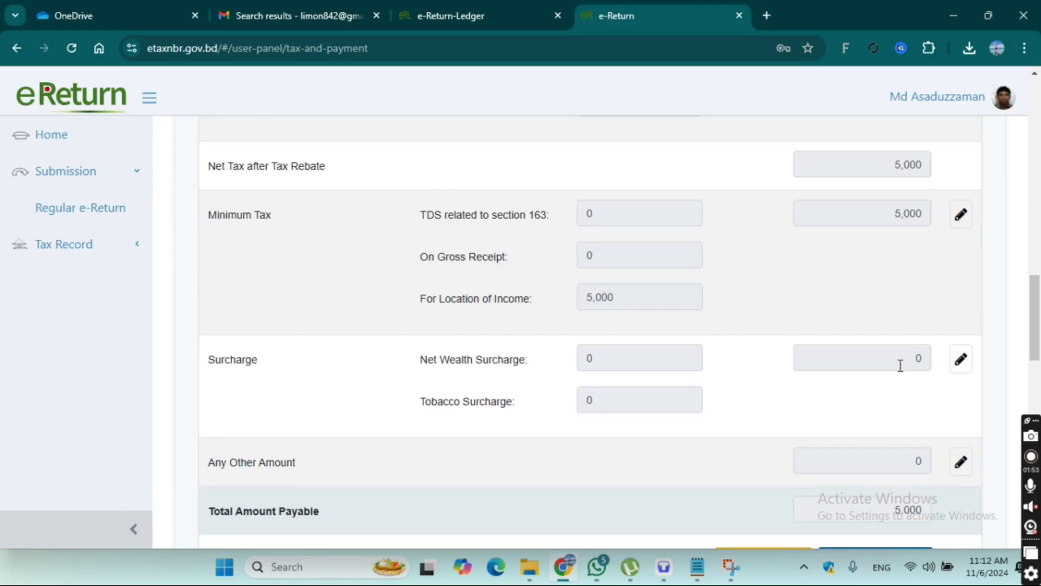